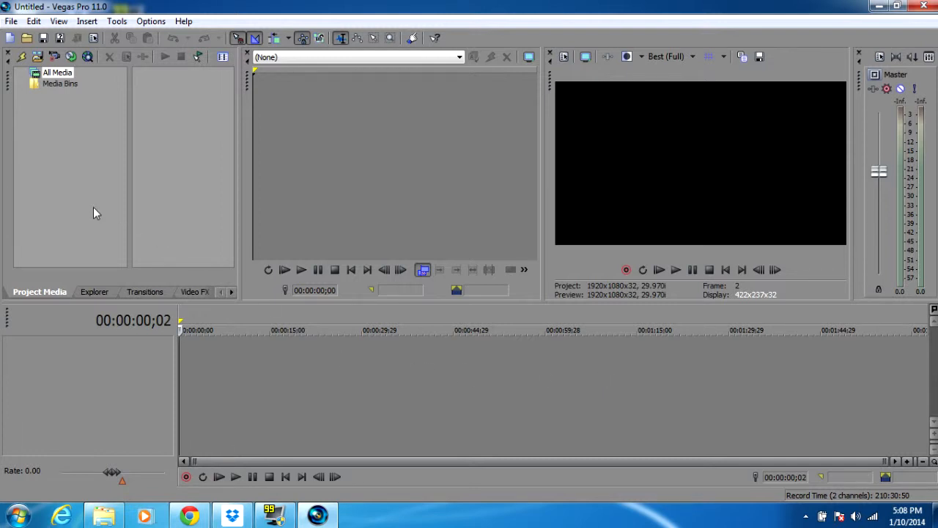
# Step: Widen the Project Media window and look through the Explorer, Transitions, Video FX and Media Generators windows
pyautogui.moveTo(239, 152); pyautogui.dragTo(327, 154)
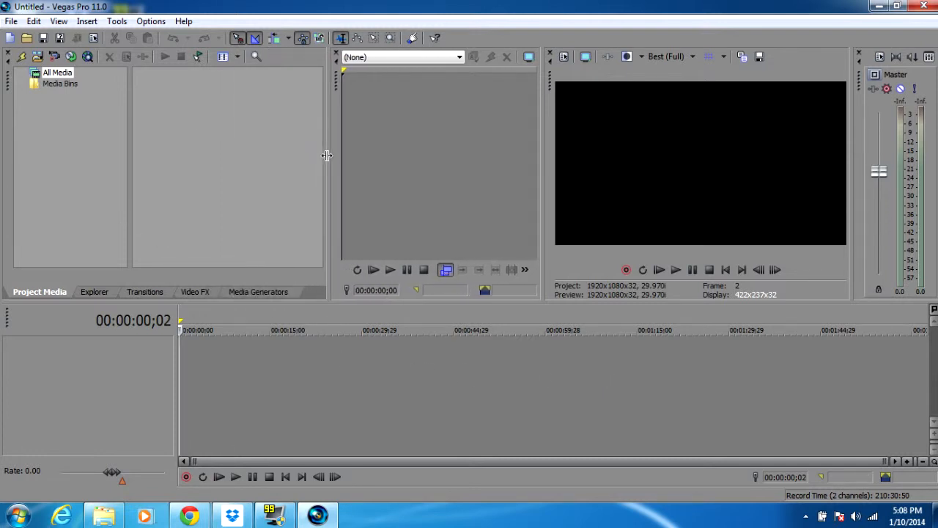
pyautogui.click(100, 292)
pyautogui.click(139, 291)
pyautogui.click(197, 291)
pyautogui.click(252, 293)
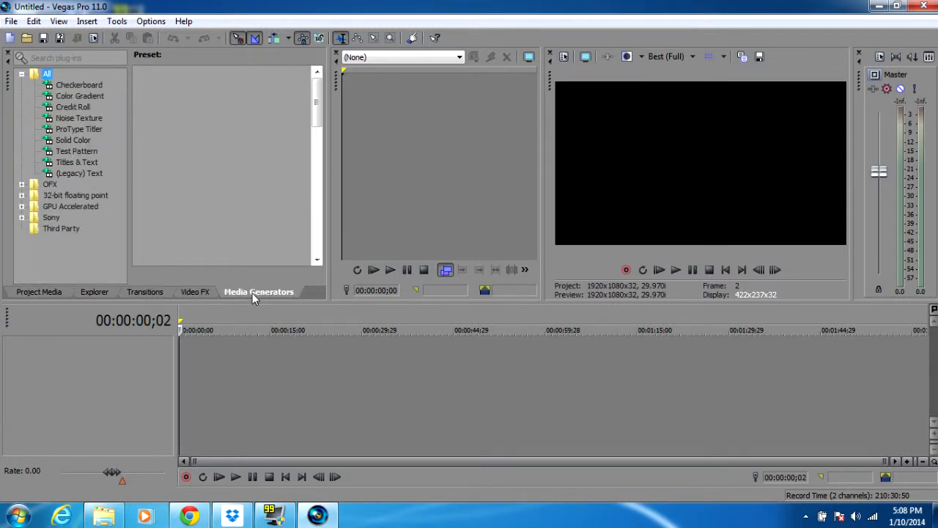
# Step: Move the Explorer window to the front of the docked window group and close it
pyautogui.click(66, 292)
pyautogui.click(97, 290)
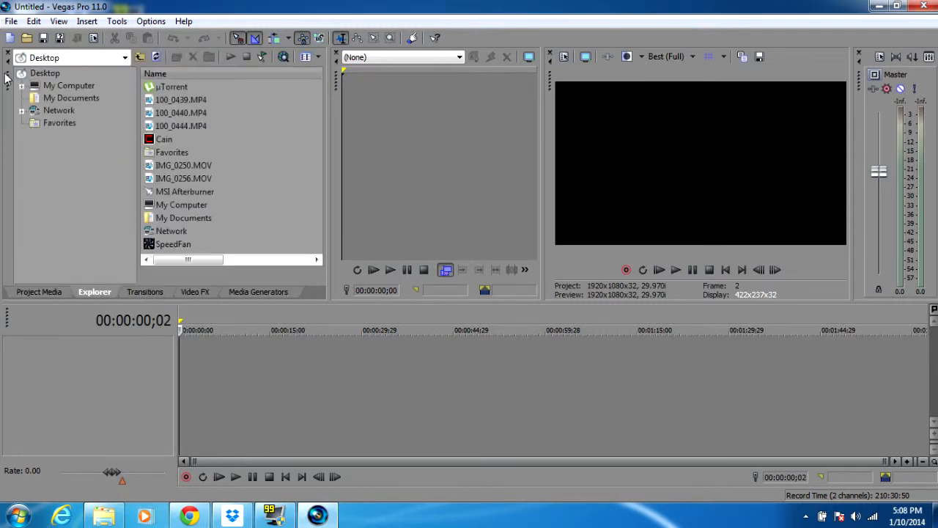
pyautogui.moveTo(10, 82); pyautogui.dragTo(87, 186)
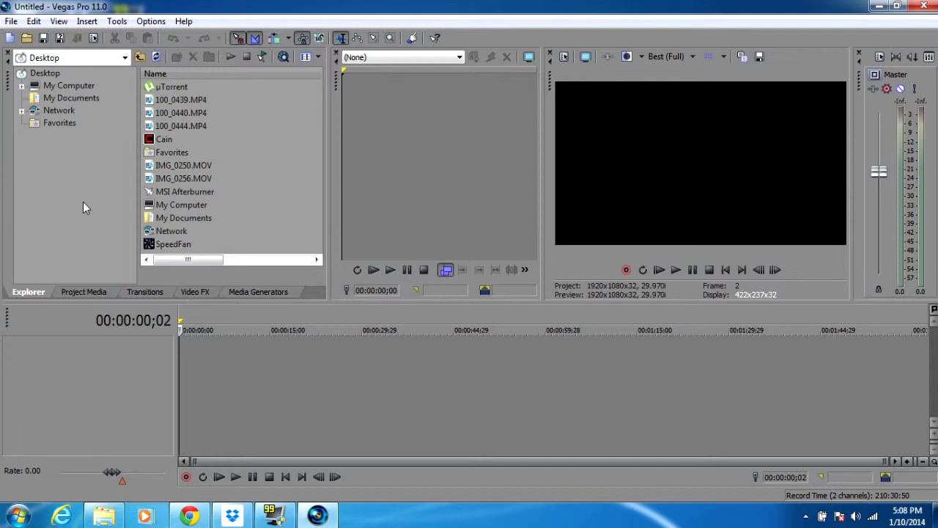
pyautogui.click(9, 55)
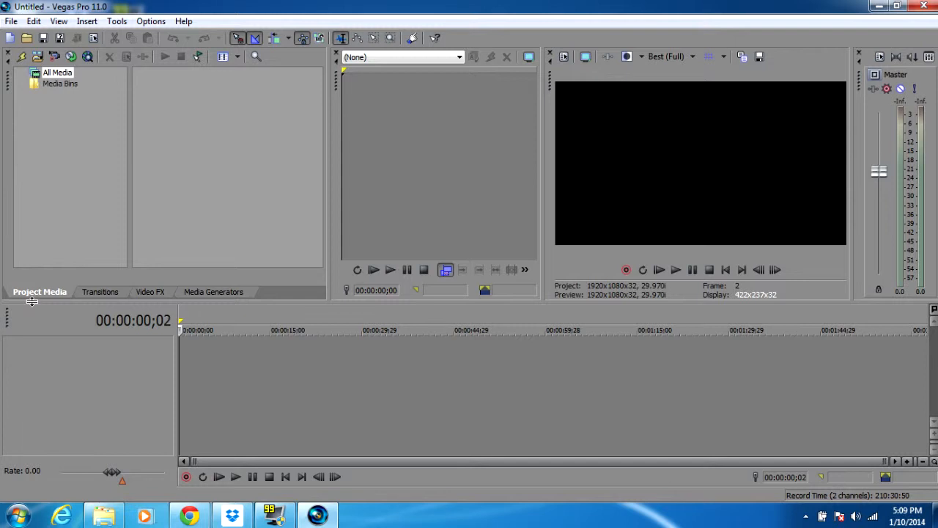
# Step: Examine the 3D Blinds transition presets, the Add Noise video effect presets and the list of media generators
pyautogui.click(88, 293)
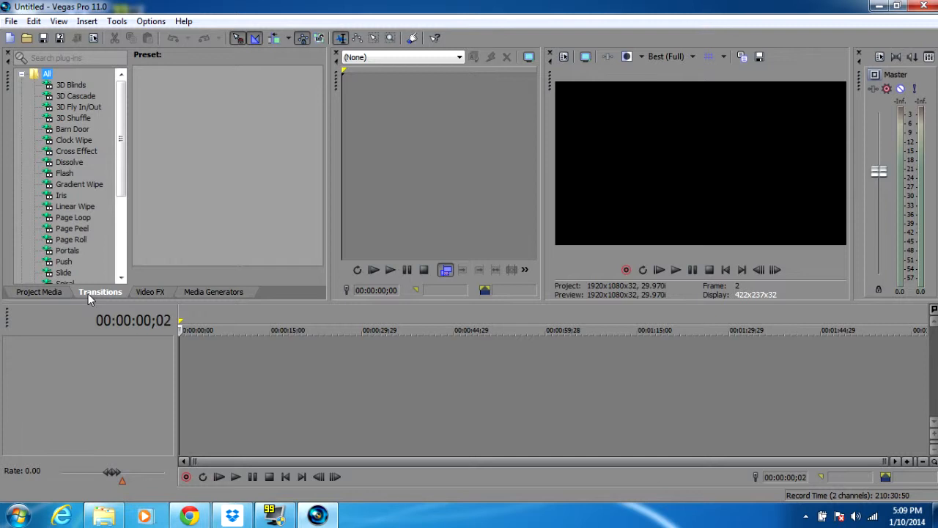
pyautogui.click(70, 86)
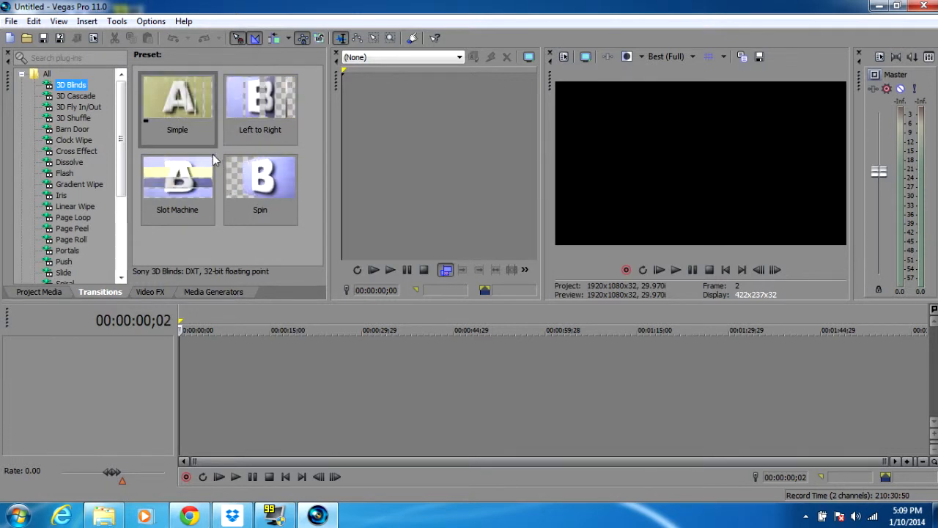
pyautogui.click(145, 296)
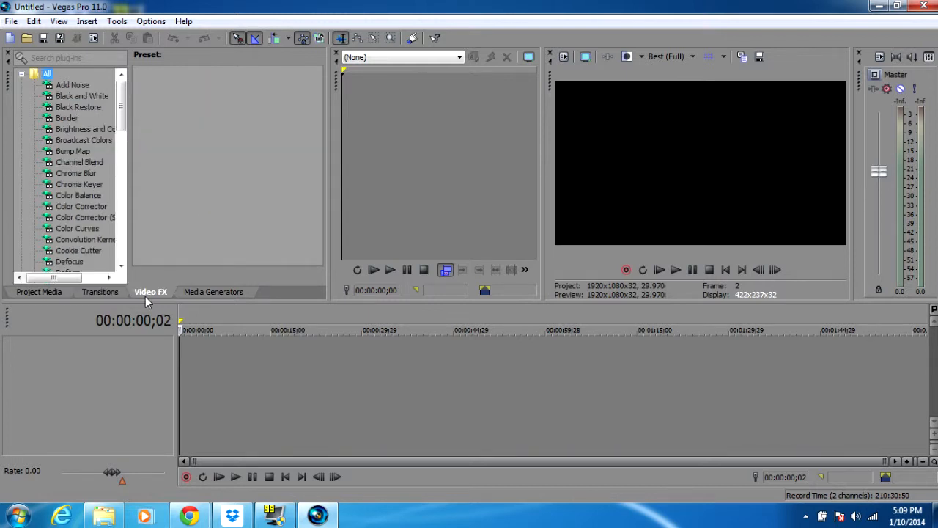
pyautogui.click(78, 88)
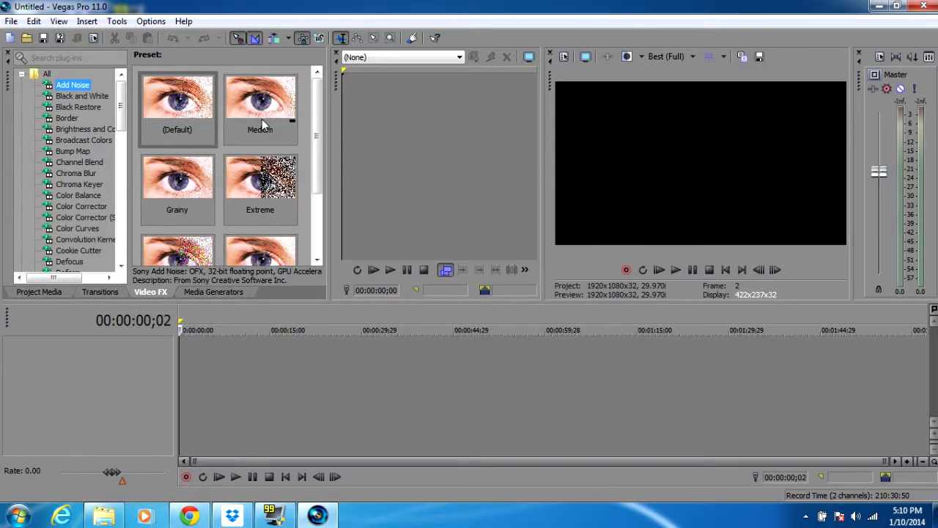
pyautogui.click(223, 291)
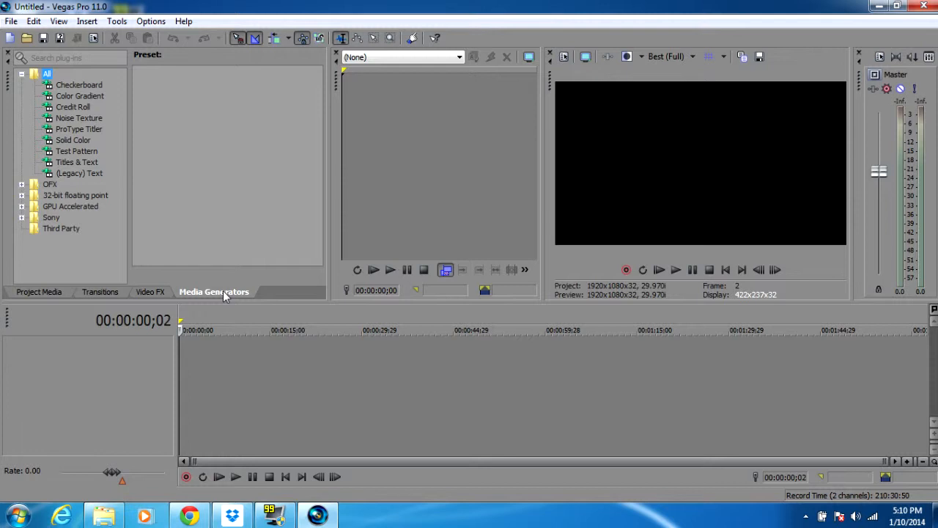
# Step: Insert a video track in the empty timeline and return the cursor to the start of the project
pyautogui.rightClick(231, 375)
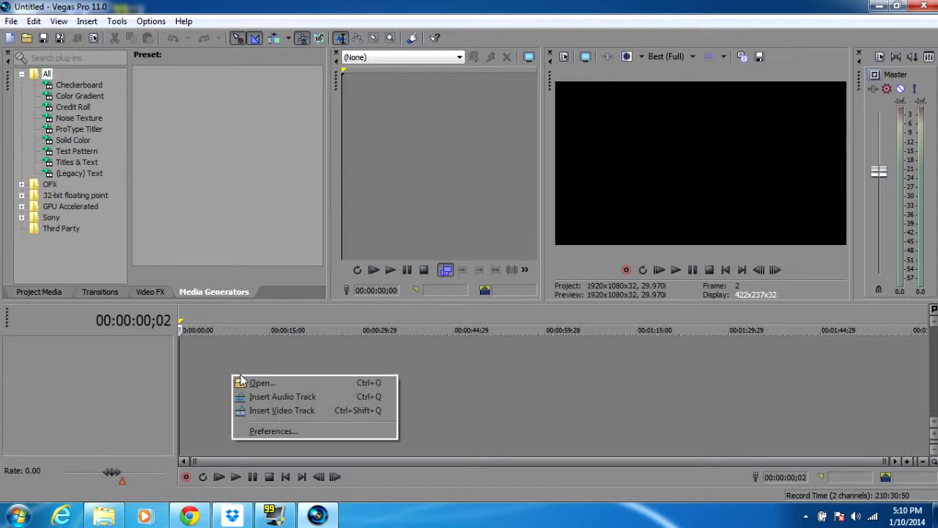
pyautogui.click(252, 414)
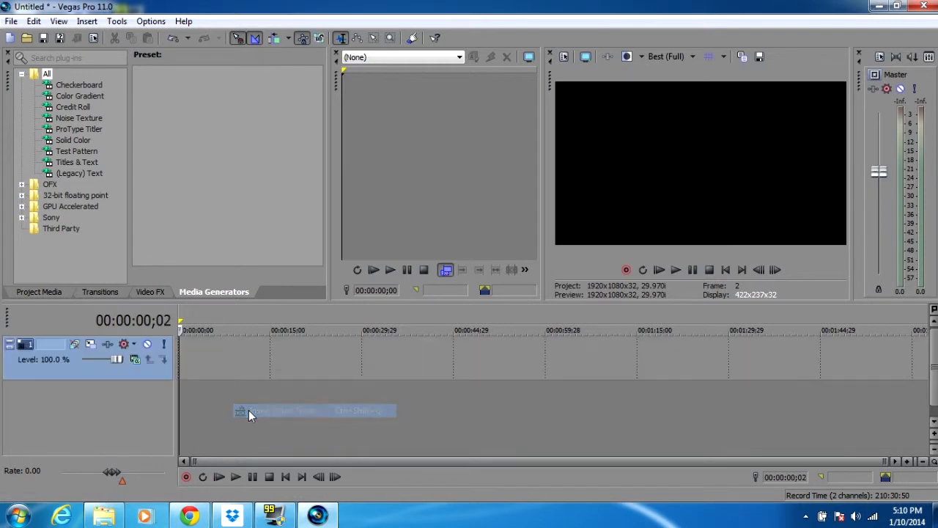
pyautogui.rightClick(232, 362)
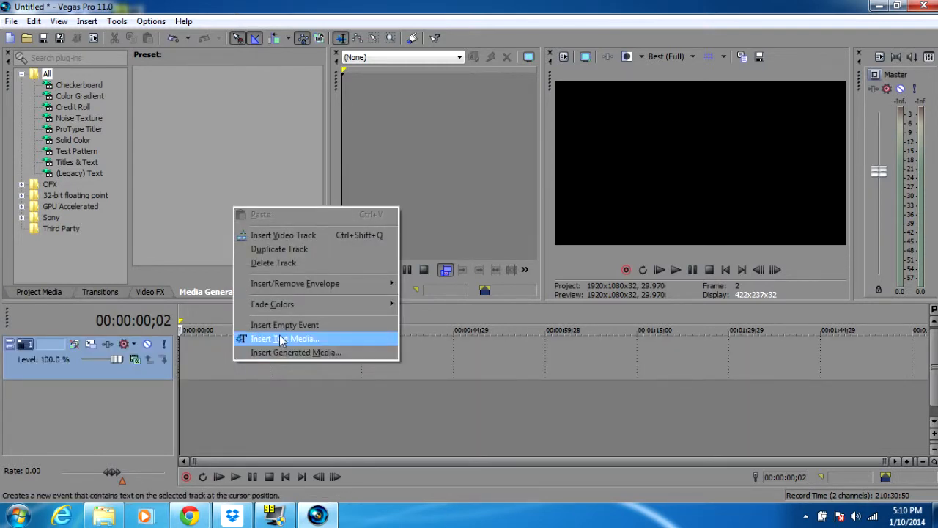
pyautogui.click(210, 370)
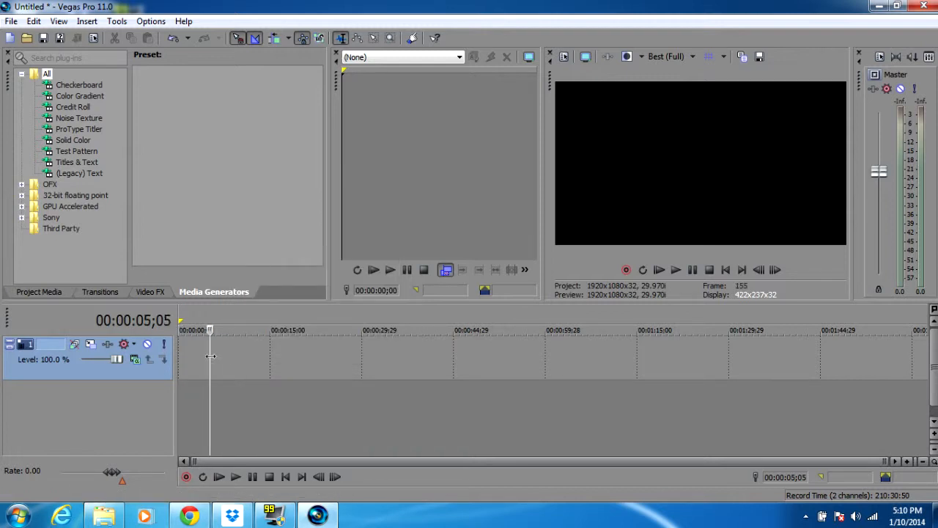
pyautogui.moveTo(213, 355); pyautogui.dragTo(209, 353)
pyautogui.click(228, 355)
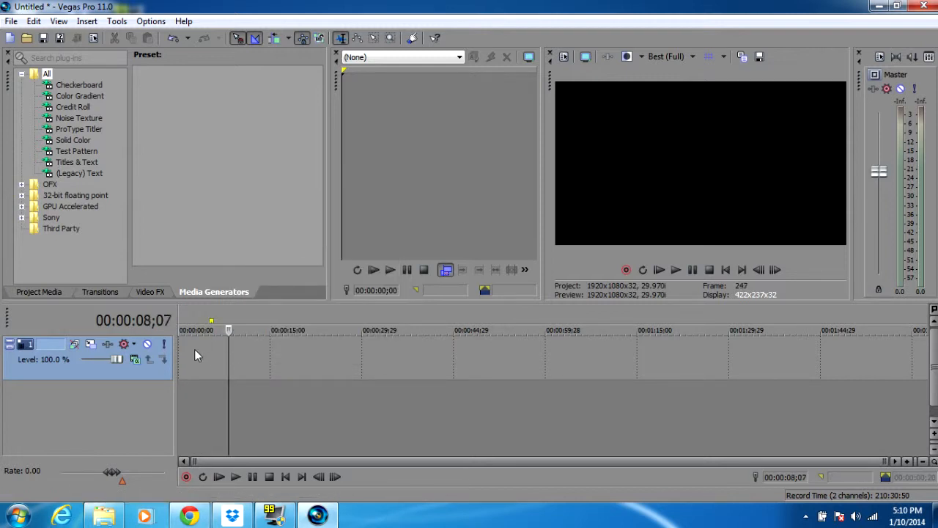
pyautogui.press('Home')
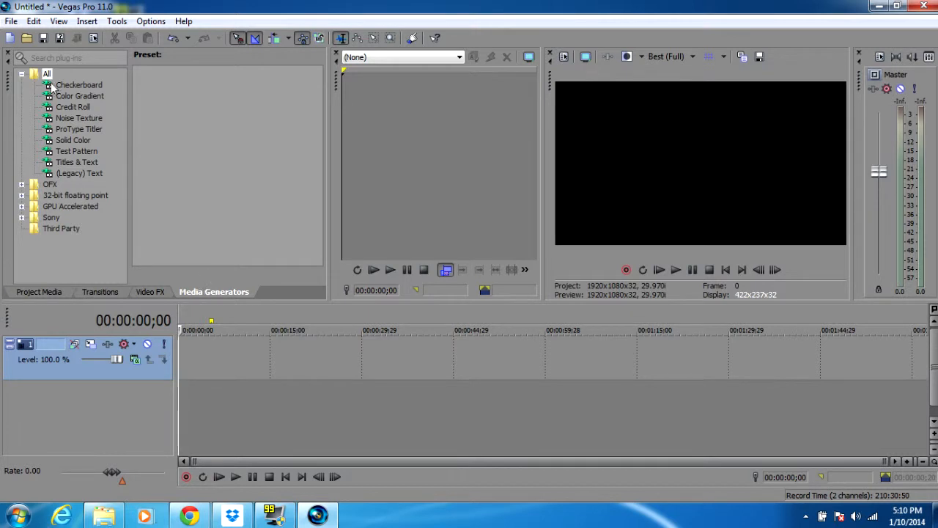
# Step: Close the Media Generators and Trimmer windows
pyautogui.hotkey('alt', '1')
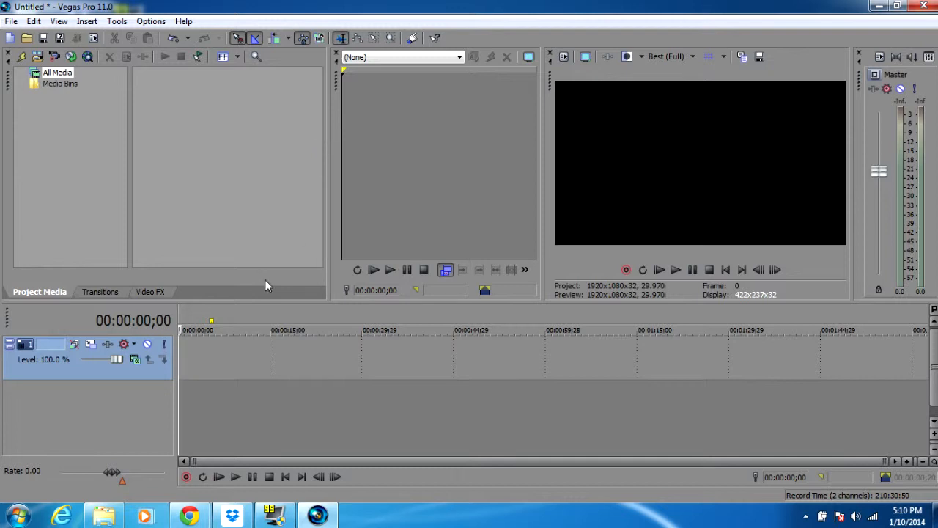
pyautogui.moveTo(326, 186); pyautogui.dragTo(211, 186)
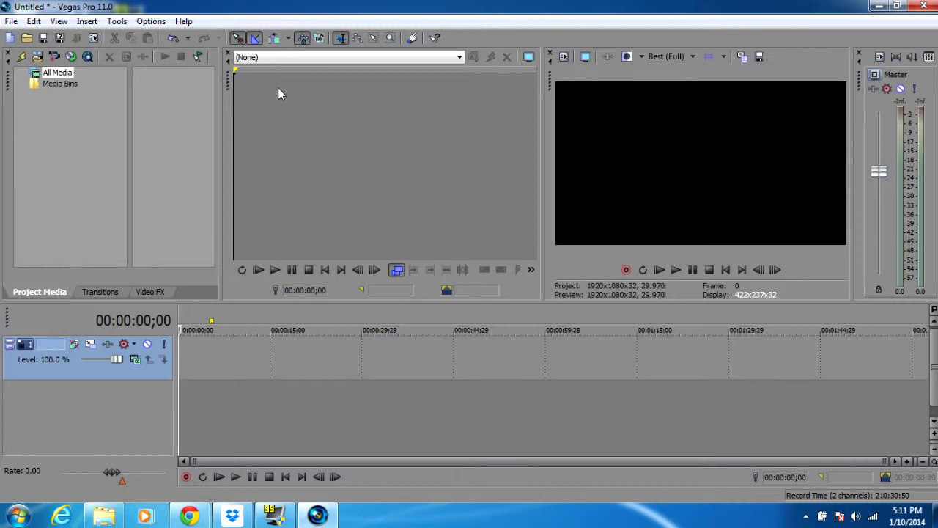
pyautogui.click(228, 56)
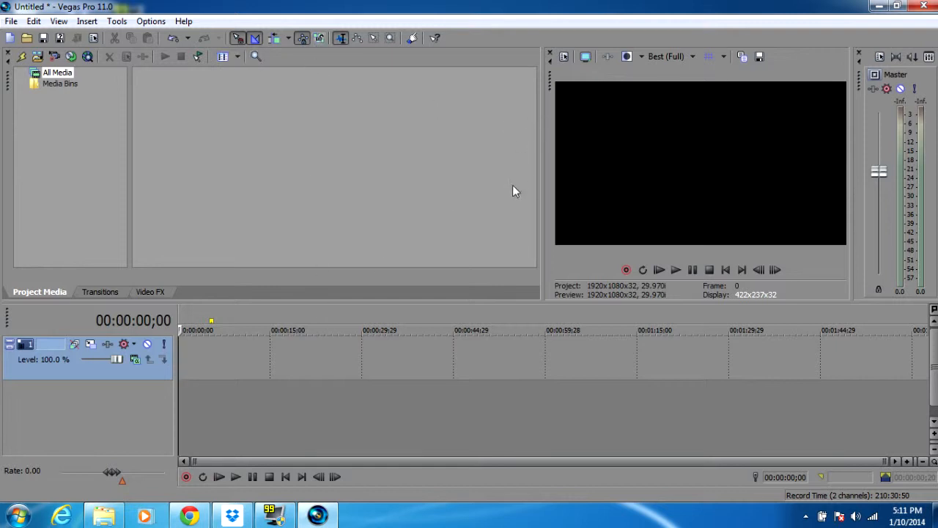
# Step: Enlarge the Video Preview to about 628x353, and undock and redock it beside Project Media
pyautogui.moveTo(537, 138); pyautogui.dragTo(391, 142)
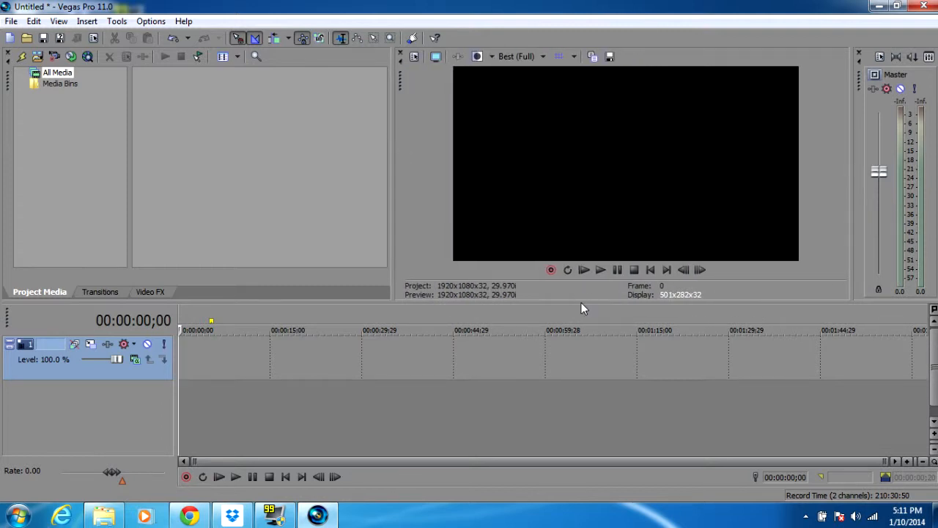
pyautogui.moveTo(582, 301); pyautogui.dragTo(583, 349)
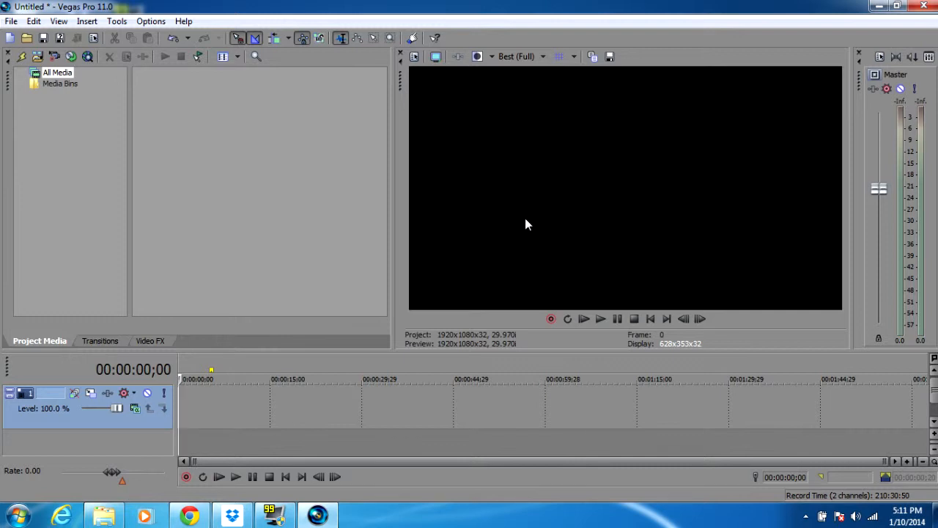
pyautogui.moveTo(400, 75); pyautogui.dragTo(494, 146)
pyautogui.moveTo(459, 72); pyautogui.dragTo(457, 78)
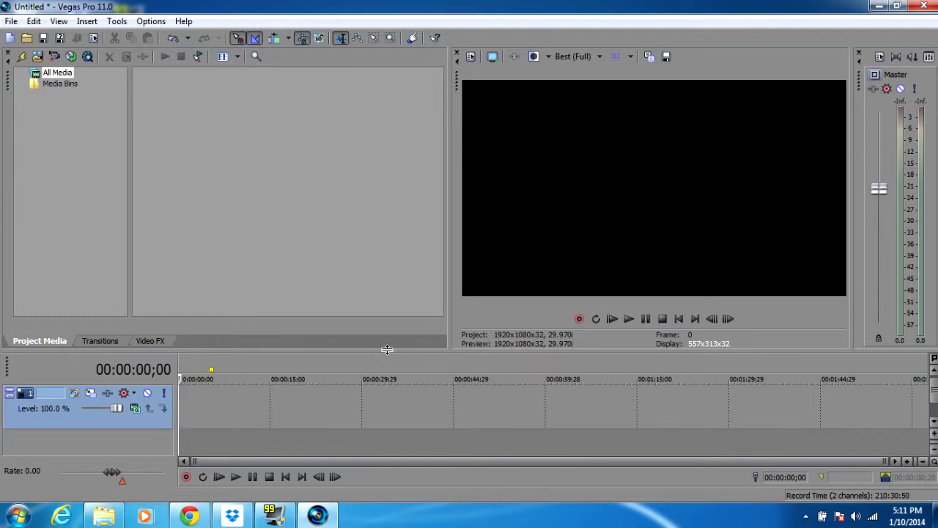
# Step: Detach the Video Preview, dock it back beside Project Media and enlarge its display to about 587x330
pyautogui.moveTo(387, 349); pyautogui.dragTo(373, 203)
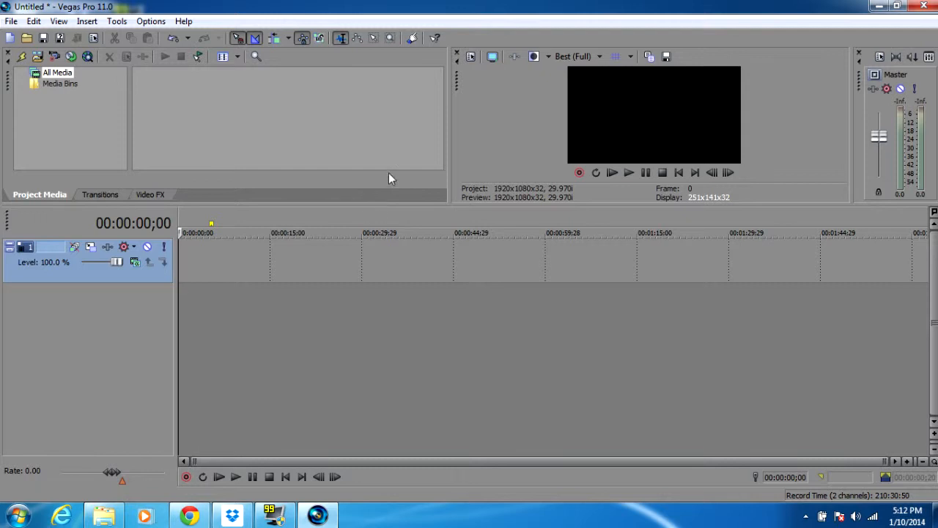
pyautogui.moveTo(455, 80); pyautogui.dragTo(937, 220)
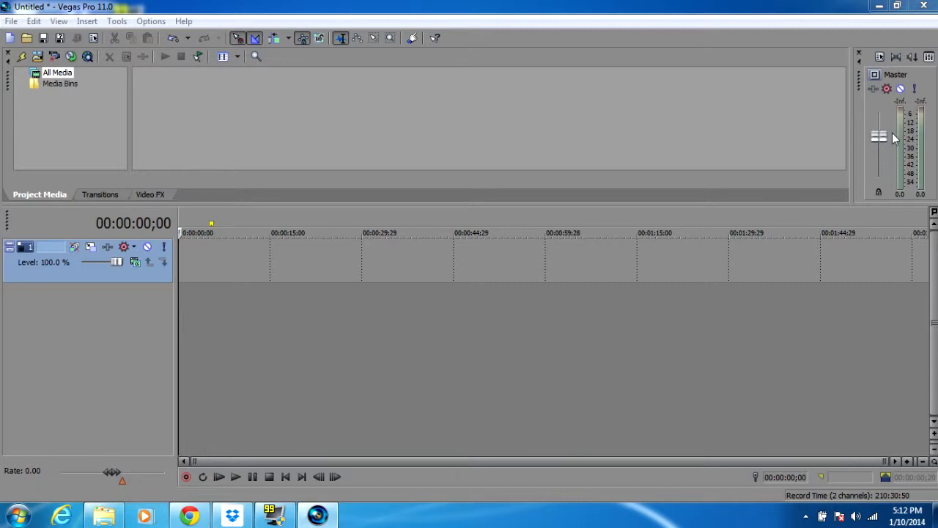
pyautogui.moveTo(891, 132); pyautogui.dragTo(416, 81)
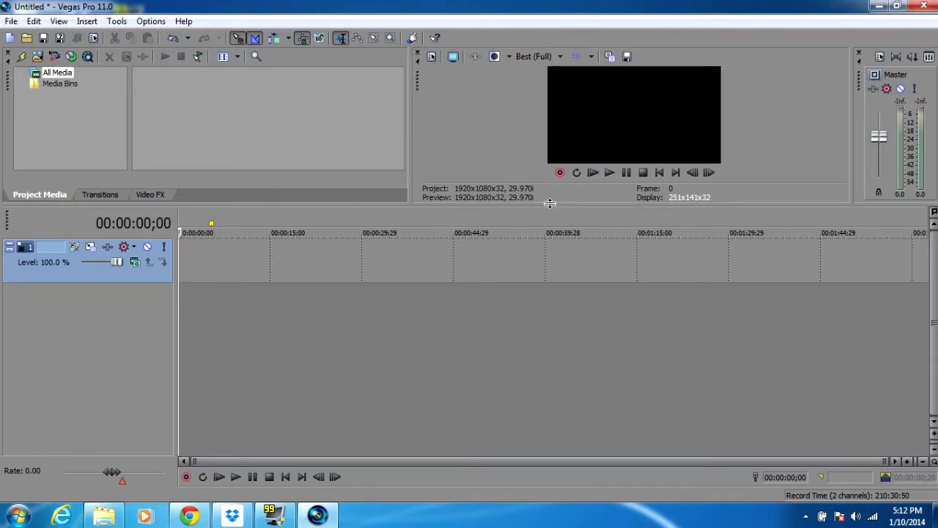
pyautogui.moveTo(550, 203); pyautogui.dragTo(535, 333)
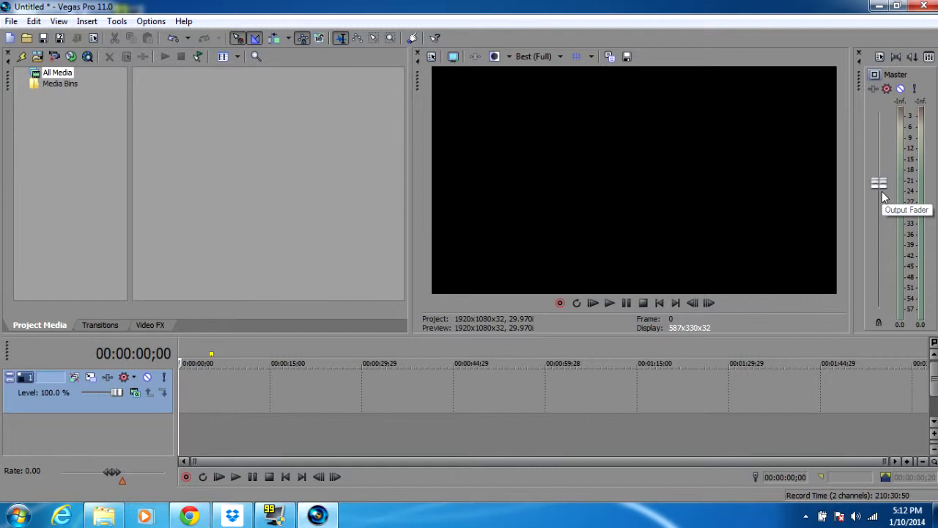
# Step: Nudge the master output fader to 0.4, and close the Master window so Project Media can be widened
pyautogui.moveTo(880, 182)
pyautogui.mouseDown()
pyautogui.moveTo(875, 166)
pyautogui.moveTo(880, 181)
pyautogui.mouseUp()
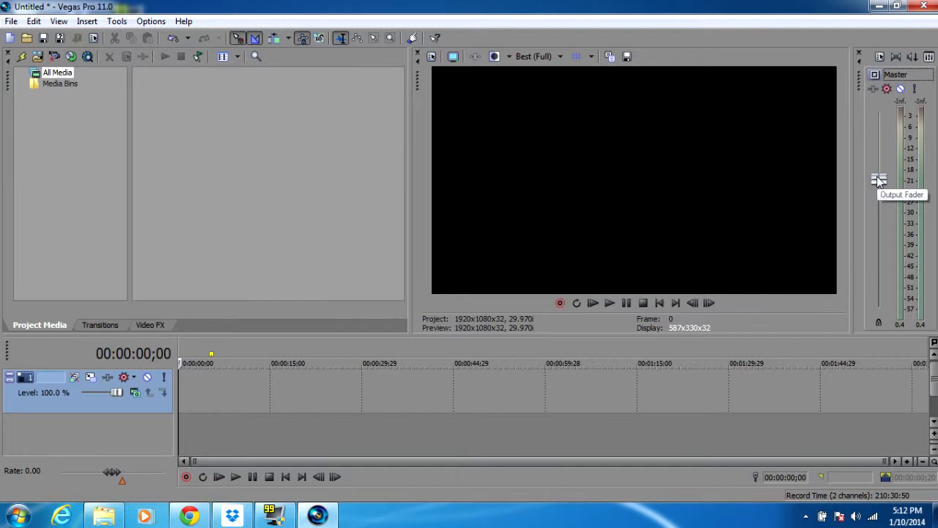
pyautogui.click(859, 57)
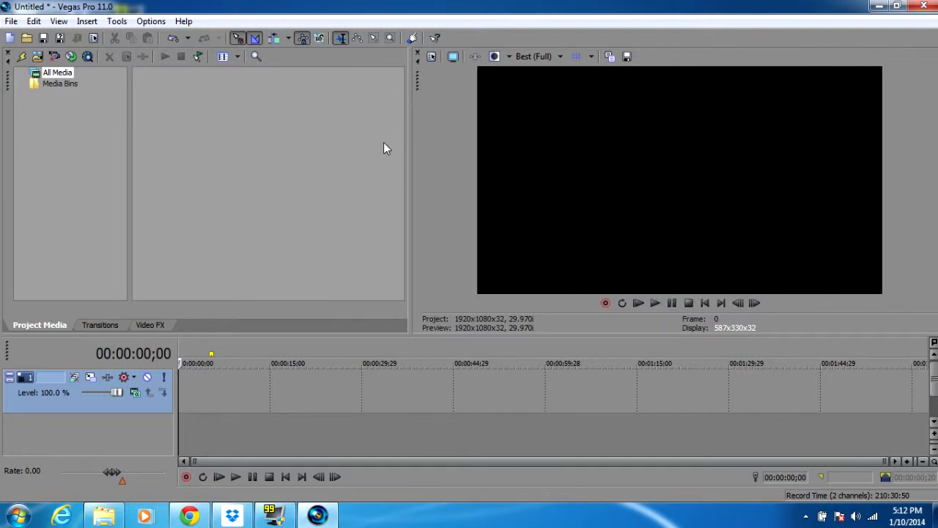
pyautogui.moveTo(410, 141); pyautogui.dragTo(481, 128)
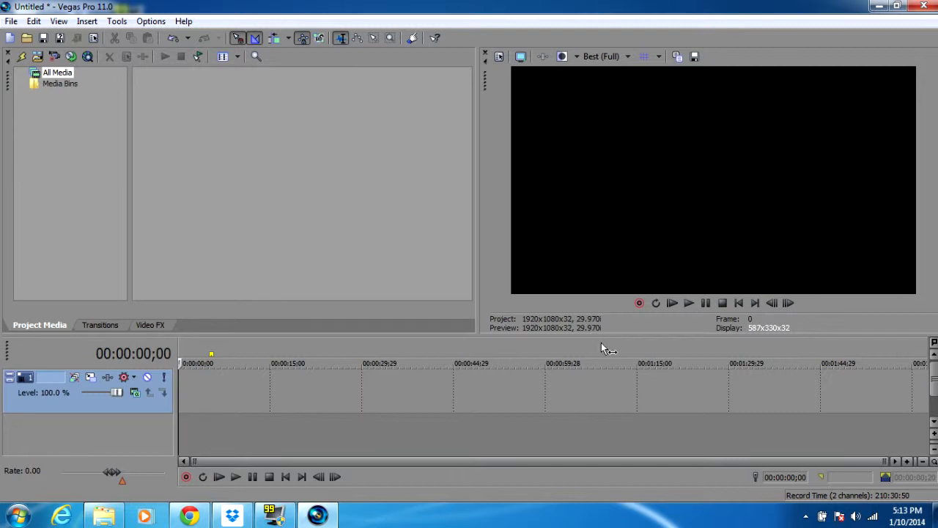
# Step: Insert an audio track and shrink the upper windows to fit both tracks in the timeline area
pyautogui.rightClick(96, 427)
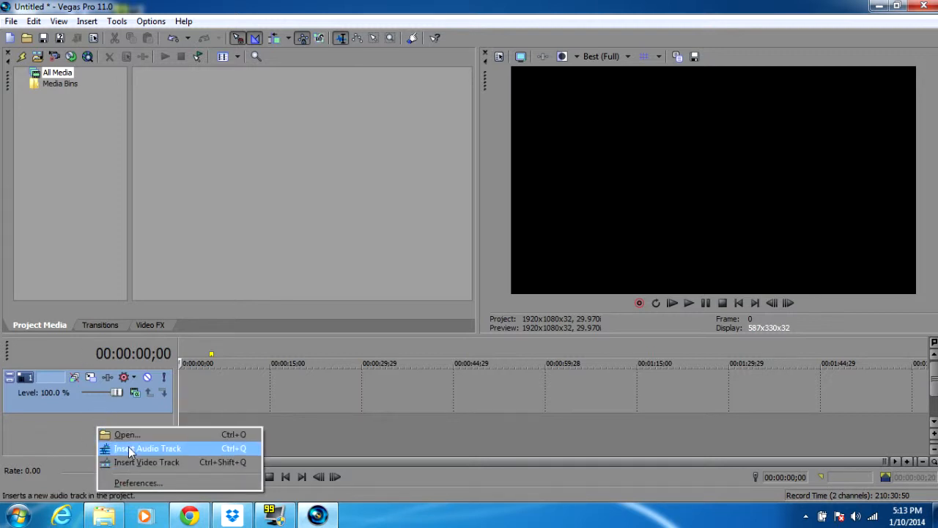
pyautogui.click(129, 449)
pyautogui.moveTo(935, 396)
pyautogui.mouseDown()
pyautogui.moveTo(935, 410)
pyautogui.moveTo(935, 399)
pyautogui.mouseUp()
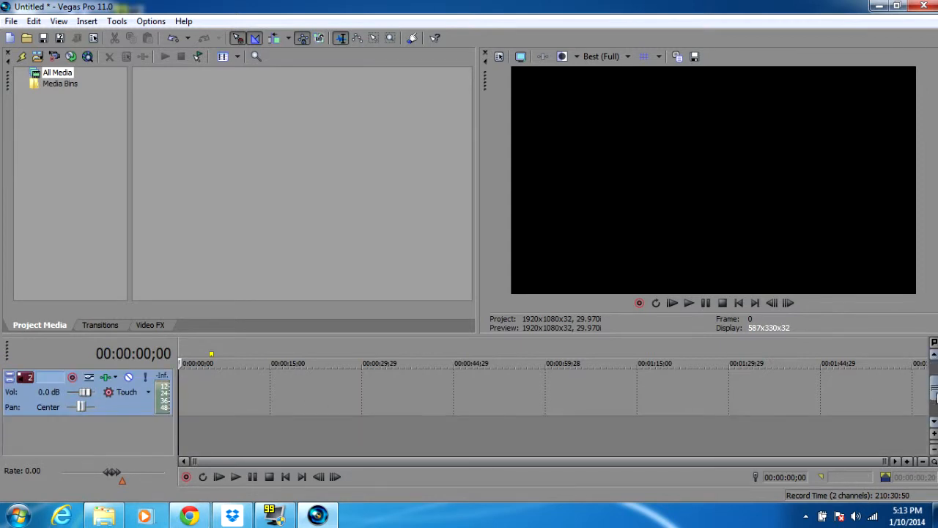
pyautogui.moveTo(790, 333); pyautogui.dragTo(777, 178)
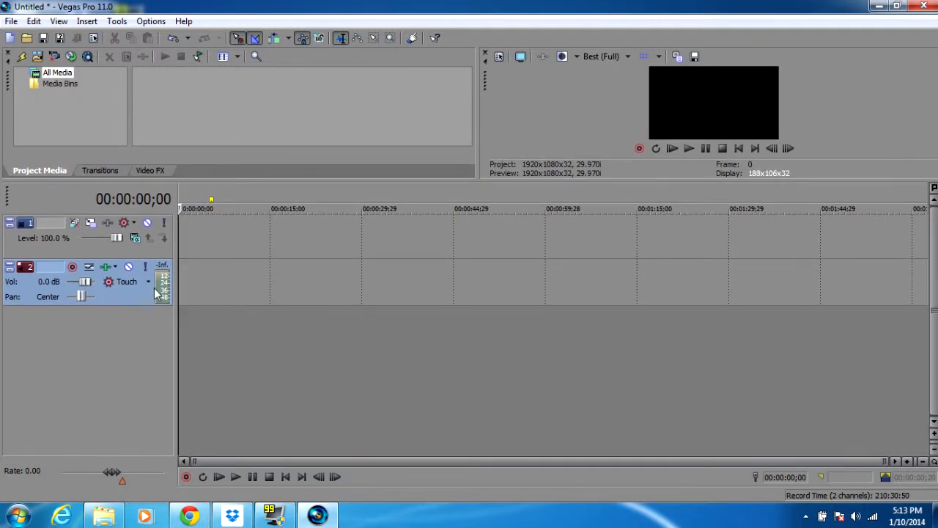
# Step: Try out a different video track height and widen the track header area slightly
pyautogui.moveTo(139, 258)
pyautogui.mouseDown()
pyautogui.moveTo(139, 240)
pyautogui.moveTo(139, 263)
pyautogui.mouseUp()
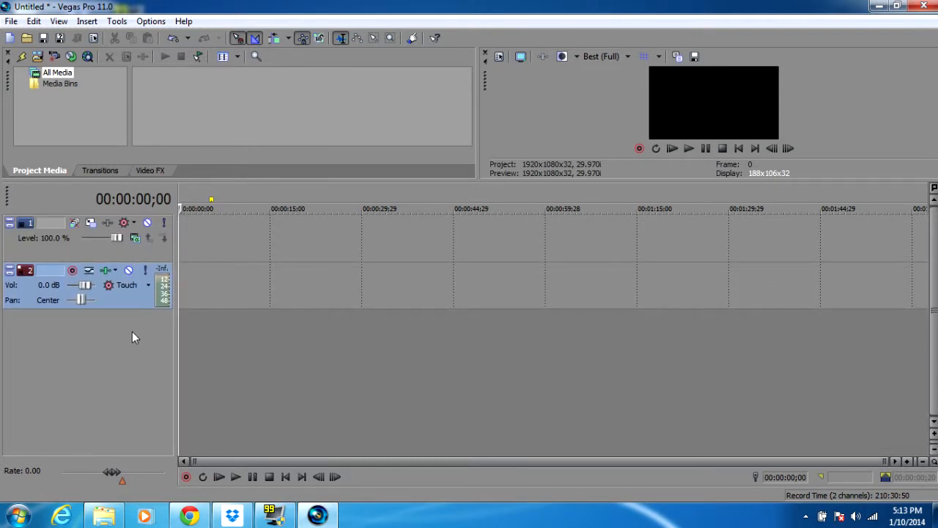
pyautogui.moveTo(121, 262); pyautogui.dragTo(236, 247)
pyautogui.moveTo(184, 223)
pyautogui.mouseDown()
pyautogui.moveTo(142, 223)
pyautogui.moveTo(205, 222)
pyautogui.moveTo(182, 225)
pyautogui.mouseUp()
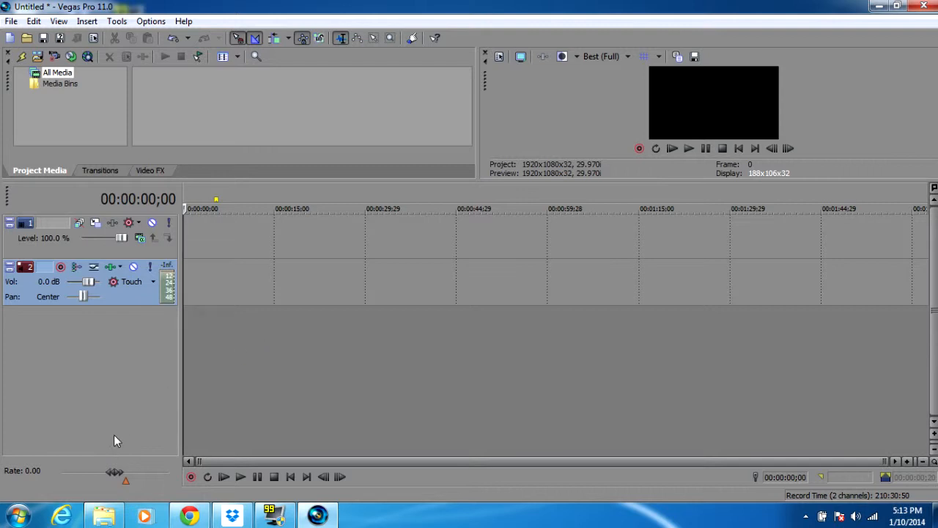
# Step: Scrub playback forward and backward with the rate control and try its playback speed marker
pyautogui.moveTo(114, 473); pyautogui.dragTo(125, 477)
pyautogui.moveTo(124, 475); pyautogui.dragTo(93, 480)
pyautogui.moveTo(156, 473); pyautogui.dragTo(132, 480)
# Step: Select the timeline range from 00:00:00;24 to 00:00:29;21
pyautogui.moveTo(193, 222); pyautogui.dragTo(334, 220)
pyautogui.moveTo(354, 190); pyautogui.dragTo(363, 193)
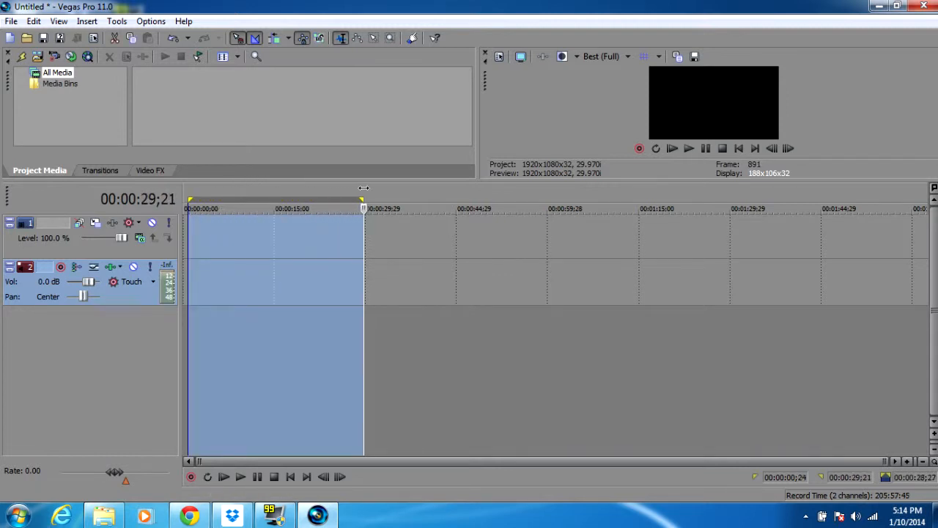
# Step: Try playback from the project start and from a cursor placed at 00:00:12;11 on the video track
pyautogui.click(224, 477)
pyautogui.press('space')
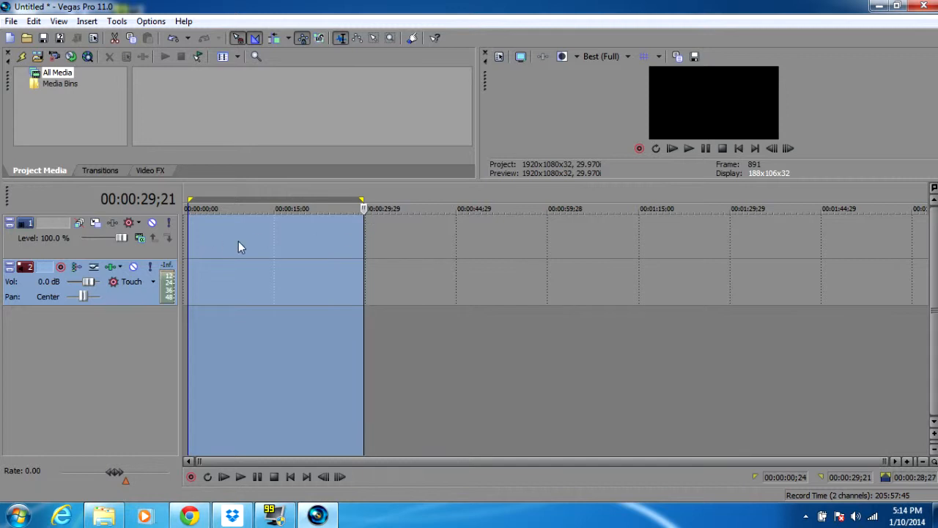
pyautogui.click(258, 227)
pyautogui.press('space')
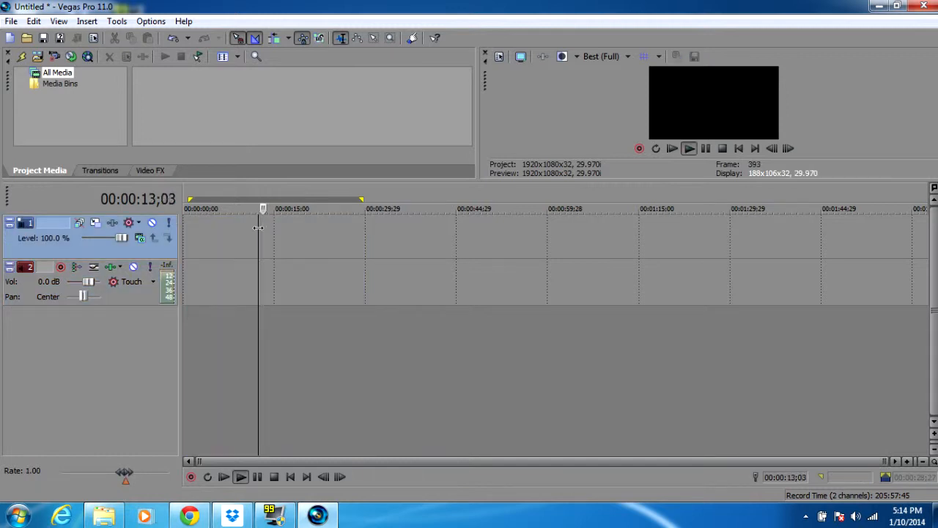
pyautogui.press('space')
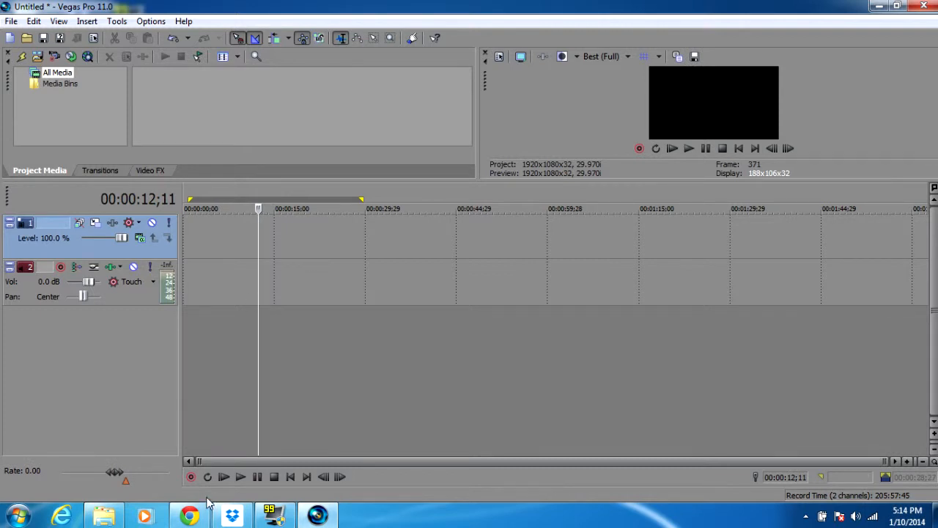
# Step: Play the project from the start and pause it, returning the cursor to the beginning of the timeline
pyautogui.click(225, 476)
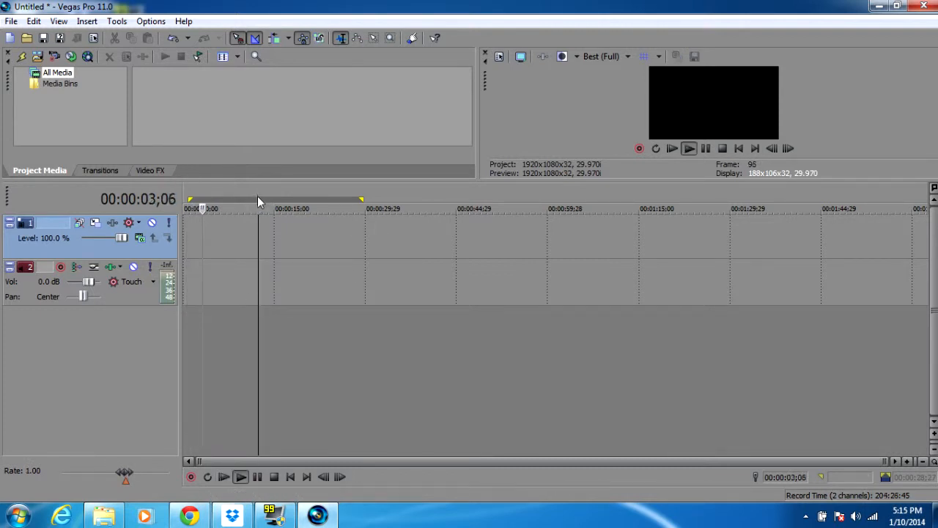
pyautogui.click(257, 476)
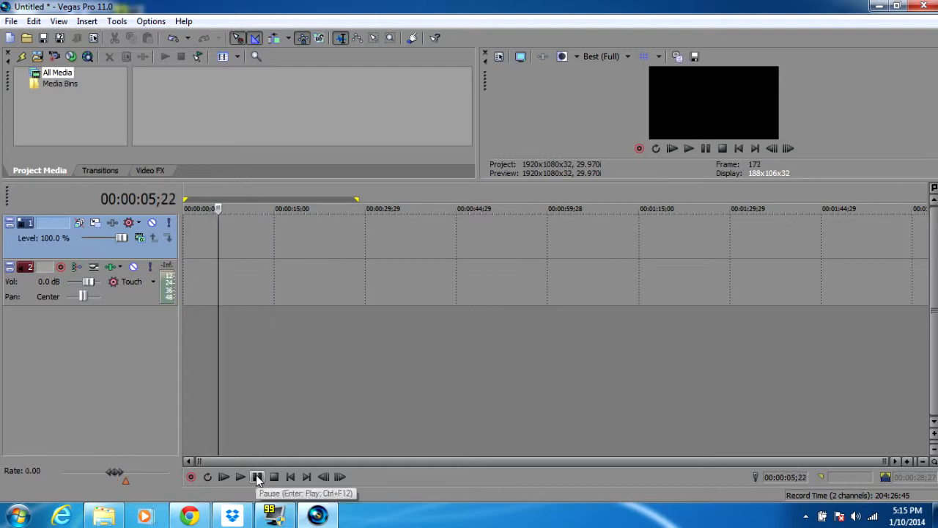
pyautogui.click(294, 477)
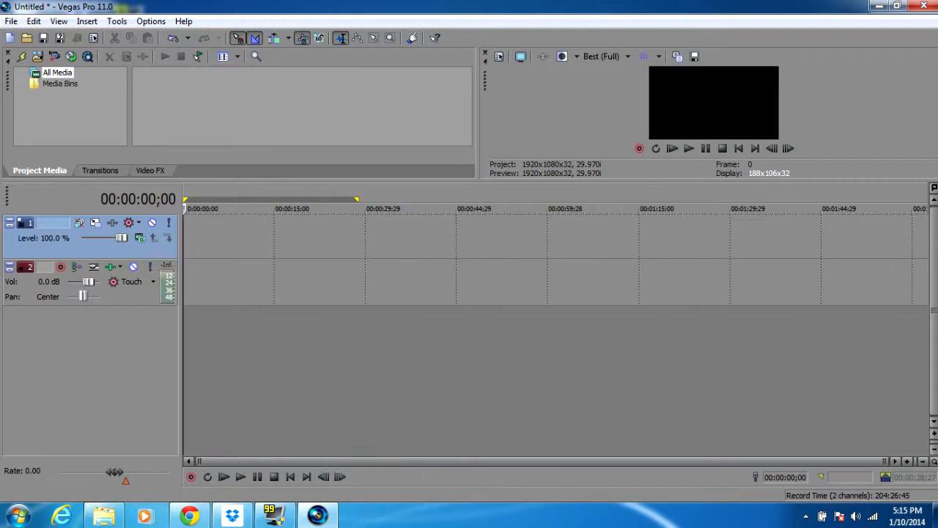
# Step: Step the playback cursor forward and backward one frame at a time near the start of the timeline
pyautogui.press('Up')
pyautogui.press('Up')
pyautogui.press('Up')
pyautogui.press('Up')
pyautogui.press('Up')
pyautogui.press('Up')
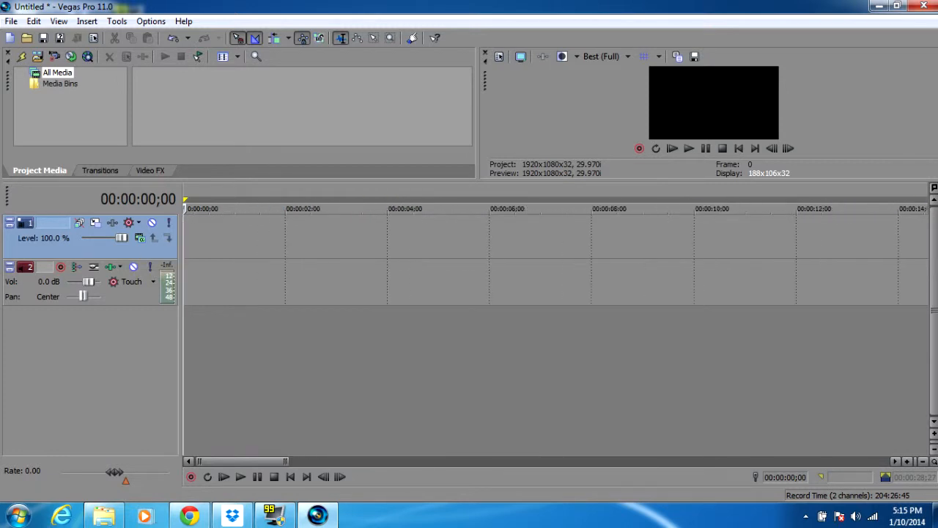
pyautogui.press('Up')
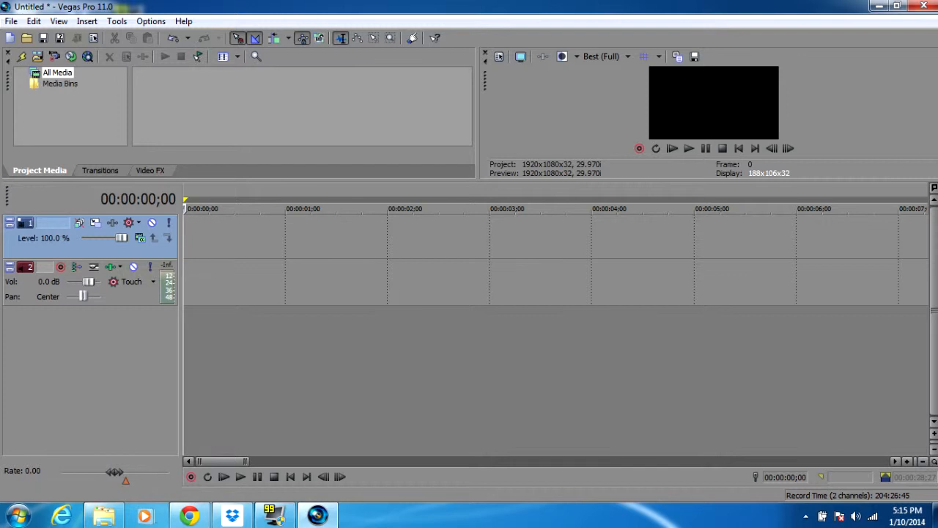
pyautogui.press('Right')
pyautogui.press('Right')
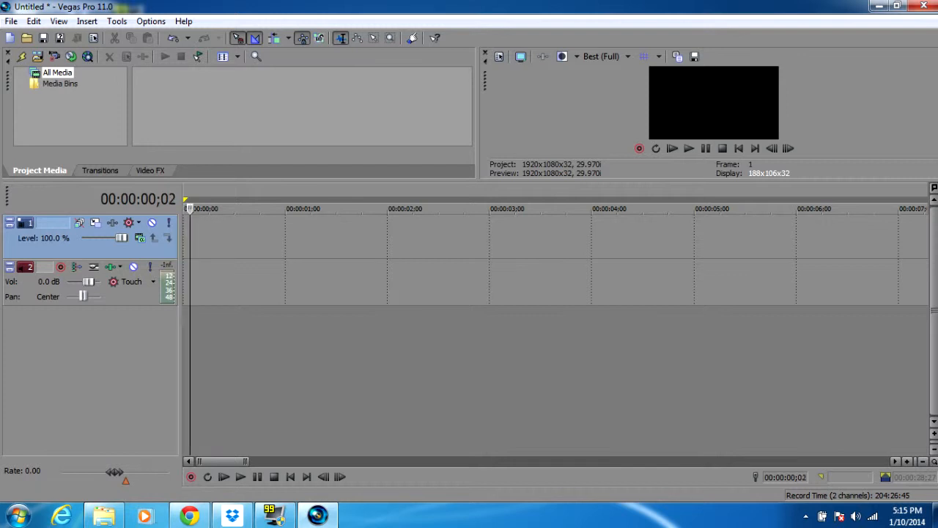
pyautogui.press('Right')
pyautogui.press('Right')
pyautogui.press('Right')
pyautogui.press('Right')
pyautogui.press('Right')
pyautogui.press('Left')
pyautogui.press('Left')
pyautogui.press('Left')
pyautogui.press('Right')
pyautogui.press('Right')
pyautogui.press('Right')
pyautogui.press('Left')
pyautogui.press('Left')
pyautogui.press('Left')
pyautogui.press('Left')
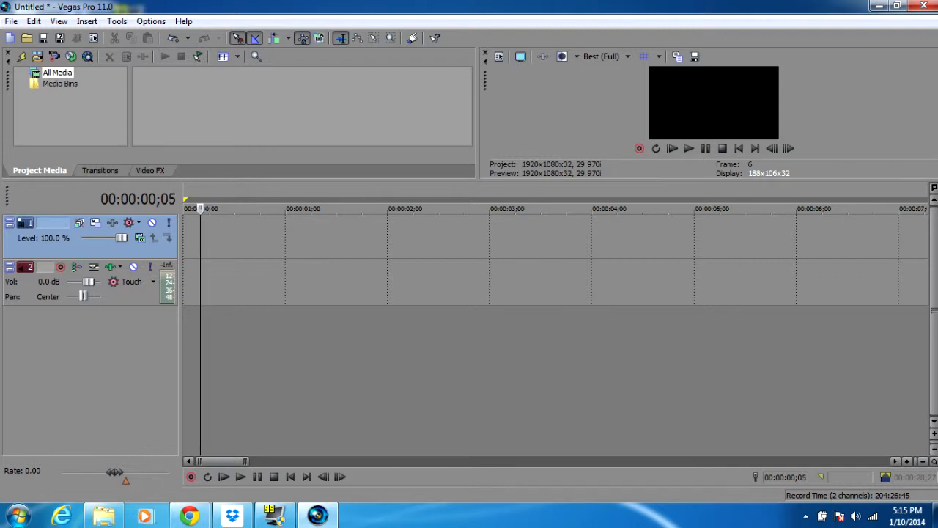
pyautogui.press('Left')
pyautogui.press('Left')
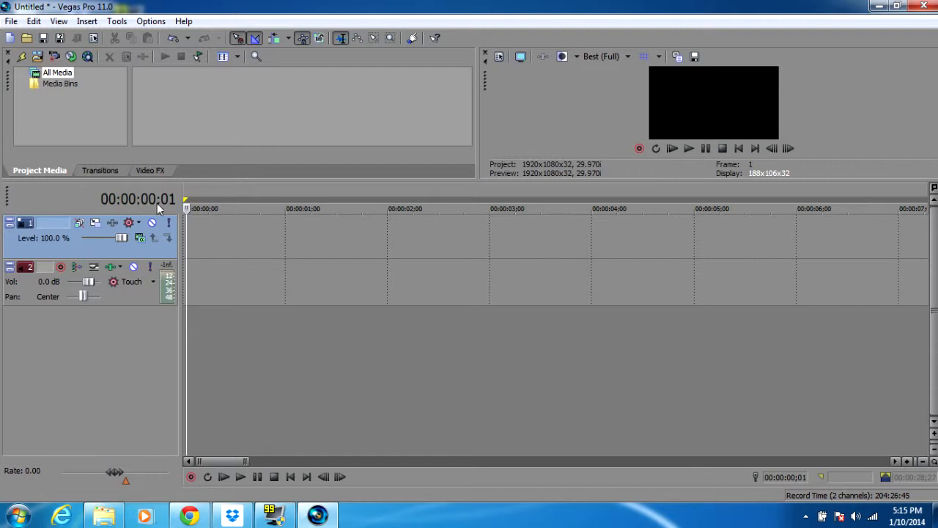
# Step: Advance the playback cursor a few single frames and return it to 00:00:00;00
pyautogui.press('Right')
pyautogui.press('Right')
pyautogui.press('Right')
pyautogui.press('Right')
pyautogui.press('Right')
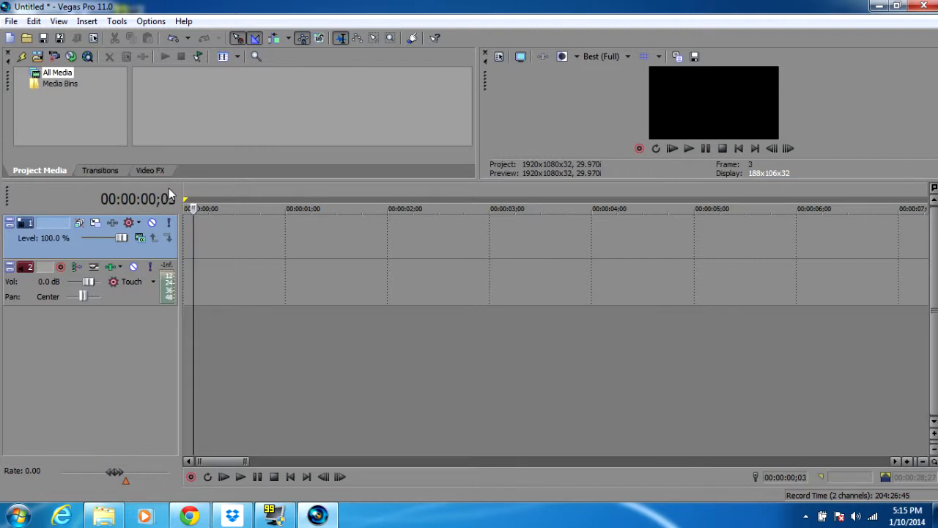
pyautogui.hotkey('ctrl', 'Home')
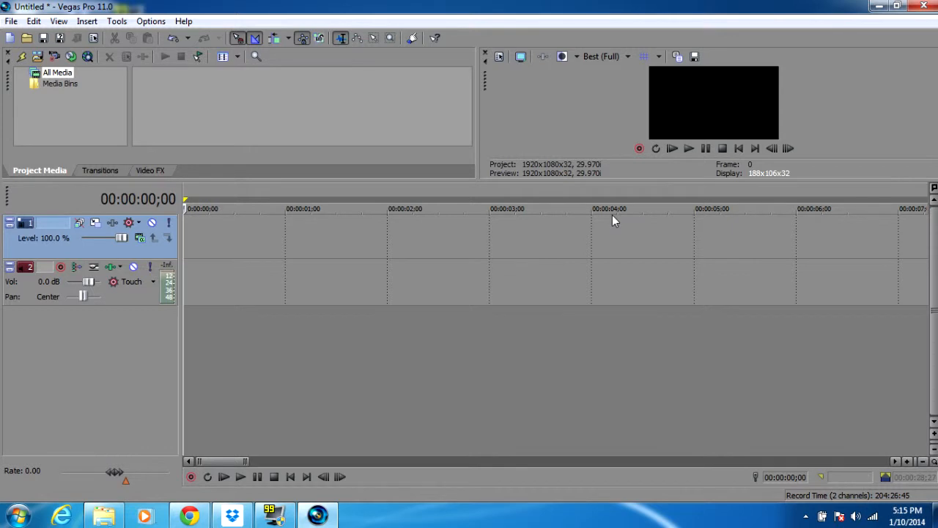
# Step: Enlarge the media and video preview windows by lowering the divider above the timeline
pyautogui.scroll(-5, 612, 214)
pyautogui.scroll(-5, 612, 215)
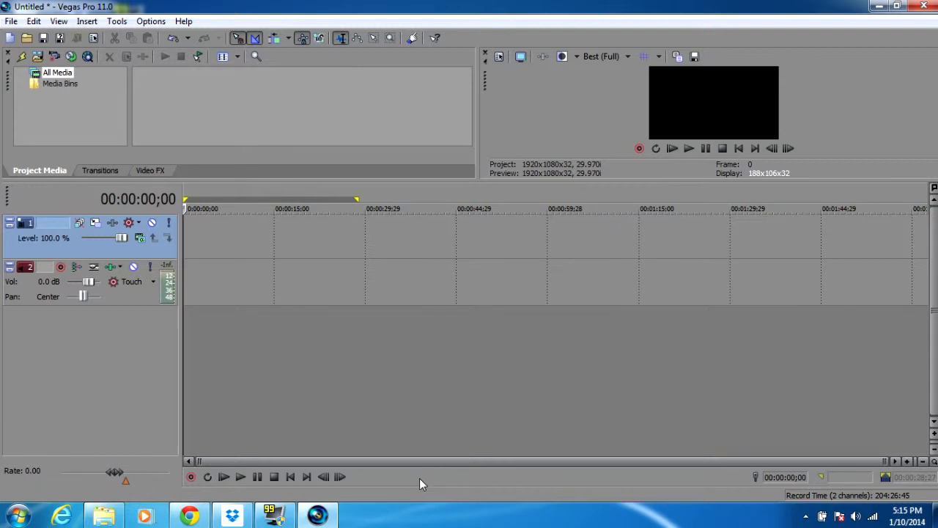
pyautogui.moveTo(525, 182); pyautogui.dragTo(531, 305)
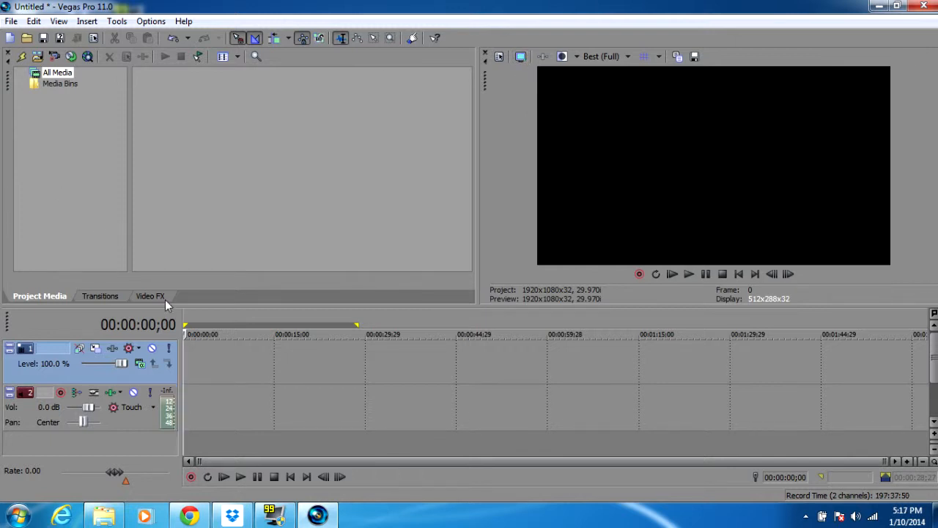
# Step: Check the project properties and start a new project without saving changes to the untitled one
pyautogui.click(93, 38)
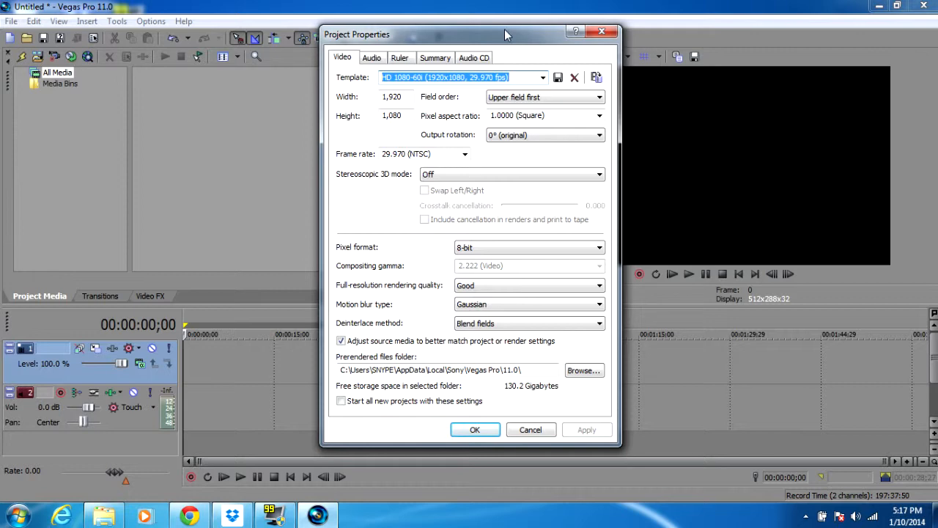
pyautogui.click(600, 33)
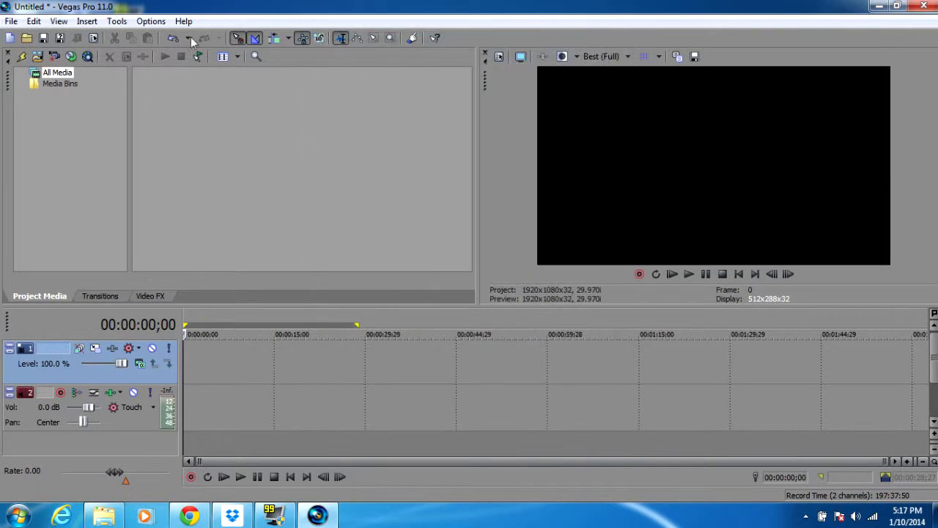
pyautogui.click(11, 20)
pyautogui.click(29, 37)
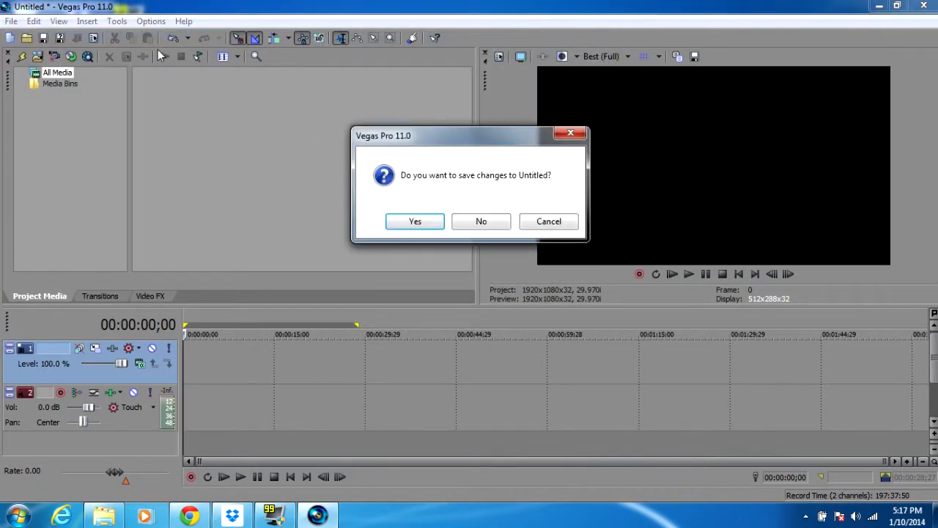
pyautogui.click(482, 222)
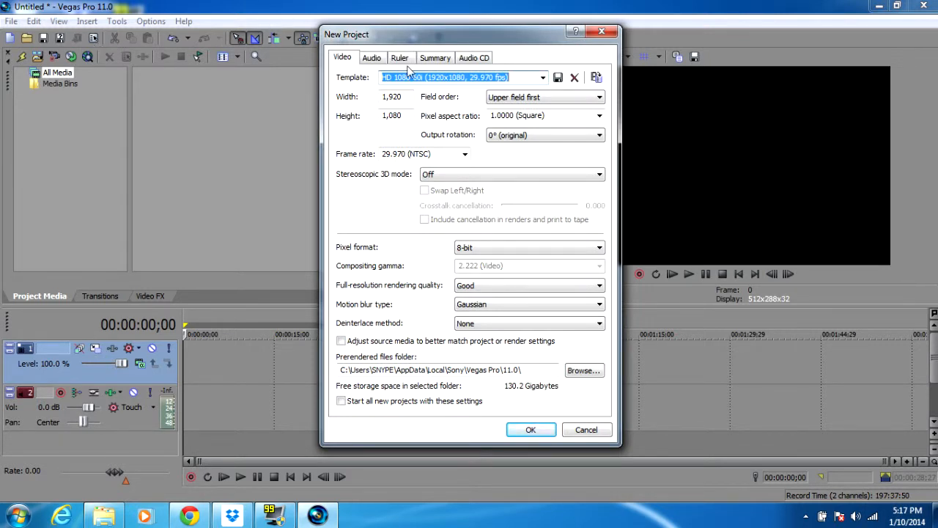
# Step: Review the available project templates and the Match Media Settings file browser without choosing anything
pyautogui.click(542, 78)
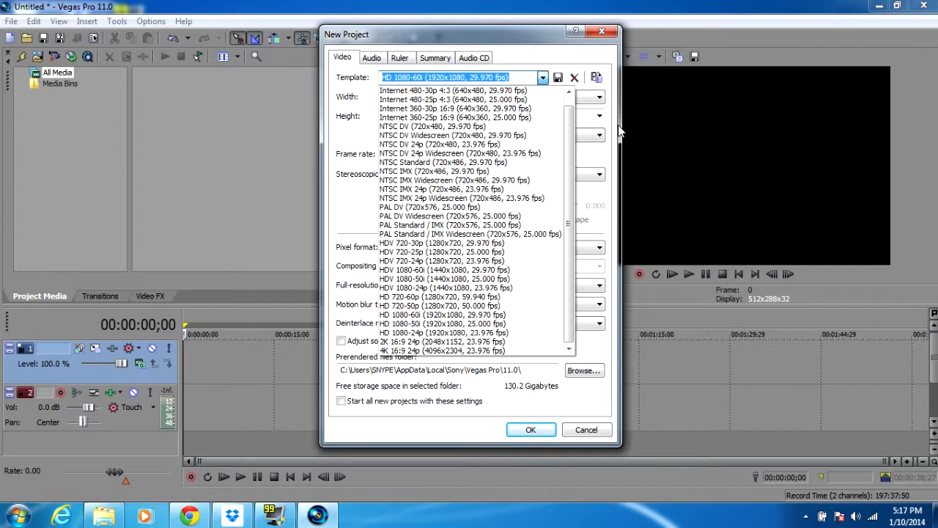
pyautogui.click(599, 71)
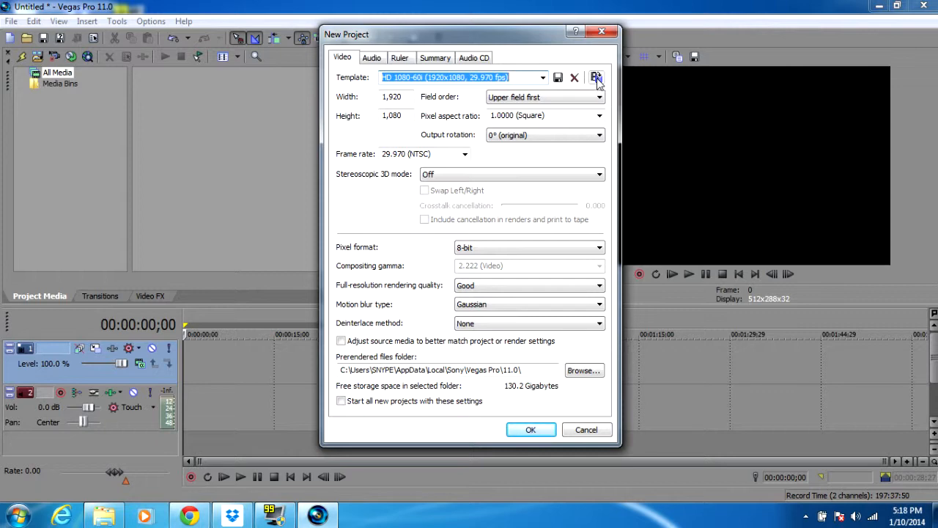
pyautogui.click(596, 77)
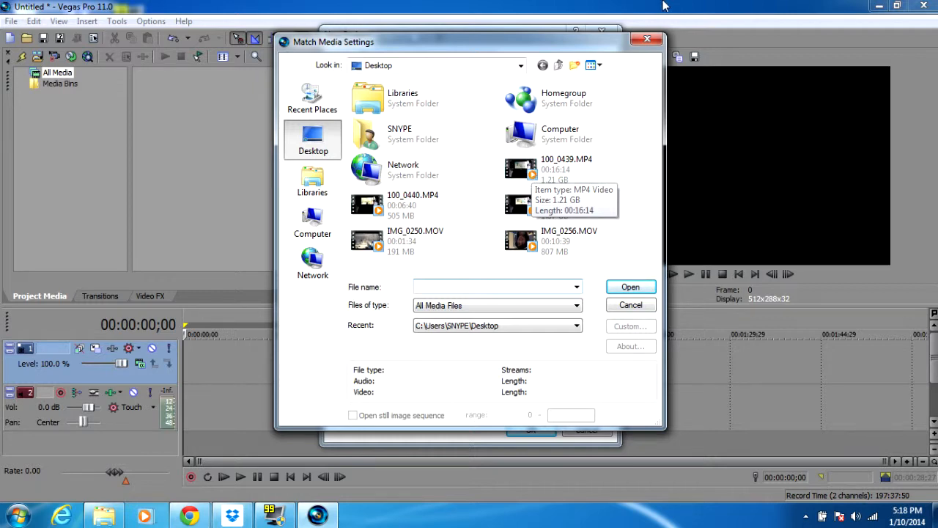
pyautogui.click(647, 40)
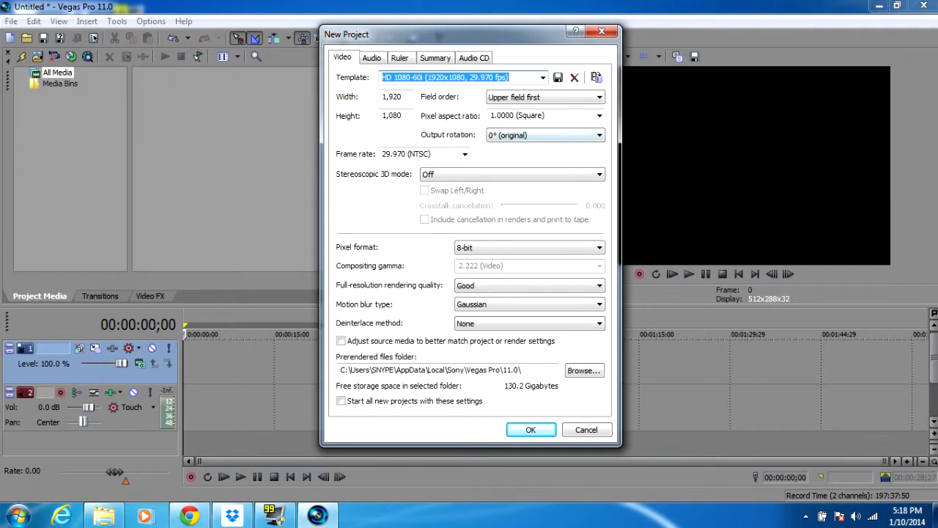
# Step: Apply the HDV 720-30p (1280x720, 29.970 fps) template and change the frame size to 1920 wide by 1080 high
pyautogui.click(543, 76)
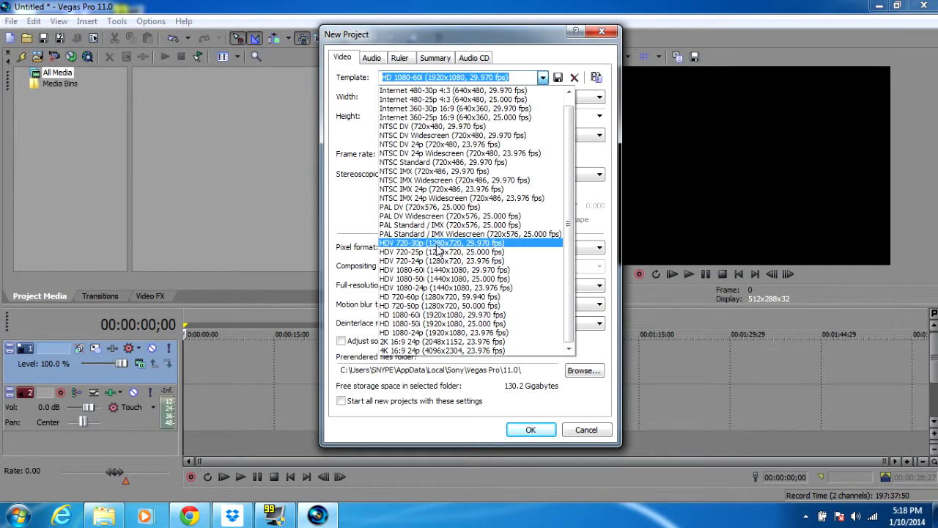
pyautogui.click(437, 244)
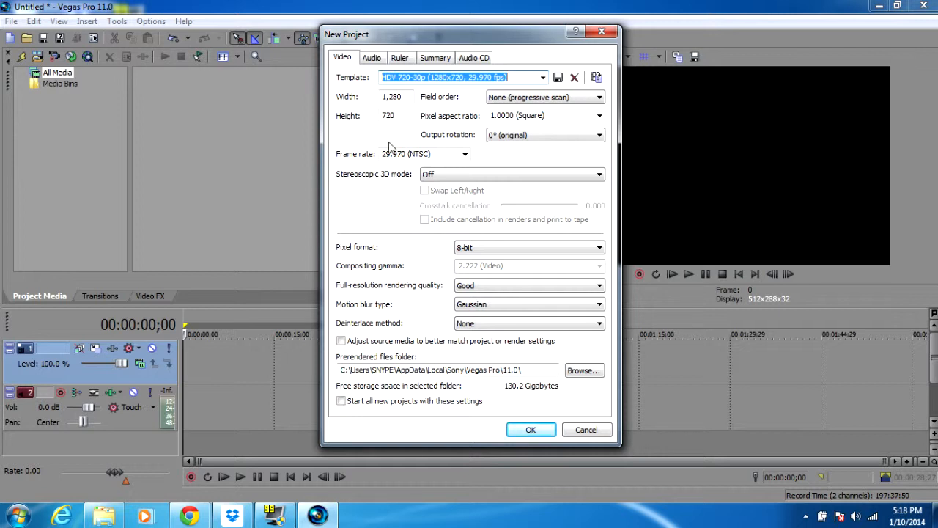
pyautogui.moveTo(401, 96); pyautogui.dragTo(247, 90)
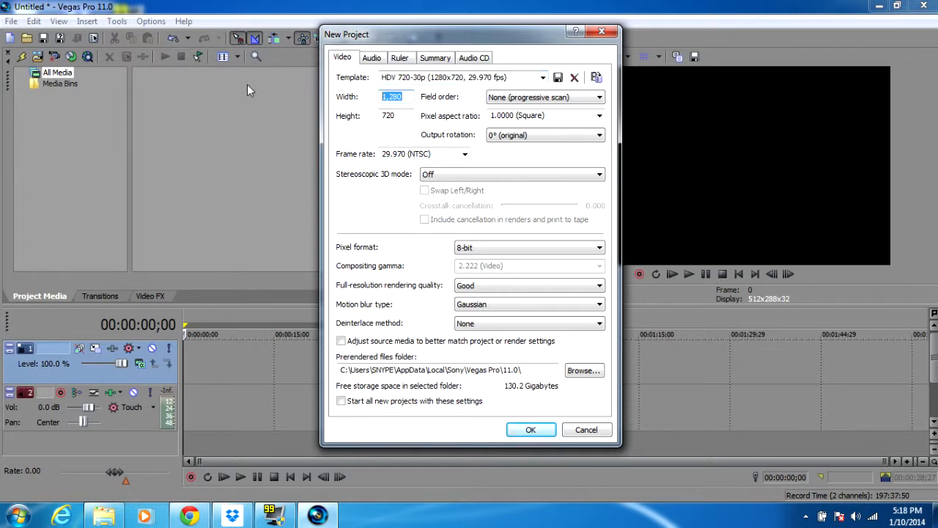
pyautogui.write('1920')
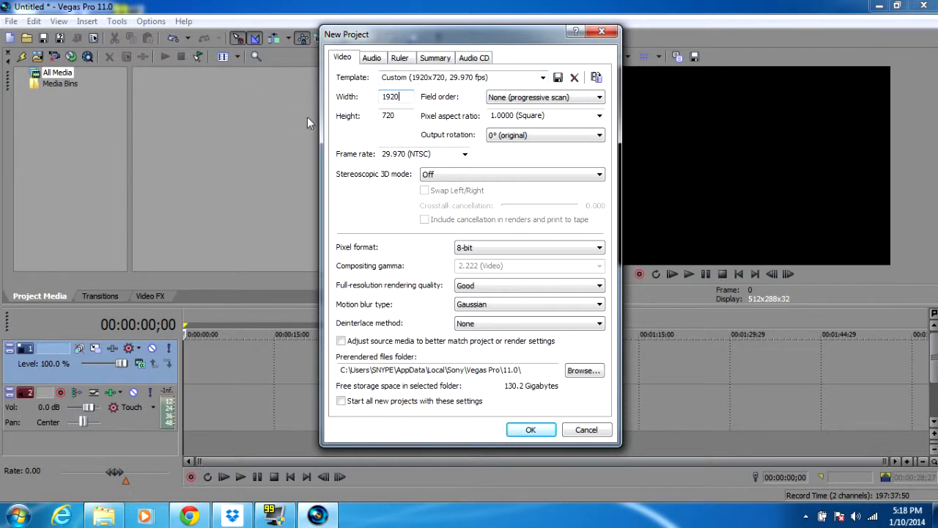
pyautogui.moveTo(415, 117); pyautogui.dragTo(324, 116)
pyautogui.write('1080')
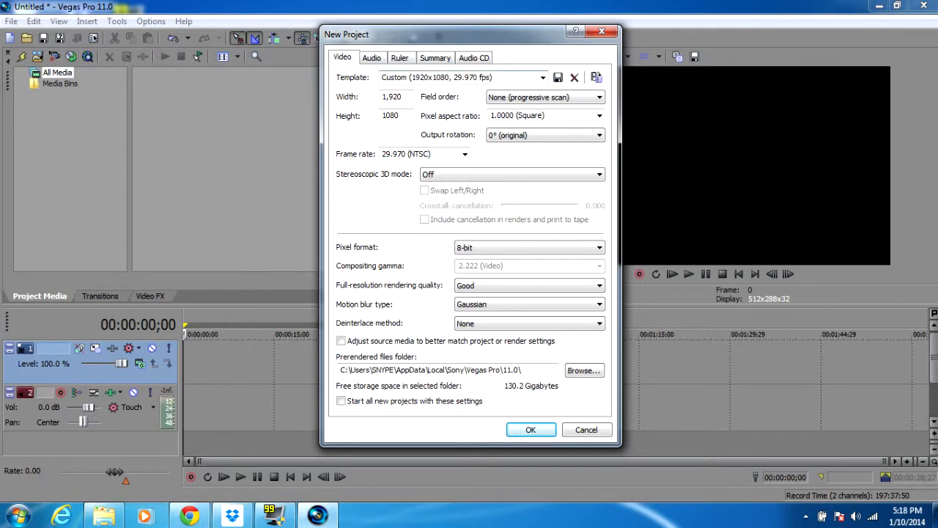
pyautogui.press('Tab')
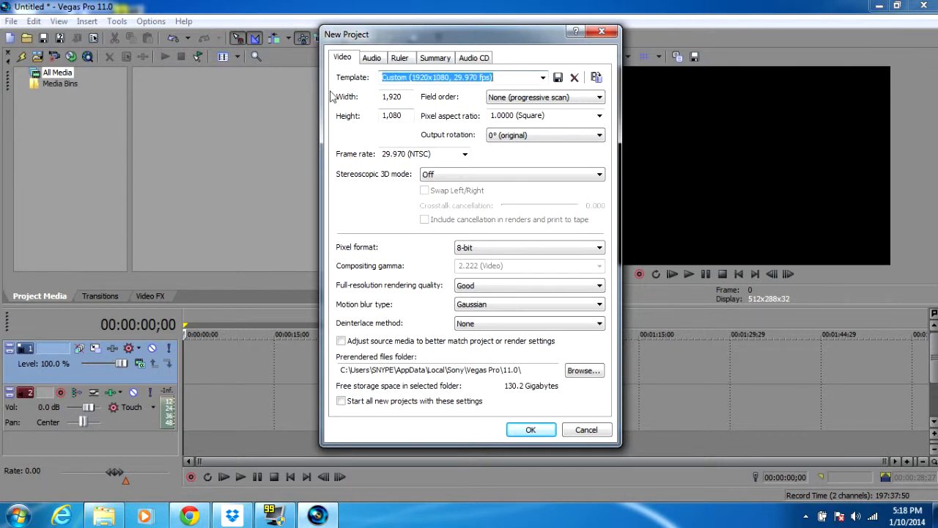
# Step: Review the template list and the full-resolution rendering quality options, keeping the quality at Good
pyautogui.click(543, 78)
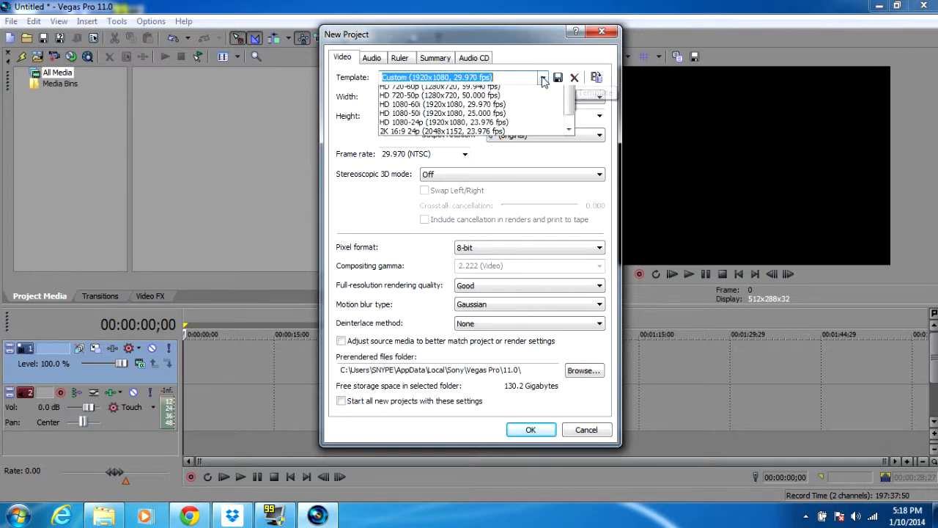
pyautogui.click(527, 61)
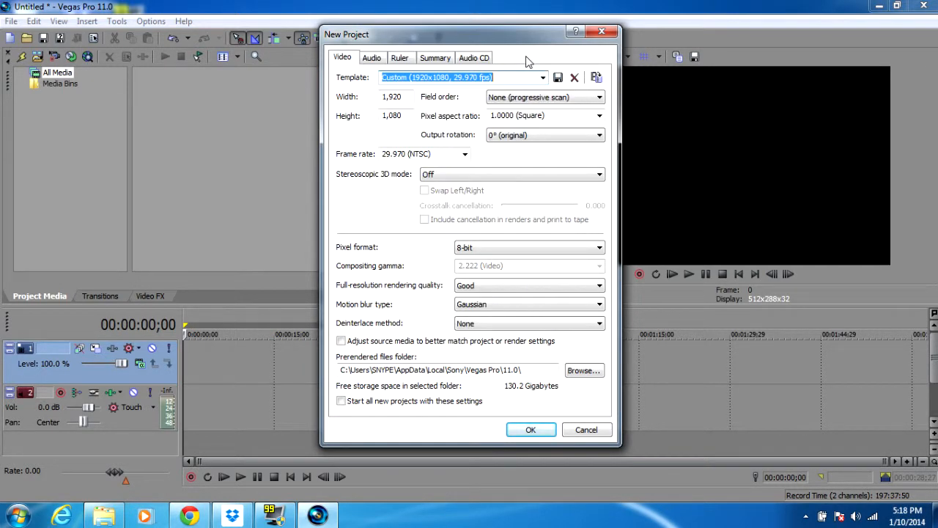
pyautogui.click(477, 288)
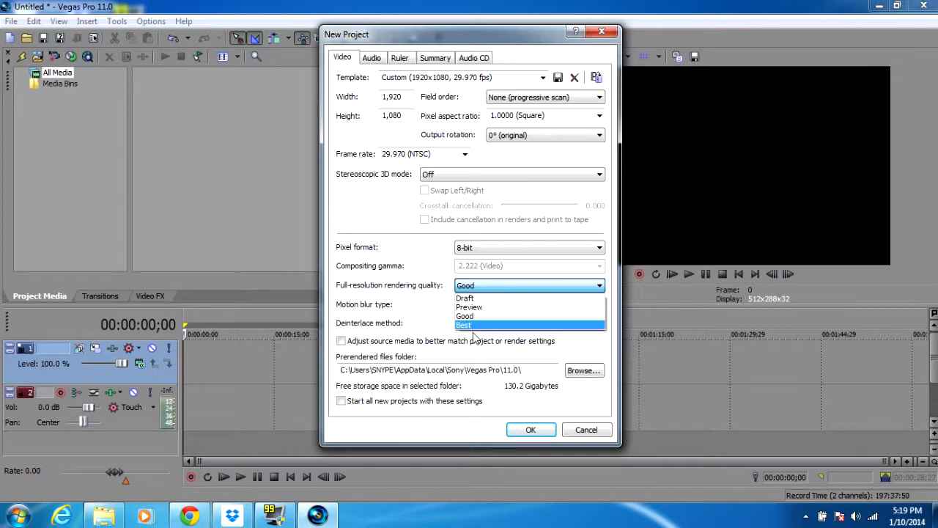
pyautogui.click(470, 320)
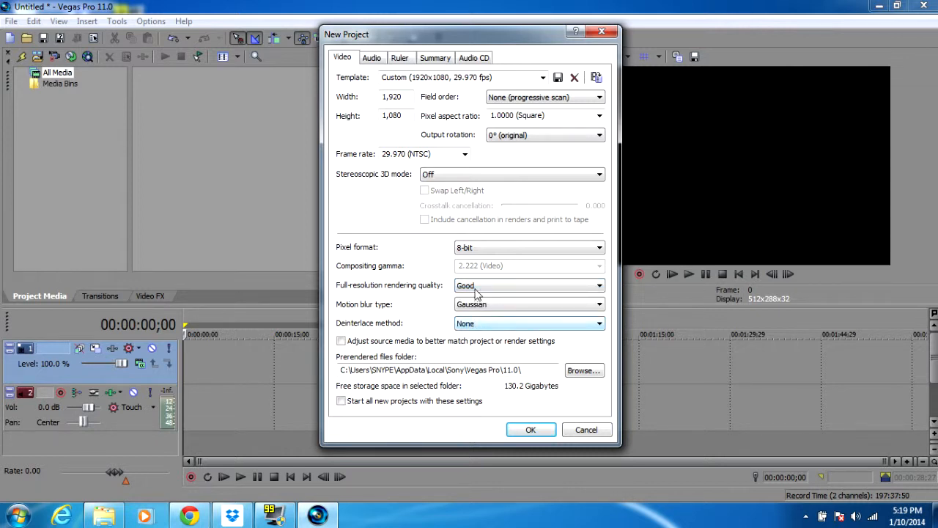
pyautogui.click(476, 288)
pyautogui.click(402, 297)
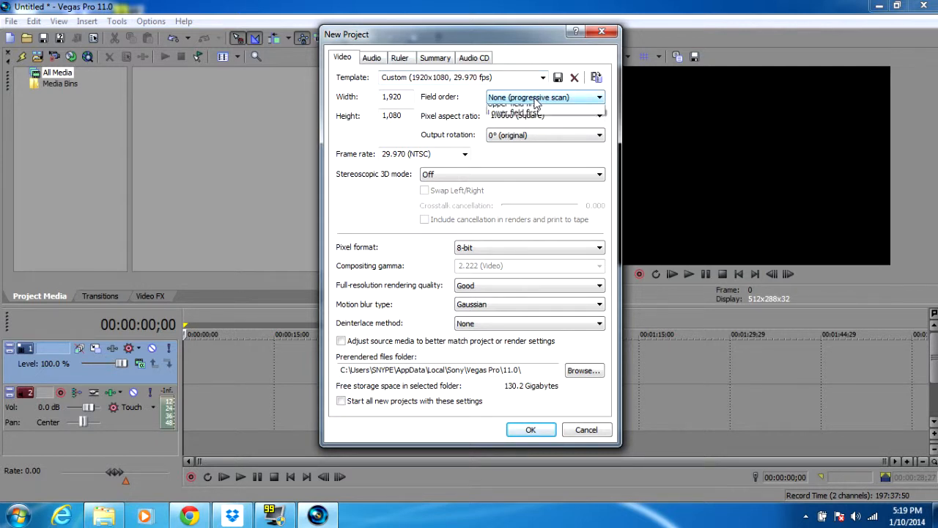
# Step: Try the Upper field first field order, and reapply the HDV 720-30p (1280x720, 29.970 fps) template
pyautogui.click(536, 100)
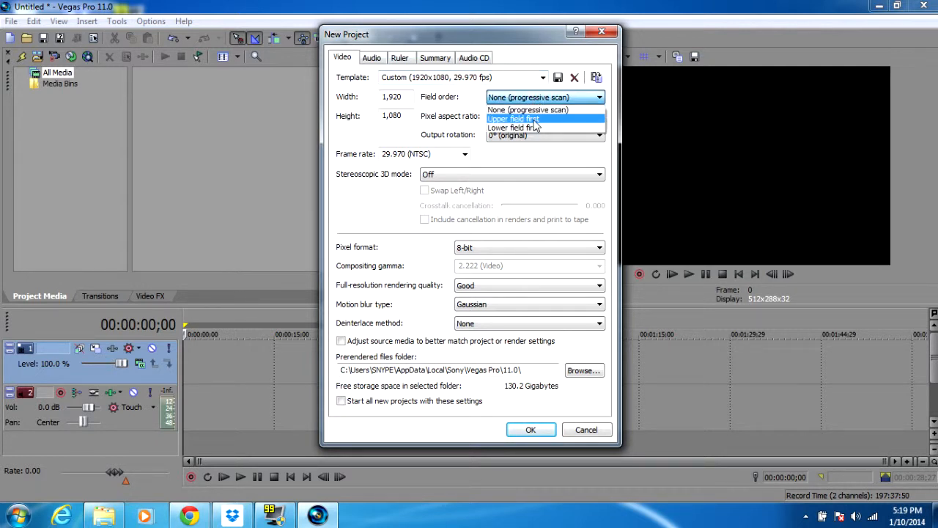
pyautogui.click(536, 119)
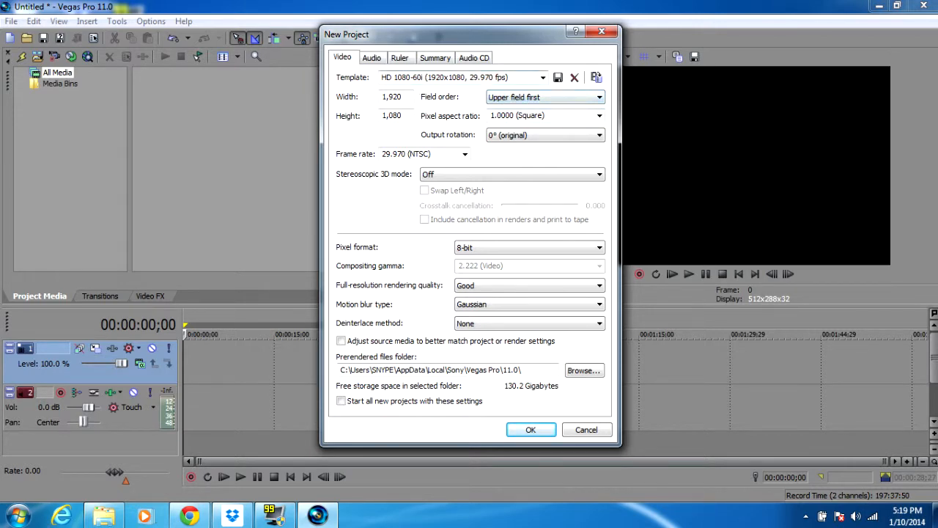
pyautogui.click(542, 78)
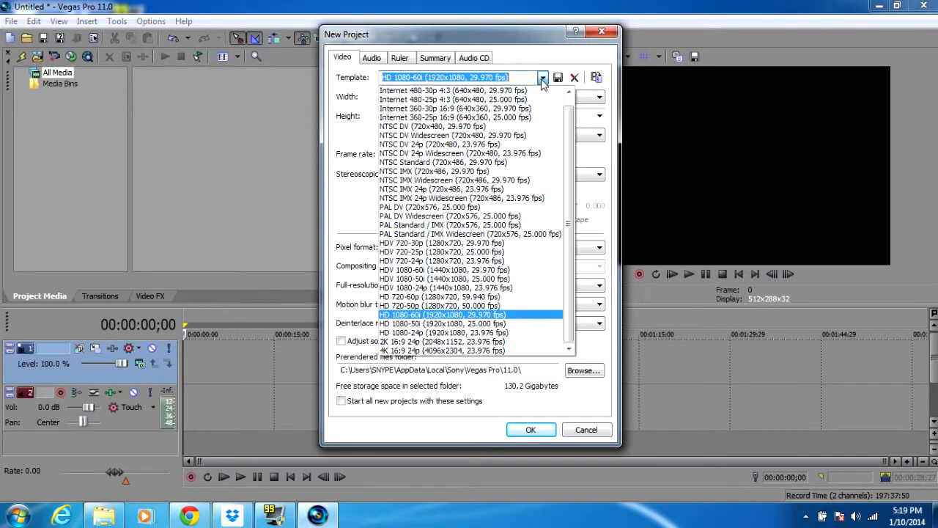
pyautogui.click(443, 242)
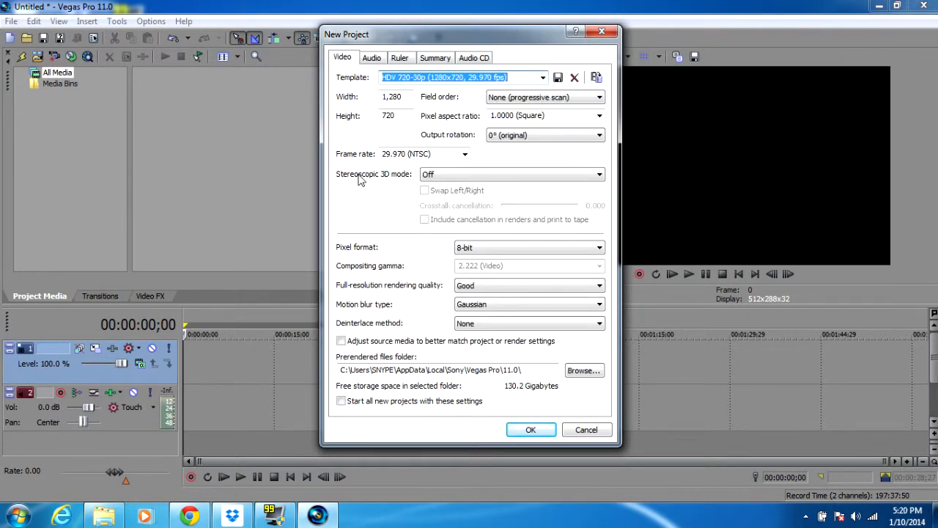
# Step: Review the stereoscopic 3D mode, motion blur type and deinterlace method options without changing them
pyautogui.click(446, 178)
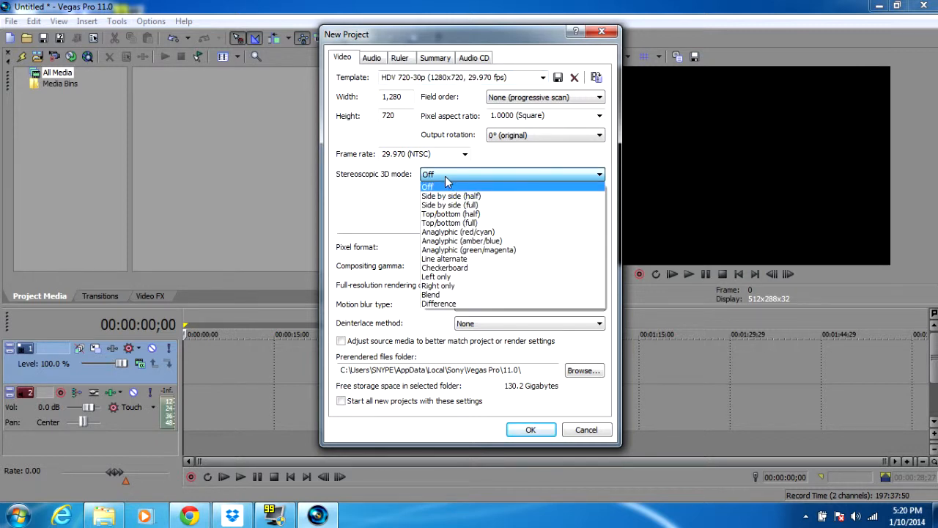
pyautogui.click(388, 208)
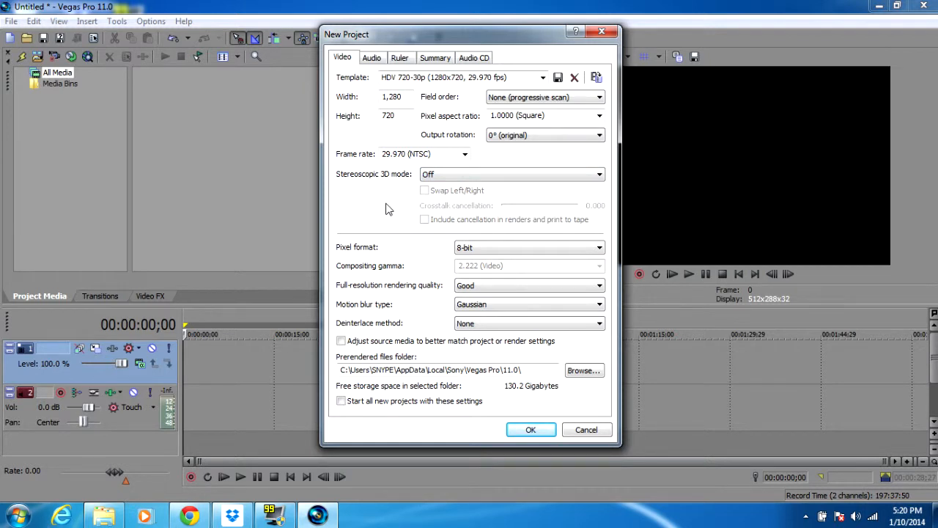
pyautogui.click(474, 306)
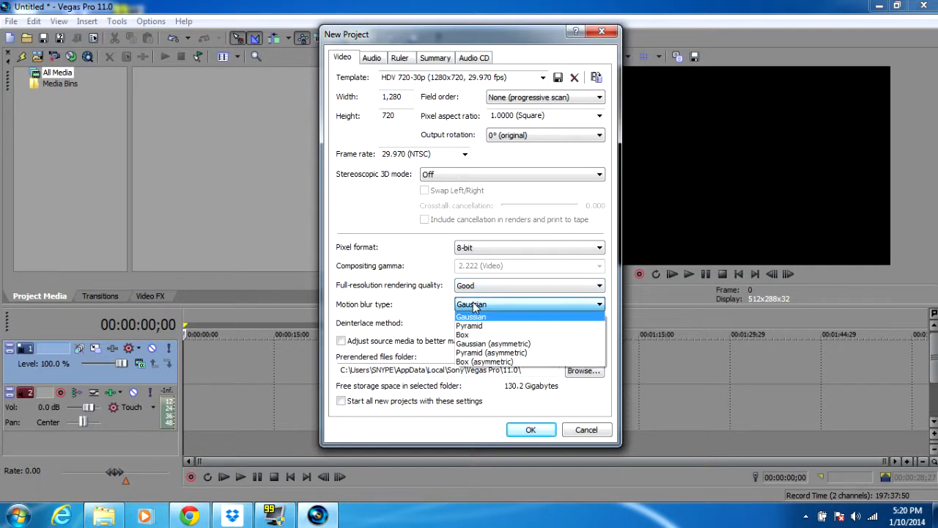
pyautogui.click(435, 308)
pyautogui.click(469, 328)
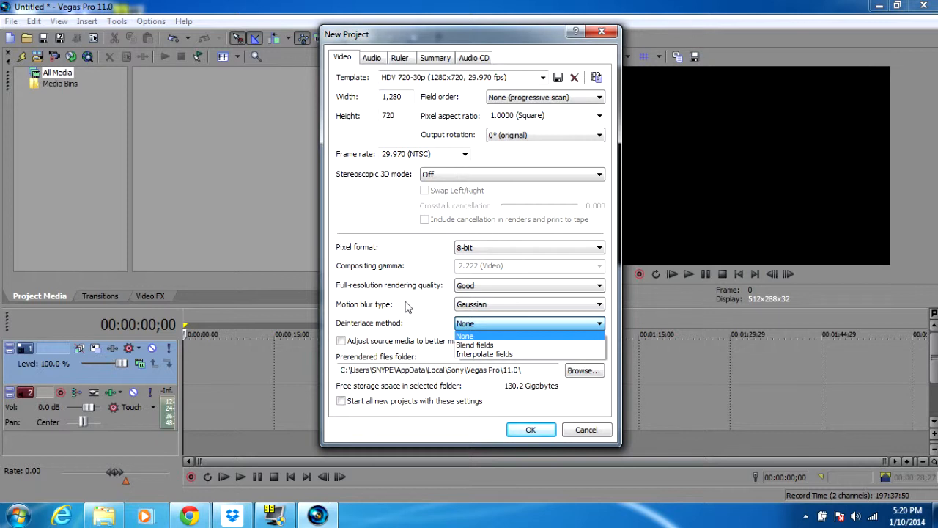
pyautogui.click(408, 318)
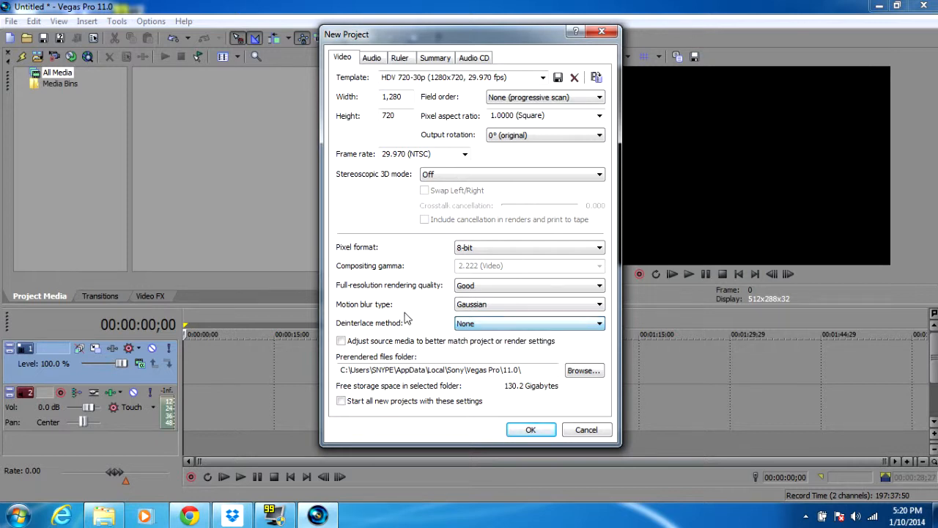
# Step: Review the project's audio settings, including the master bus mode and bit depth options, keeping Stereo and 16
pyautogui.click(373, 58)
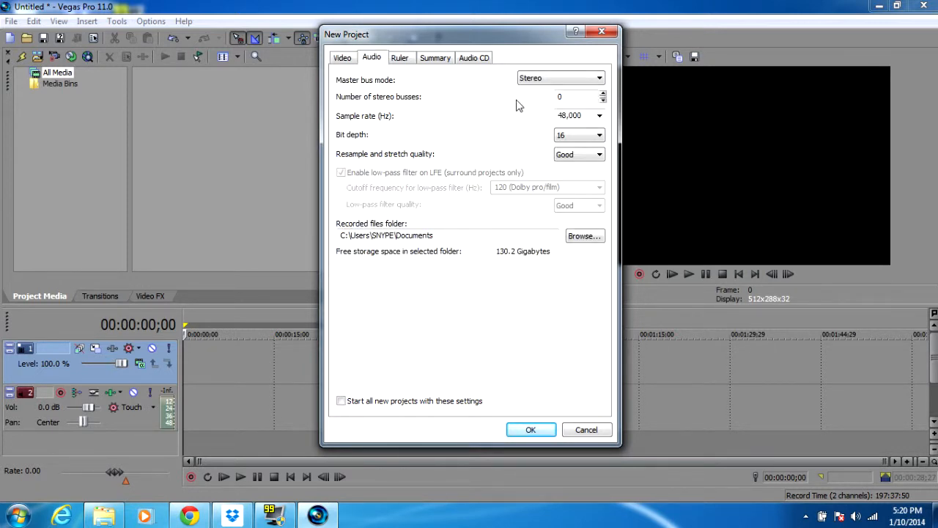
pyautogui.click(589, 80)
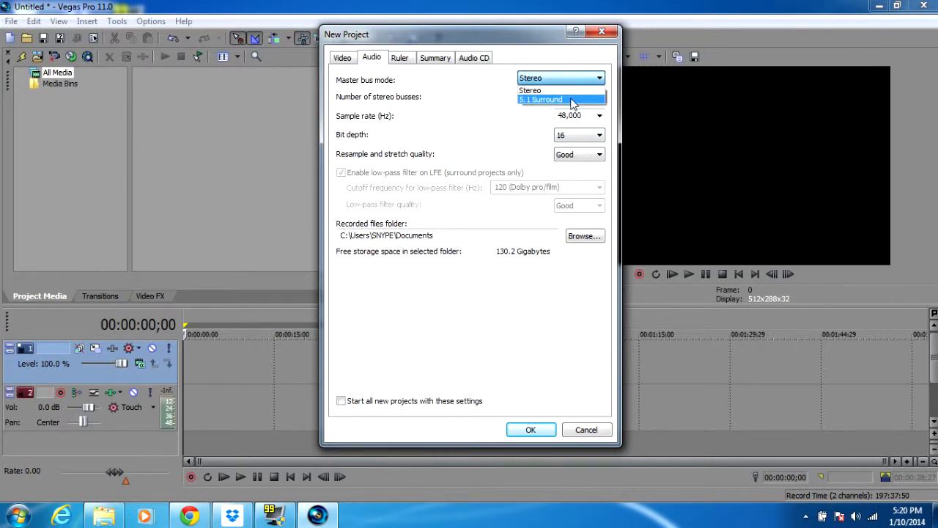
pyautogui.click(480, 100)
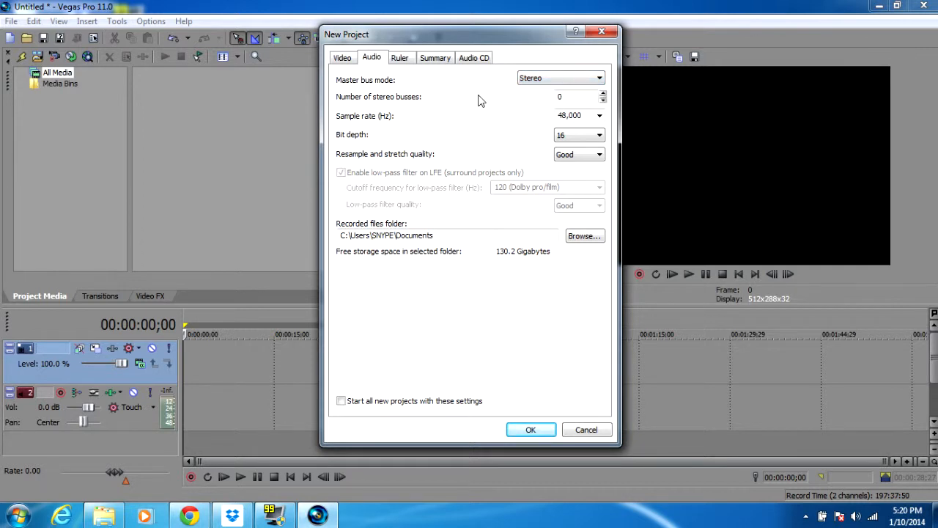
pyautogui.click(583, 137)
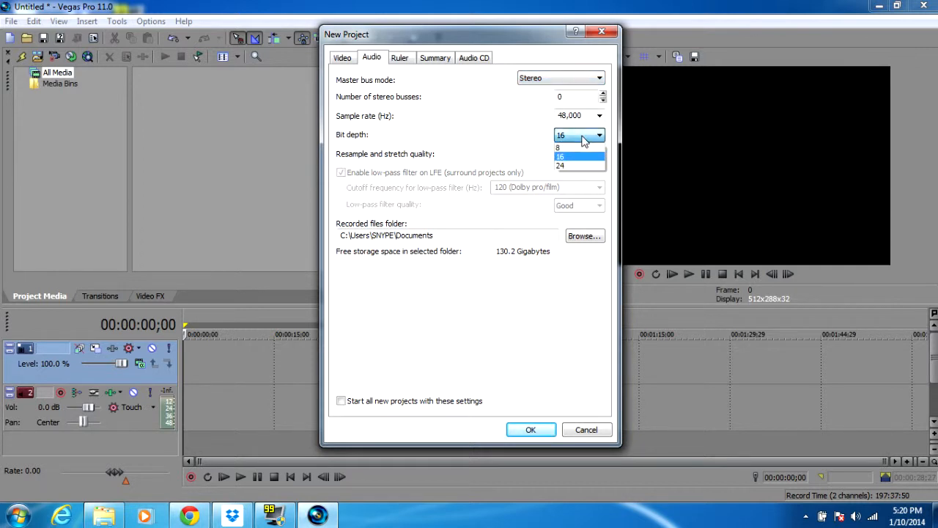
pyautogui.click(584, 139)
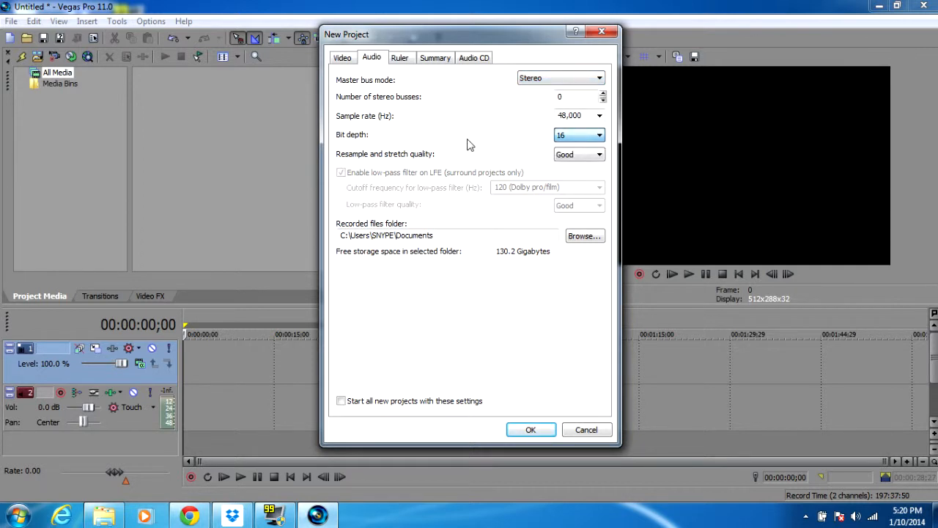
# Step: Try the Best resample and stretch quality for audio, and return it to Good
pyautogui.click(578, 155)
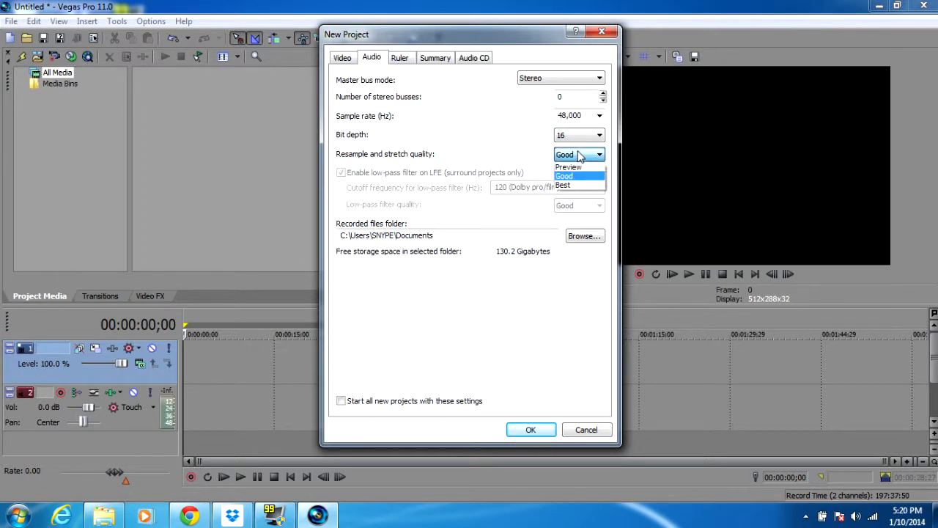
pyautogui.click(575, 185)
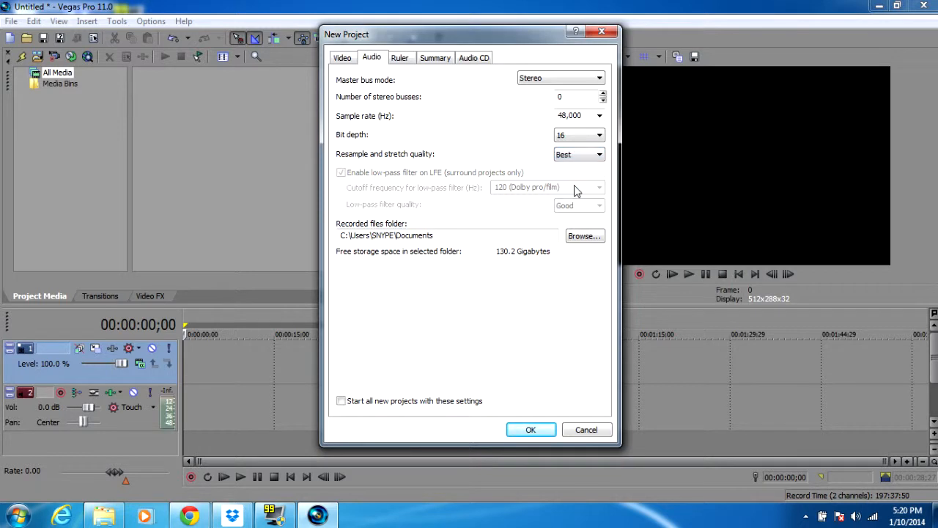
pyautogui.click(564, 156)
pyautogui.click(555, 176)
# Step: Review the new project's ruler, summary and audio CD settings without filling anything in
pyautogui.click(395, 61)
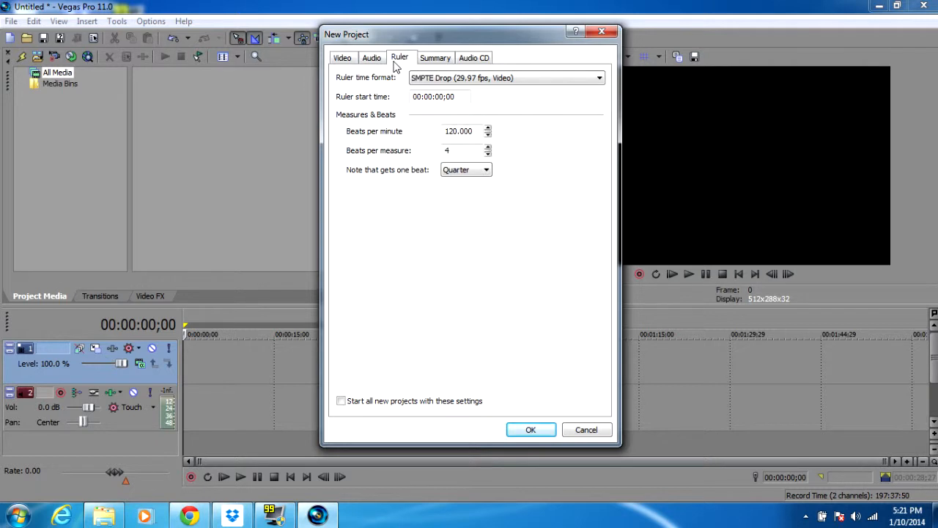
pyautogui.click(411, 79)
pyautogui.click(443, 62)
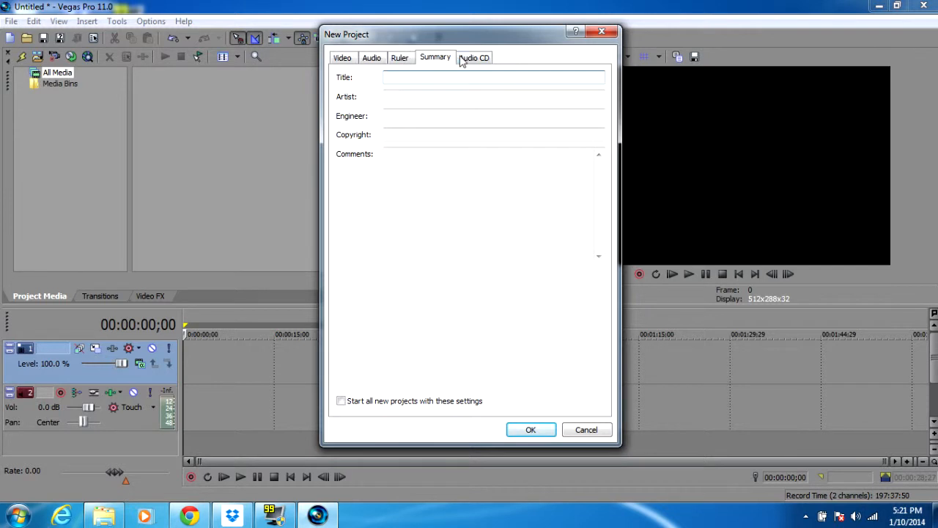
pyautogui.click(388, 77)
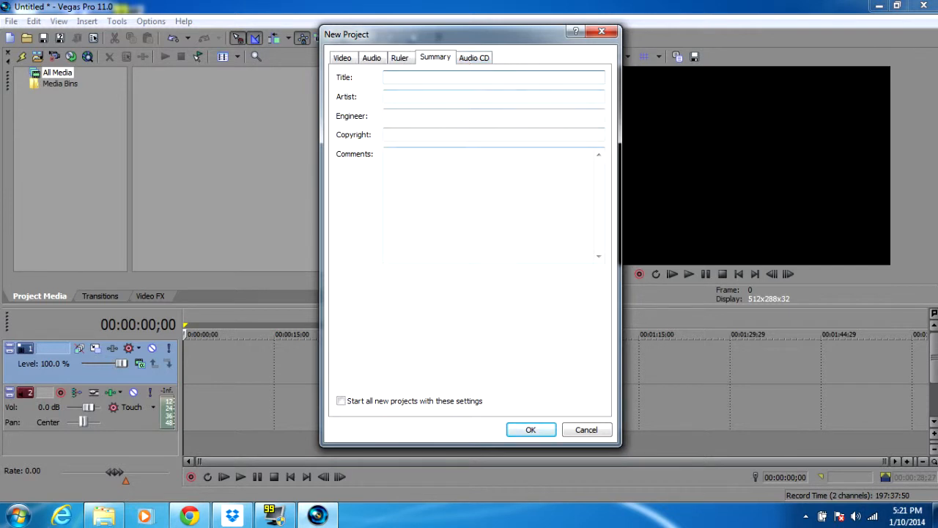
pyautogui.click(480, 62)
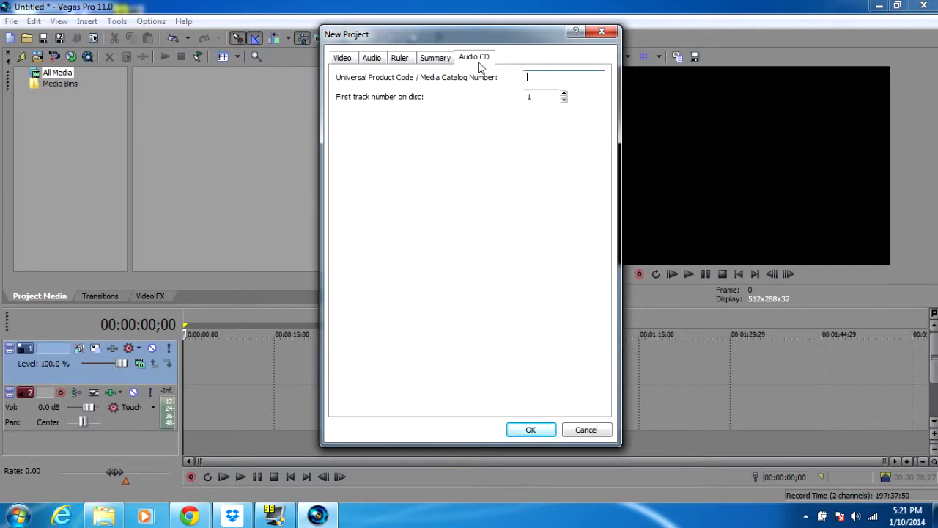
# Step: Create the new project with the HDV 720-30p video settings and check its project properties
pyautogui.click(344, 58)
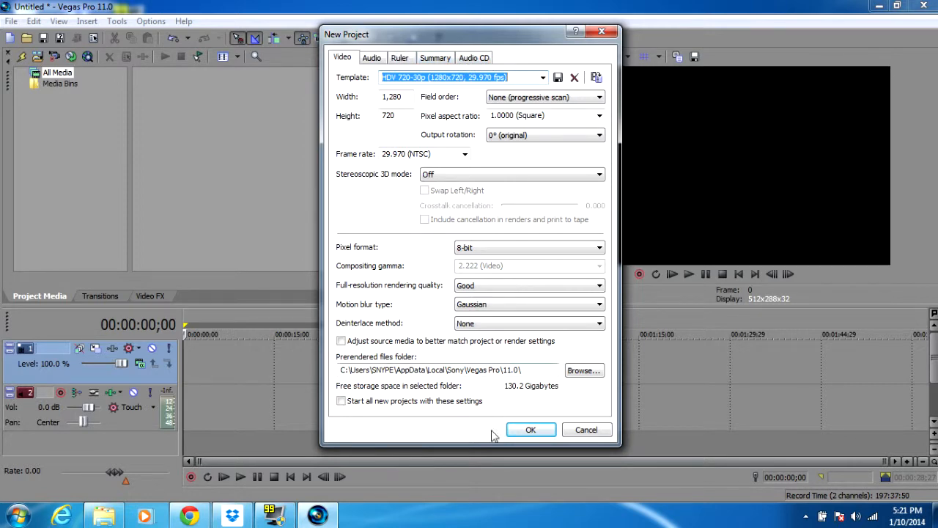
pyautogui.click(530, 430)
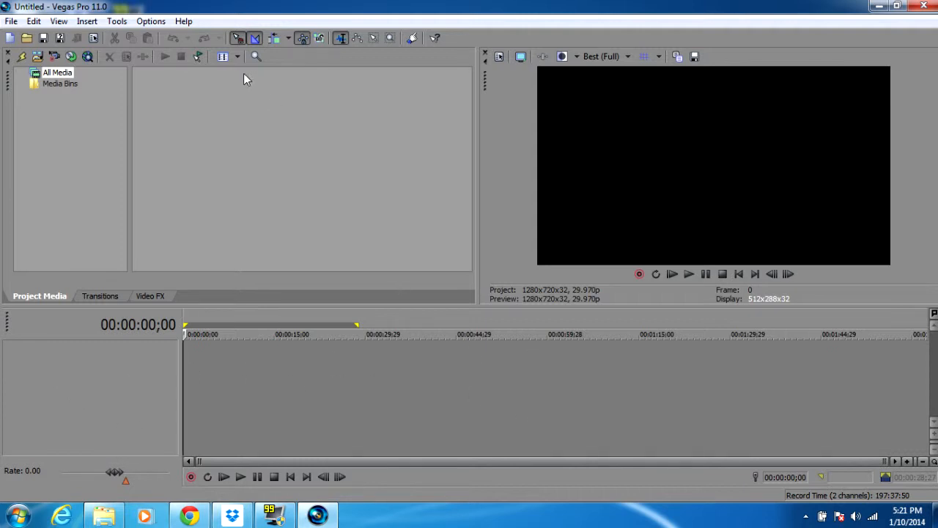
pyautogui.click(94, 38)
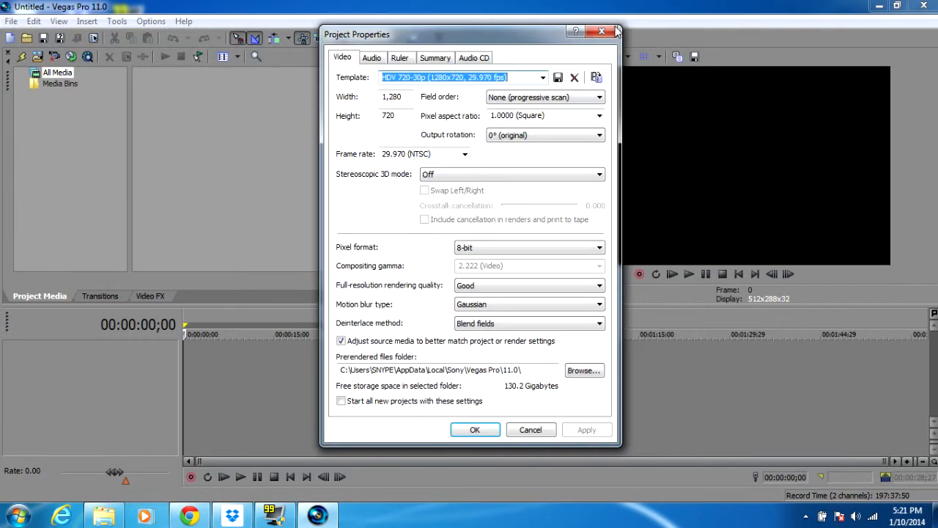
pyautogui.click(615, 30)
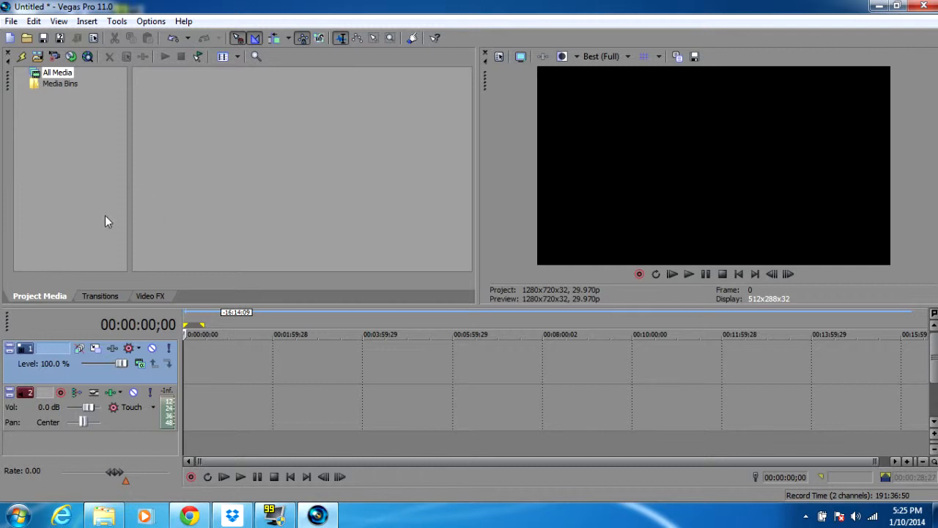
# Step: Try selecting several desktop video files at once, and import only 100_0439.MP4 into the project media
pyautogui.click(37, 59)
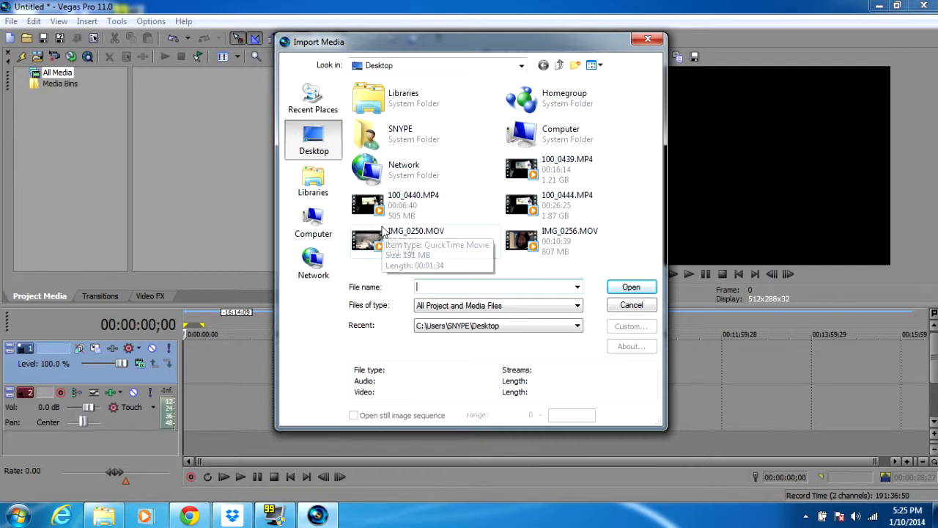
pyautogui.click(546, 167)
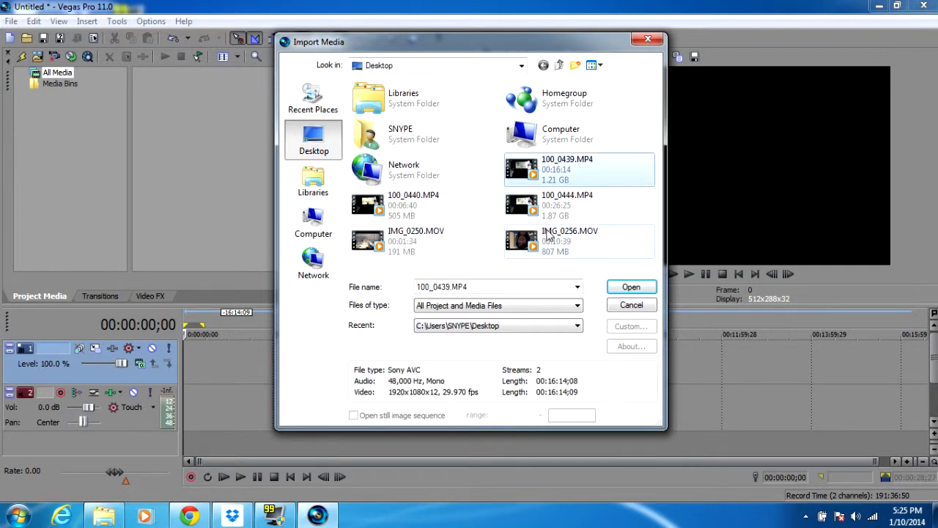
pyautogui.keyDown('ctrl'); pyautogui.click(548, 234); pyautogui.keyUp('ctrl')
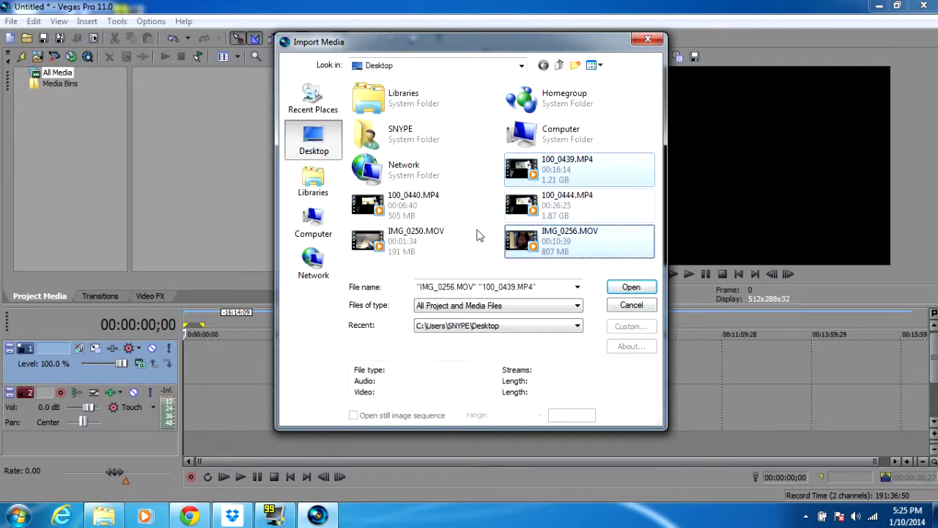
pyautogui.keyDown('ctrl'); pyautogui.click(400, 212); pyautogui.keyUp('ctrl')
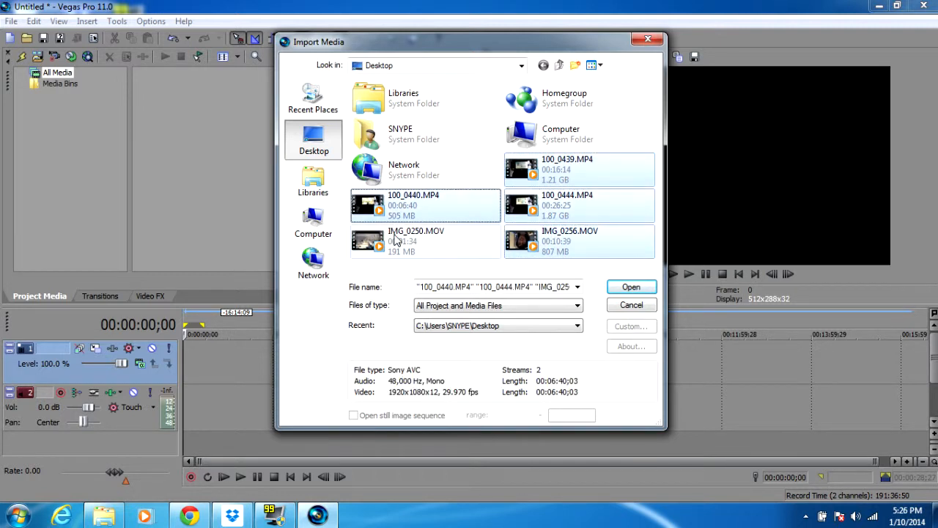
pyautogui.keyDown('ctrl'); pyautogui.click(396, 241); pyautogui.keyUp('ctrl')
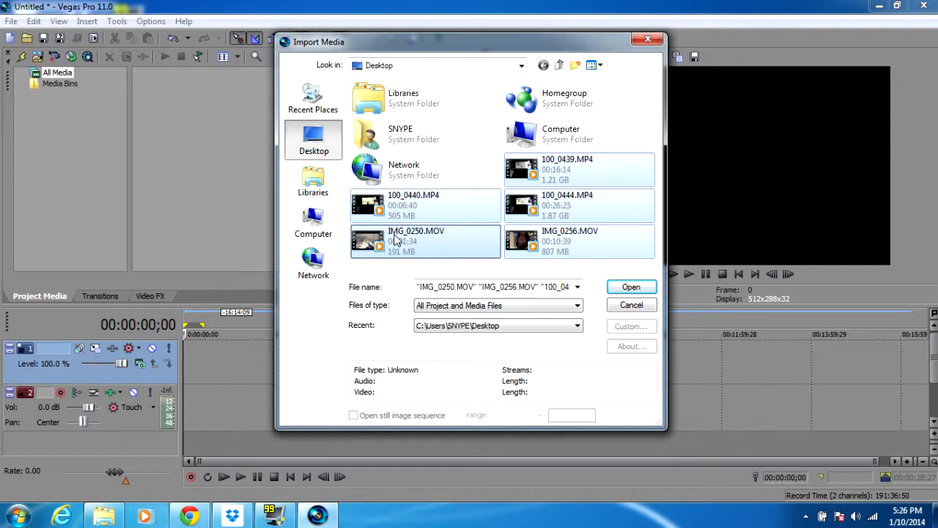
pyautogui.click(557, 170)
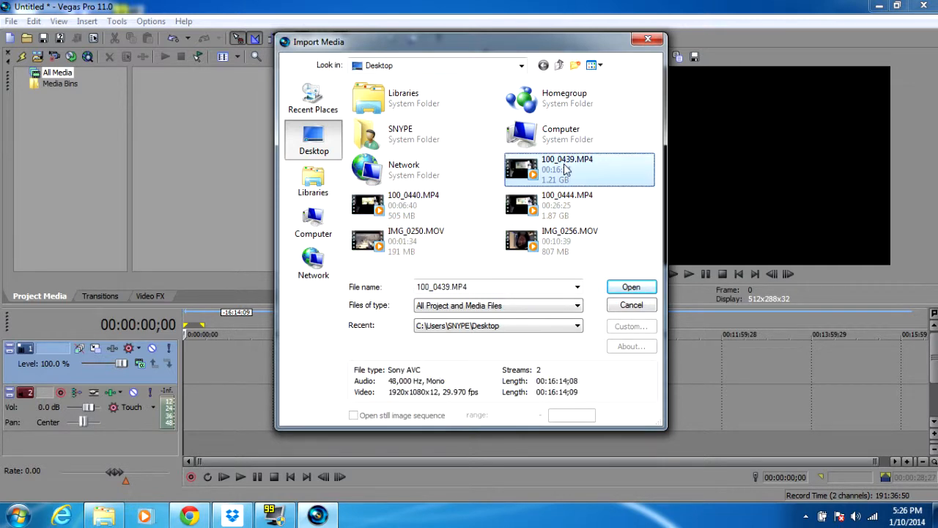
pyautogui.click(634, 288)
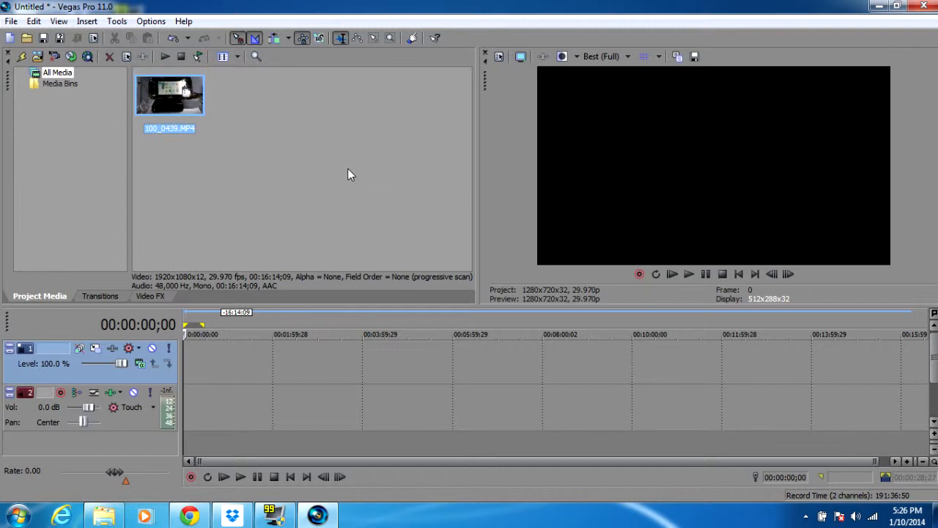
# Step: Review the commands available for the project media area and for media bins, without creating a new bin
pyautogui.rightClick(199, 164)
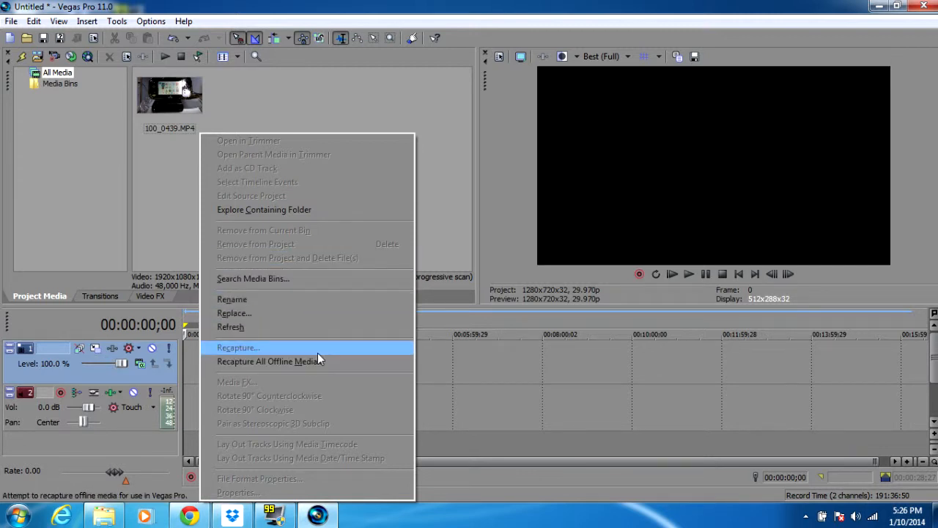
pyautogui.click(419, 101)
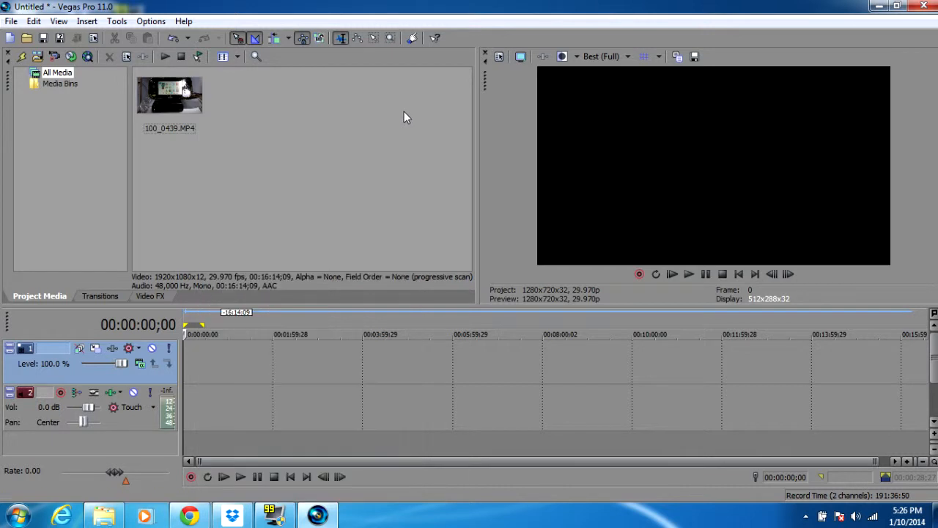
pyautogui.rightClick(271, 167)
pyautogui.rightClick(85, 159)
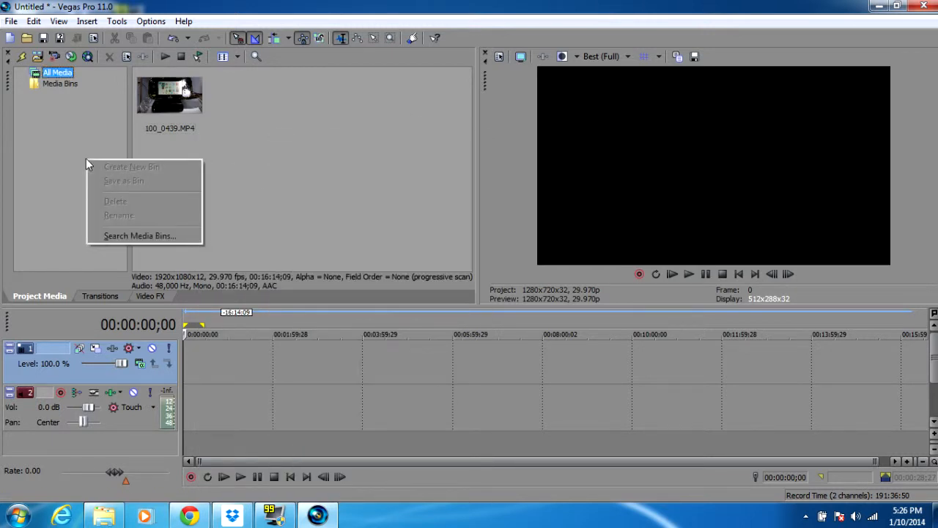
pyautogui.click(38, 83)
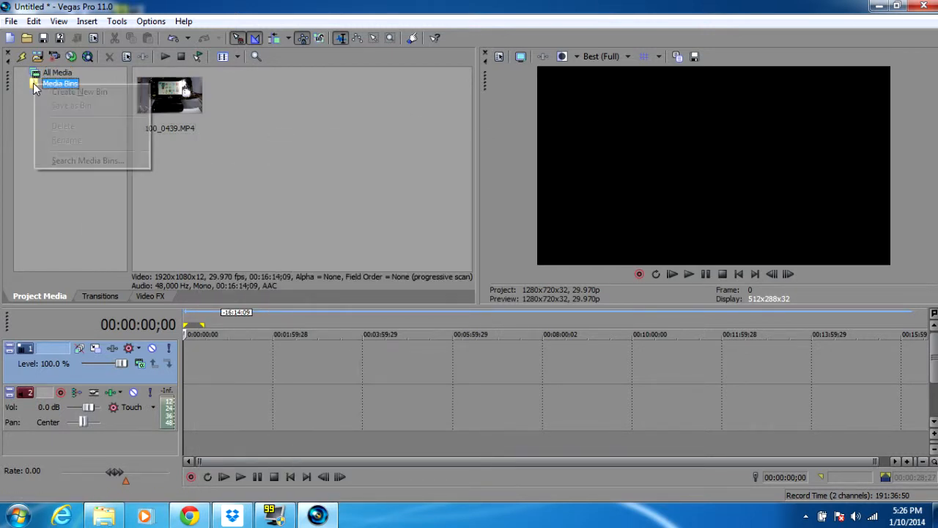
pyautogui.rightClick(33, 83)
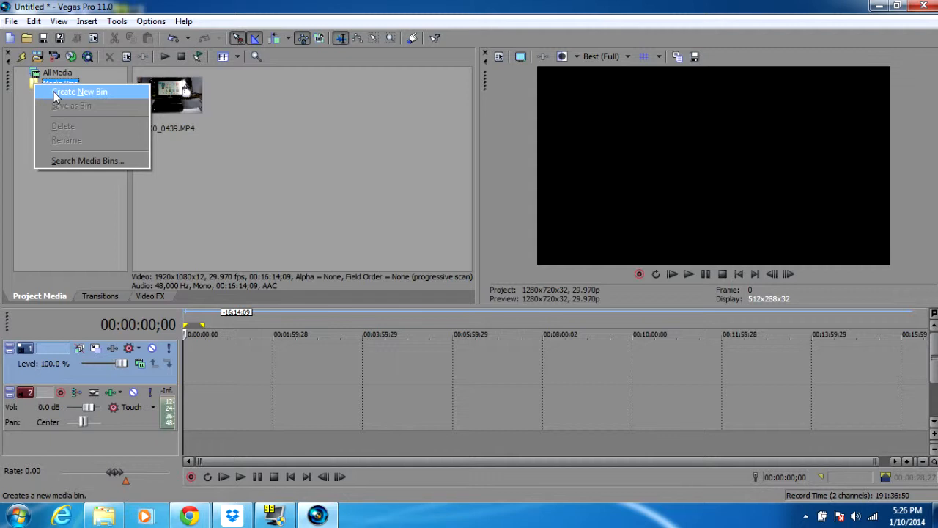
pyautogui.click(27, 107)
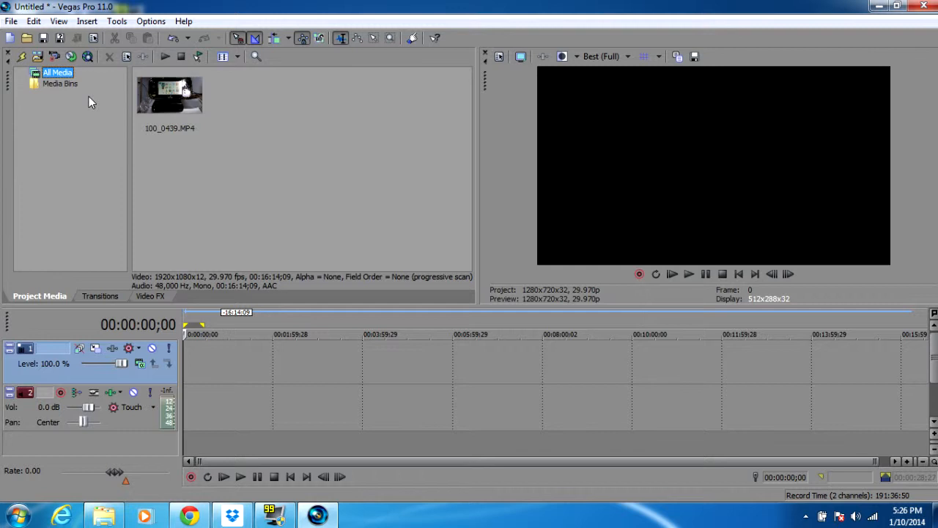
# Step: Place the 100_0439.MP4 clip at the very start of the timeline, with video on track 1 and audio on track 2
pyautogui.click(185, 90)
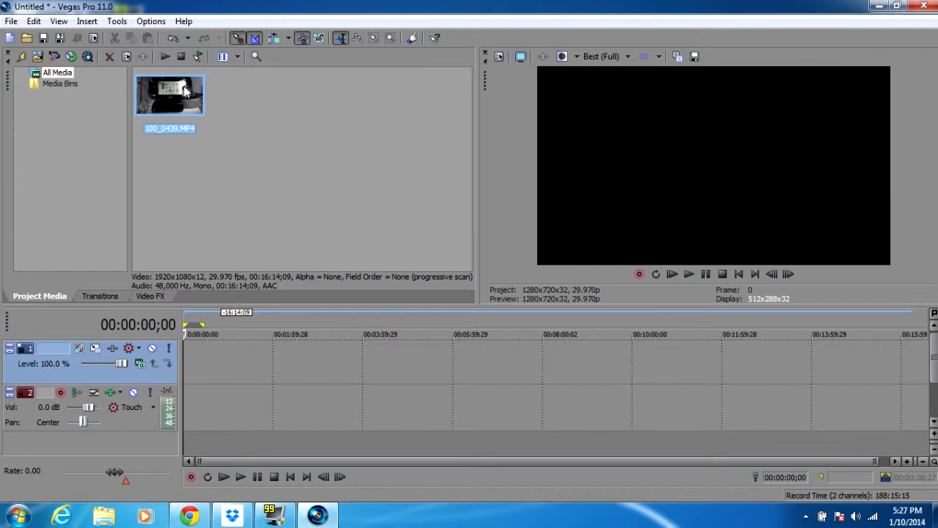
pyautogui.rightClick(185, 90)
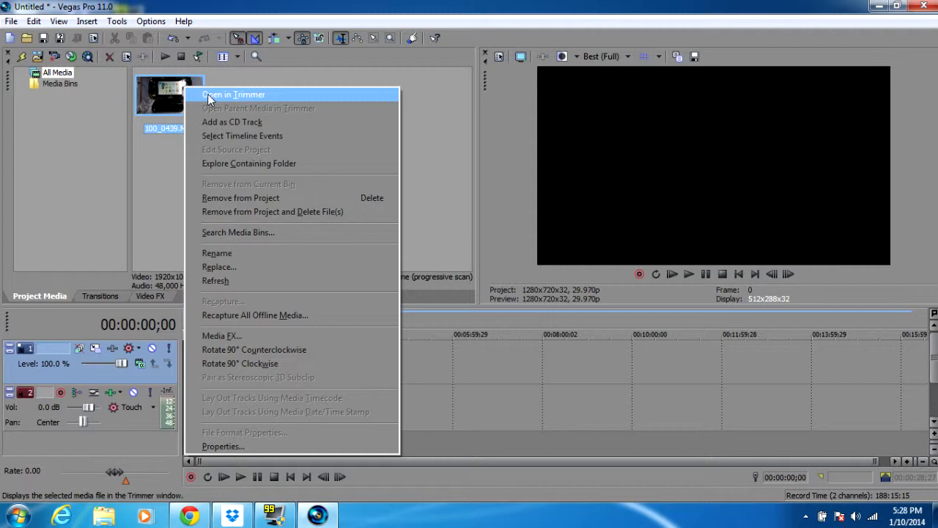
pyautogui.click(158, 170)
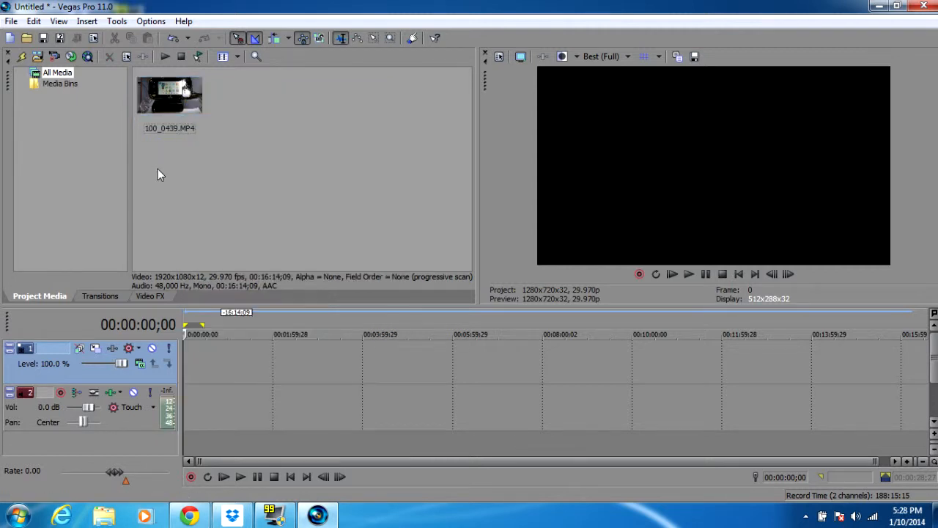
pyautogui.moveTo(167, 92); pyautogui.dragTo(195, 380)
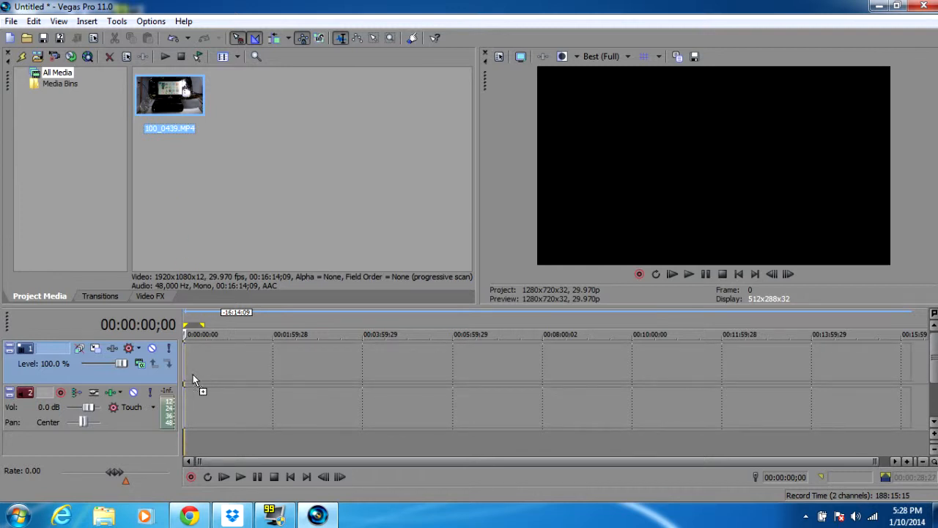
pyautogui.moveTo(195, 380)
pyautogui.mouseDown()
pyautogui.moveTo(199, 188)
pyautogui.moveTo(201, 328)
pyautogui.moveTo(188, 375)
pyautogui.mouseUp()
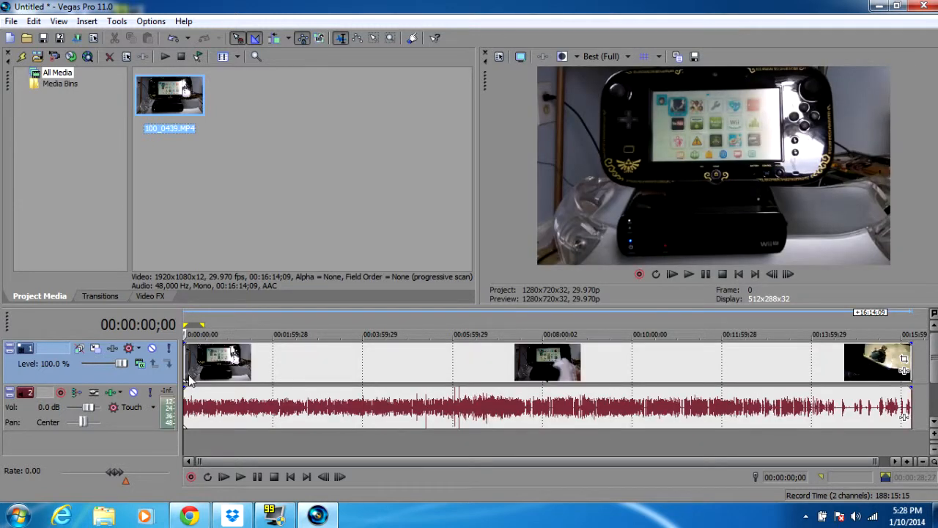
# Step: Try trimming the clip's start to about 00:01:50 and to about 00:08:06, and extend it back towards the timeline's beginning
pyautogui.moveTo(188, 358); pyautogui.dragTo(266, 364)
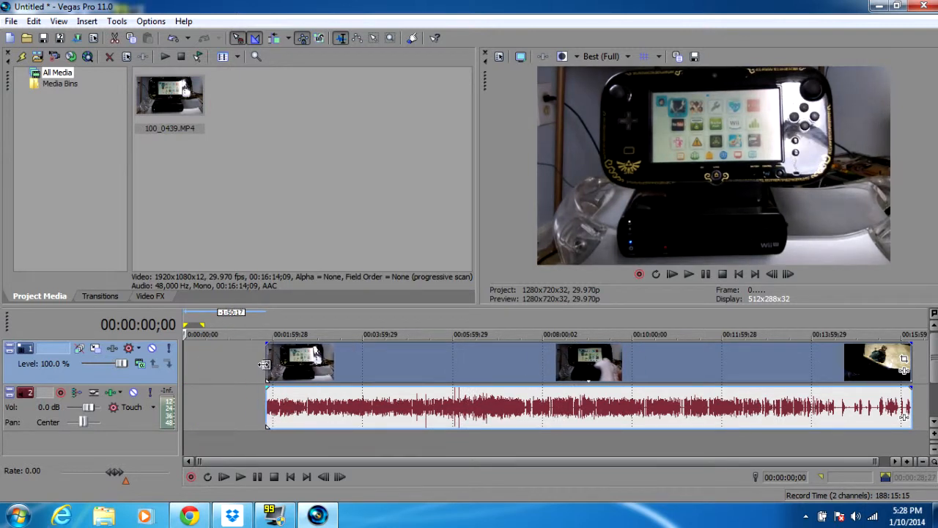
pyautogui.click(225, 362)
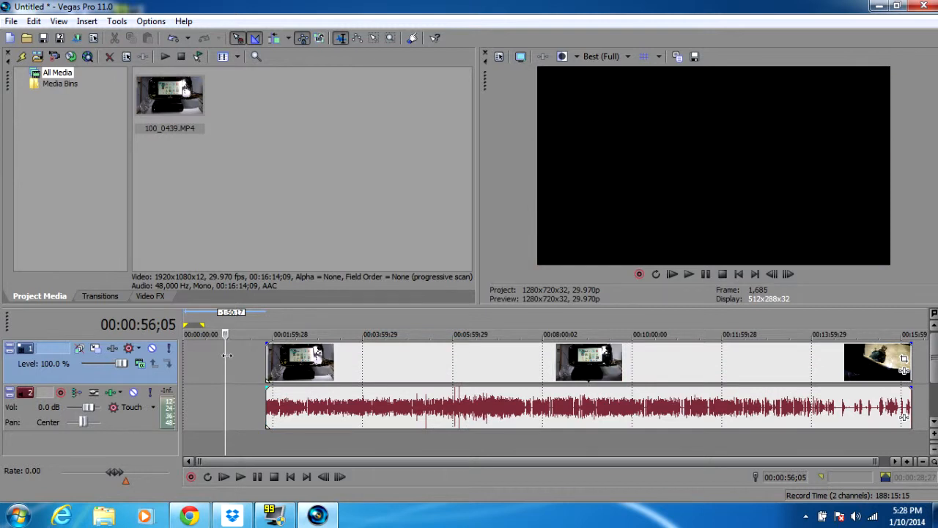
pyautogui.click(275, 359)
pyautogui.click(266, 357)
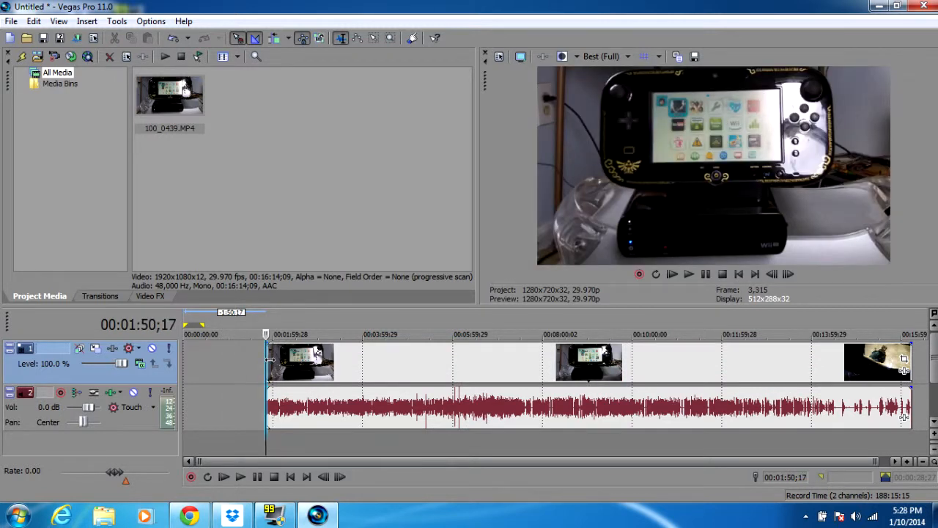
pyautogui.click(232, 358)
pyautogui.moveTo(267, 359); pyautogui.dragTo(548, 362)
pyautogui.click(548, 362)
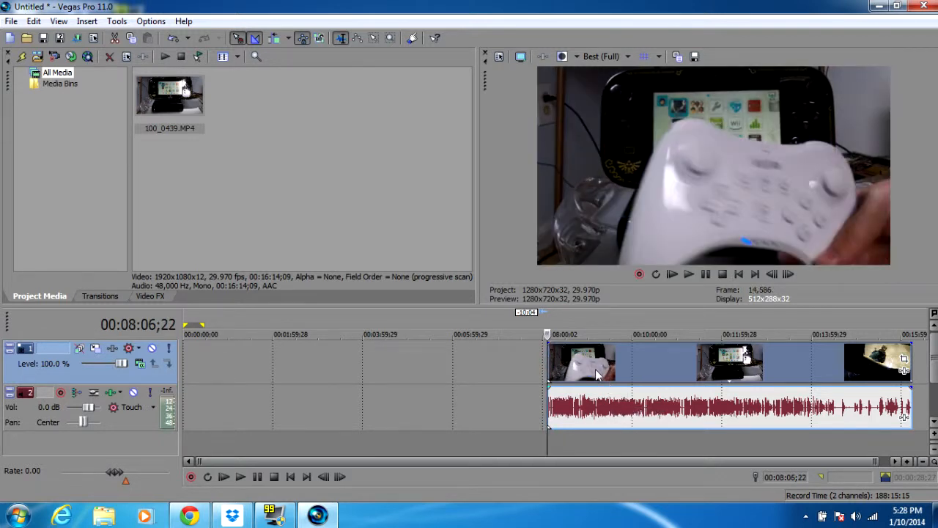
pyautogui.moveTo(547, 354); pyautogui.dragTo(184, 355)
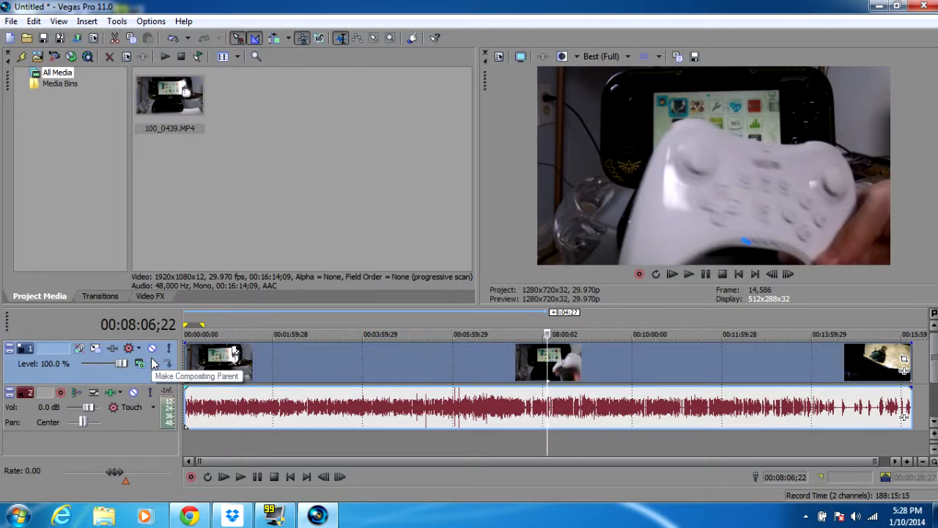
# Step: Try trimming the clip's start to about 00:04:17, and extend it back to the beginning of the timeline
pyautogui.moveTo(185, 352); pyautogui.dragTo(378, 349)
pyautogui.click(377, 359)
pyautogui.scroll(2, 376, 359)
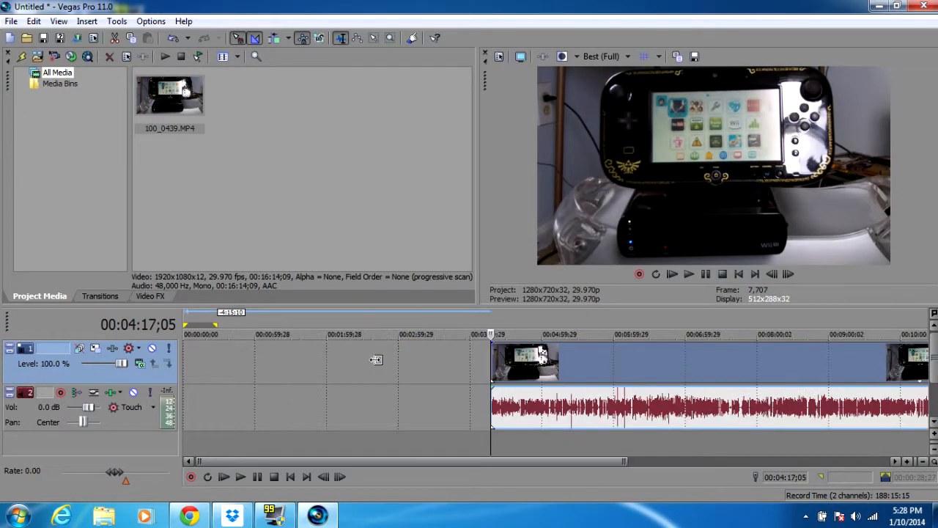
pyautogui.scroll(4, 376, 359)
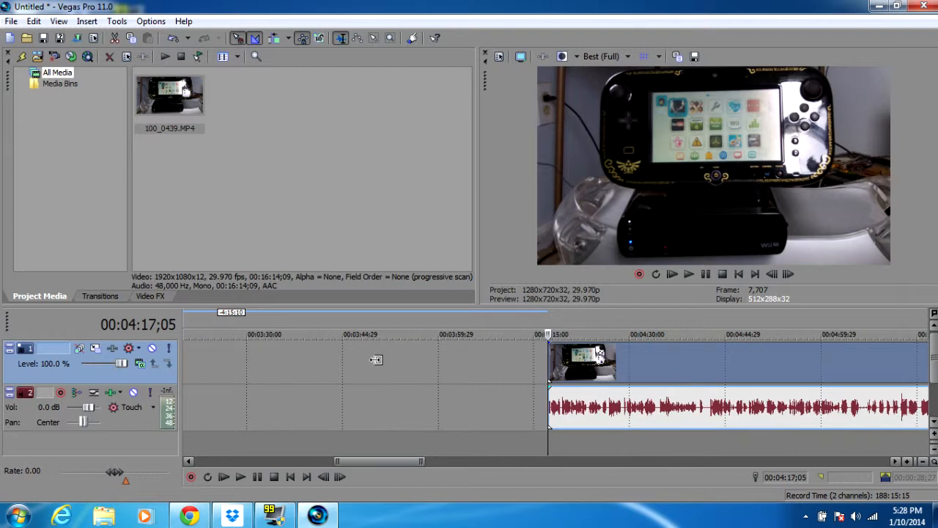
pyautogui.scroll(1, 376, 359)
pyautogui.scroll(-4, 376, 359)
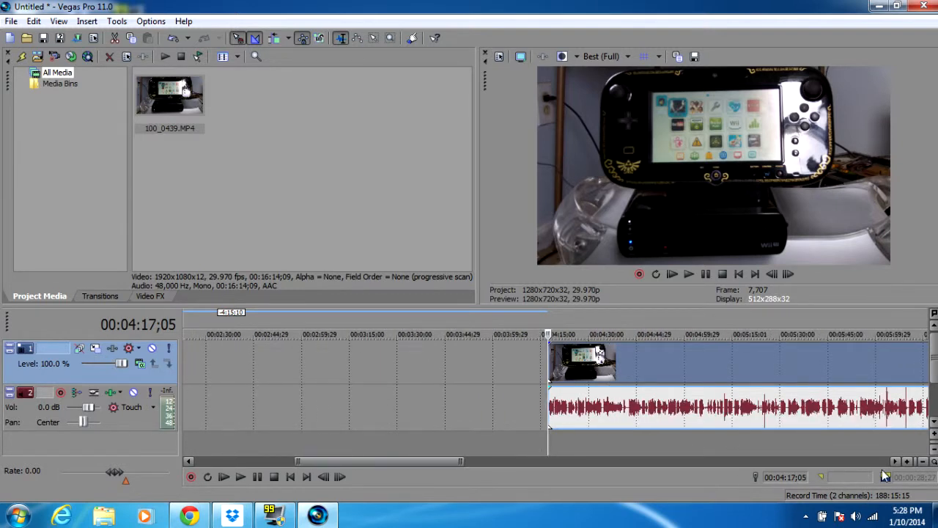
pyautogui.click(923, 462)
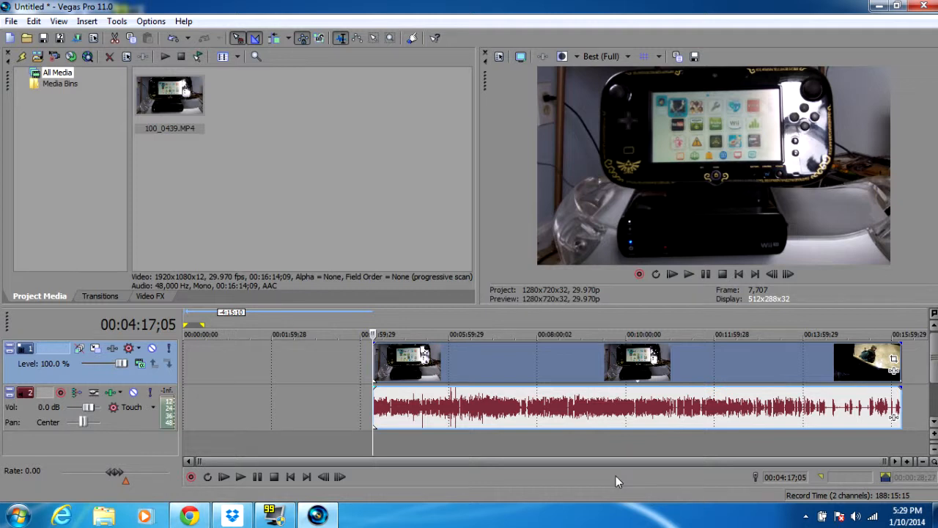
pyautogui.moveTo(374, 359); pyautogui.dragTo(184, 358)
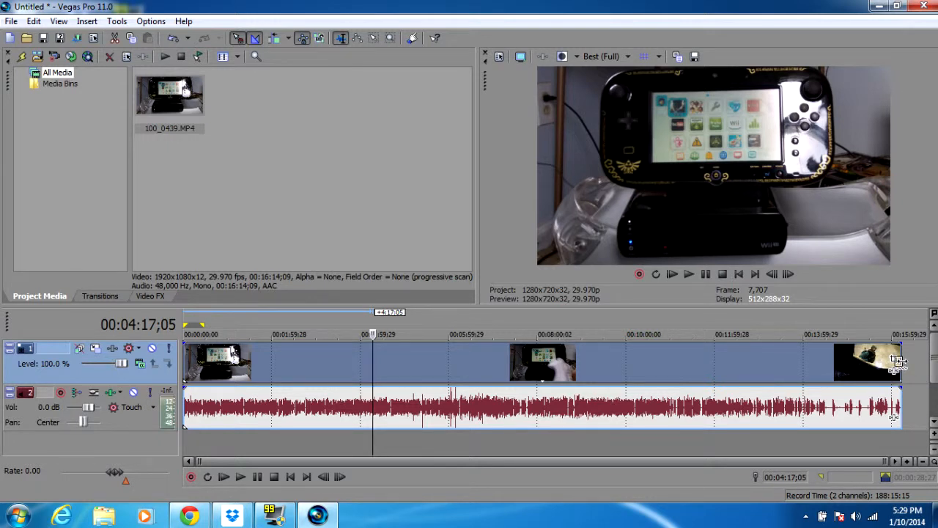
# Step: Speed up the clip by compressing its end about 3 min 39 s earlier, and preview the playback
pyautogui.moveTo(898, 360); pyautogui.dragTo(737, 369)
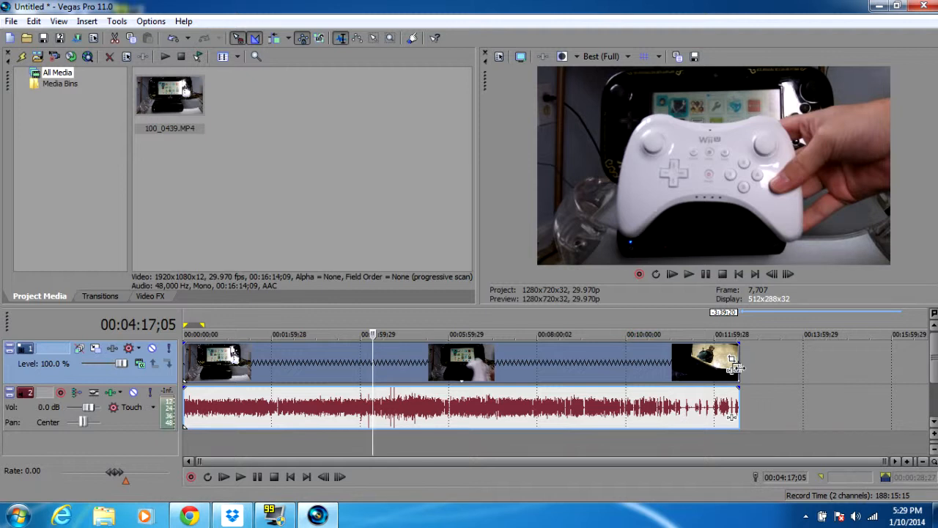
pyautogui.press('space')
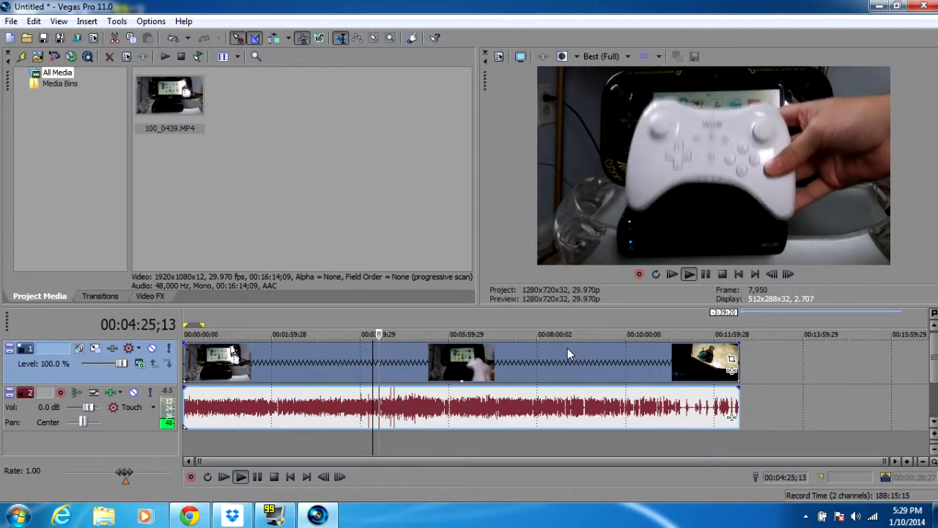
pyautogui.press('space')
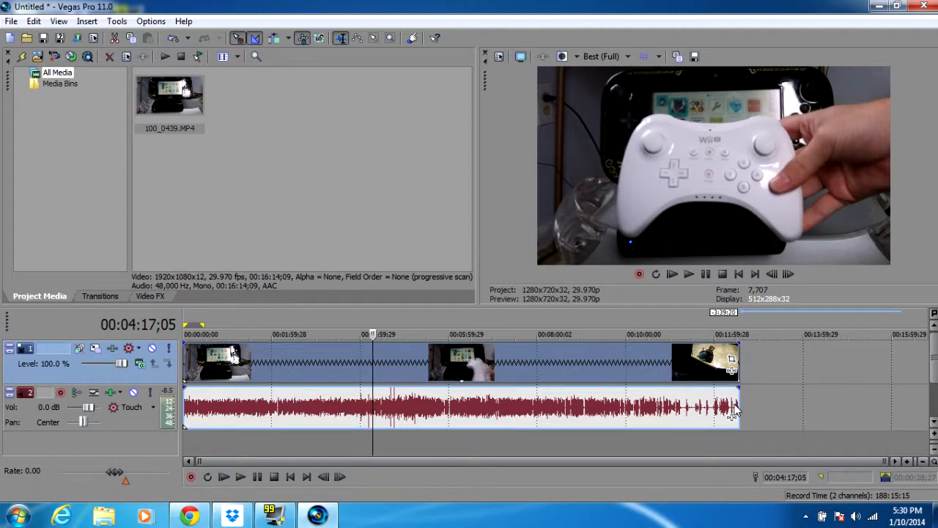
# Step: Compress the clip's end by about another 7 min 57 s, and preview the faster playback from about 00:02:25
pyautogui.moveTo(735, 364); pyautogui.dragTo(379, 360)
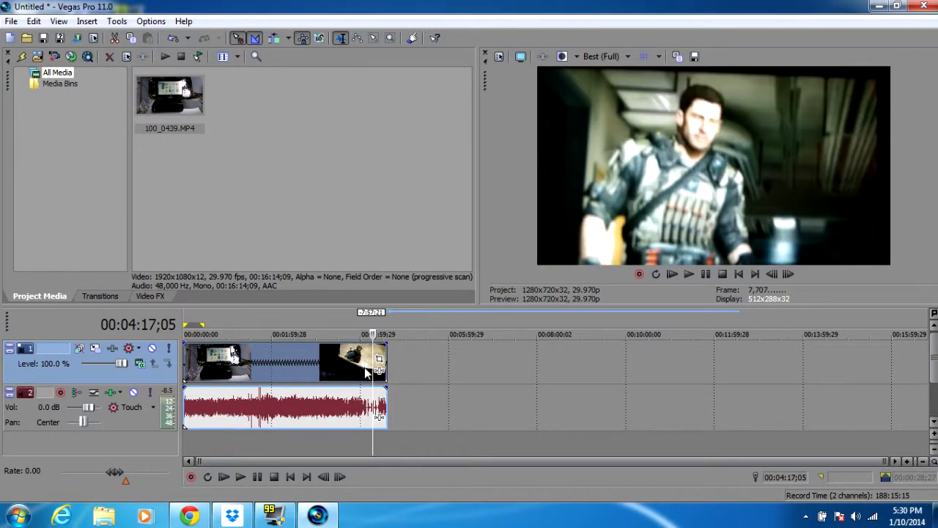
pyautogui.click(291, 370)
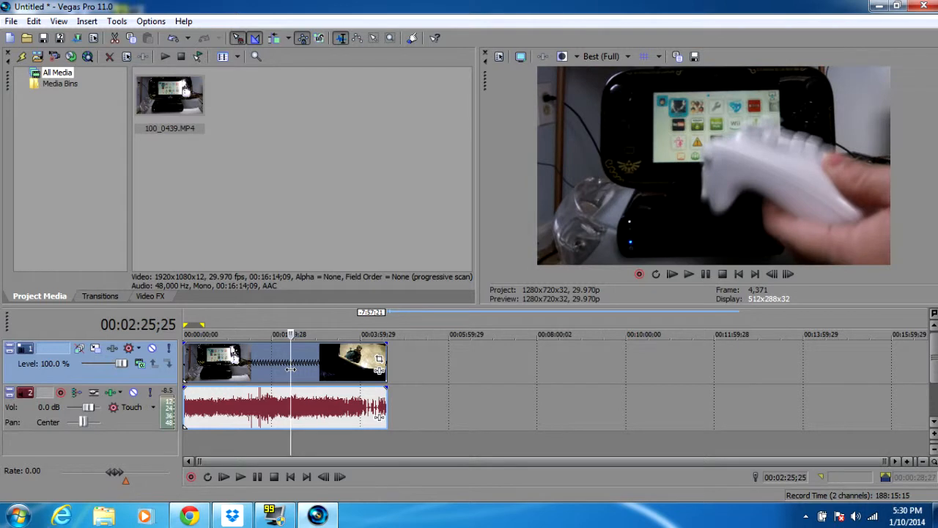
pyautogui.press('space')
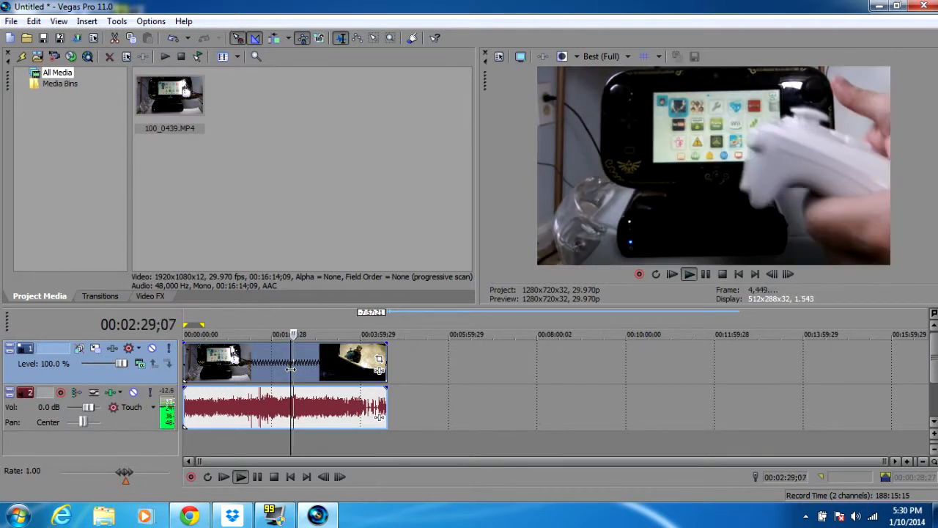
pyautogui.press('space')
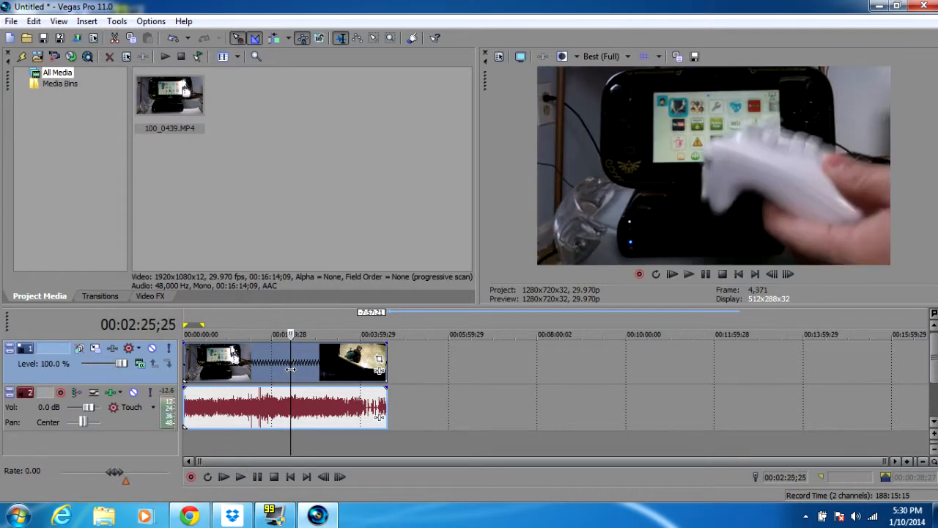
# Step: Undo both speed-up stretches of the clip
pyautogui.click(36, 22)
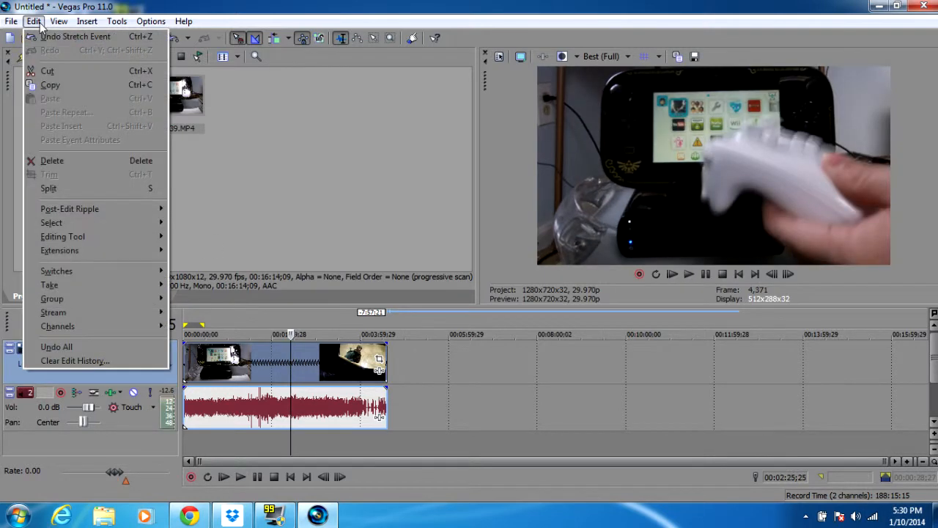
pyautogui.click(42, 35)
pyautogui.click(34, 21)
pyautogui.click(43, 35)
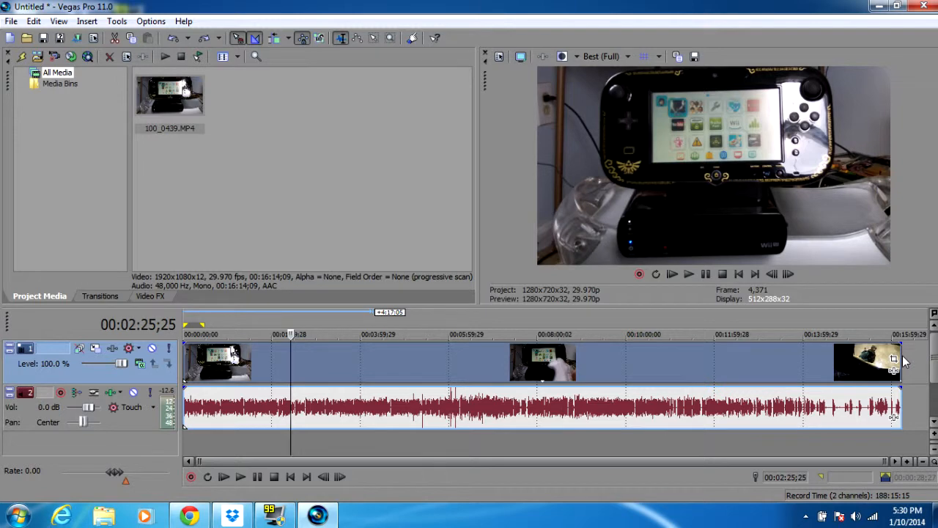
# Step: Try slowing the clip by stretching its end about 8 min 38 s longer, preview it from about 00:18:09, and undo the stretch
pyautogui.moveTo(900, 357); pyautogui.dragTo(921, 359)
pyautogui.click(629, 351)
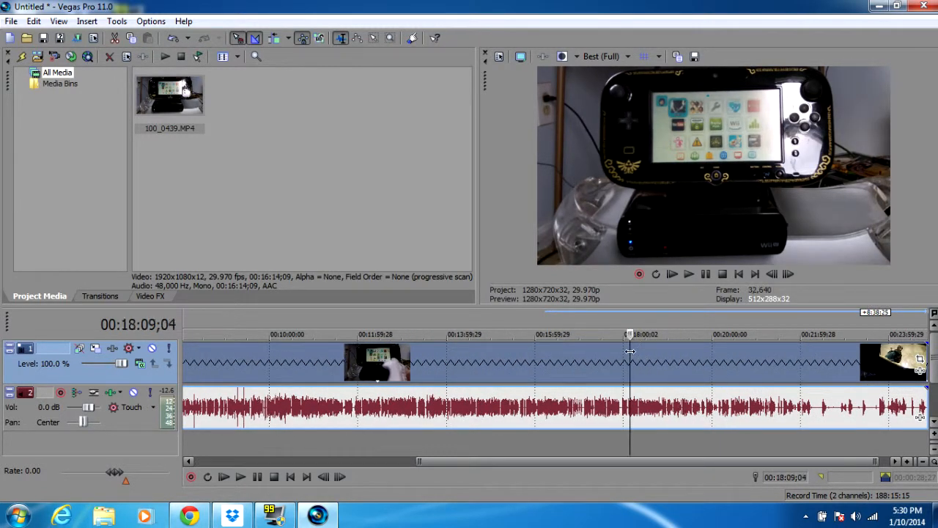
pyautogui.press('space')
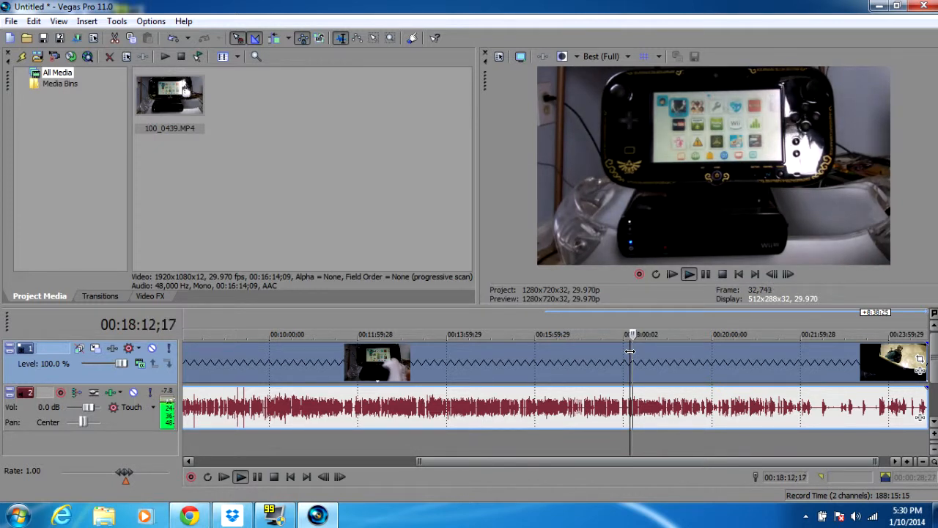
pyautogui.press('space')
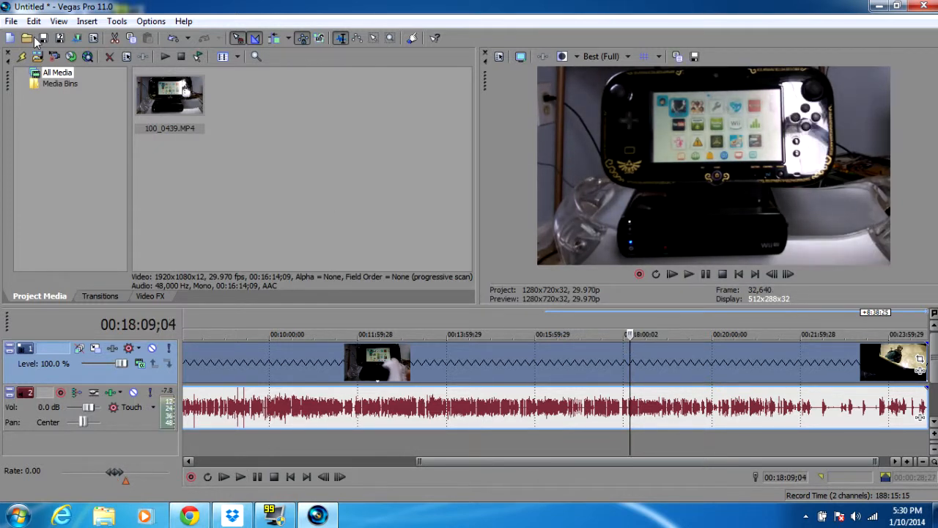
pyautogui.click(34, 21)
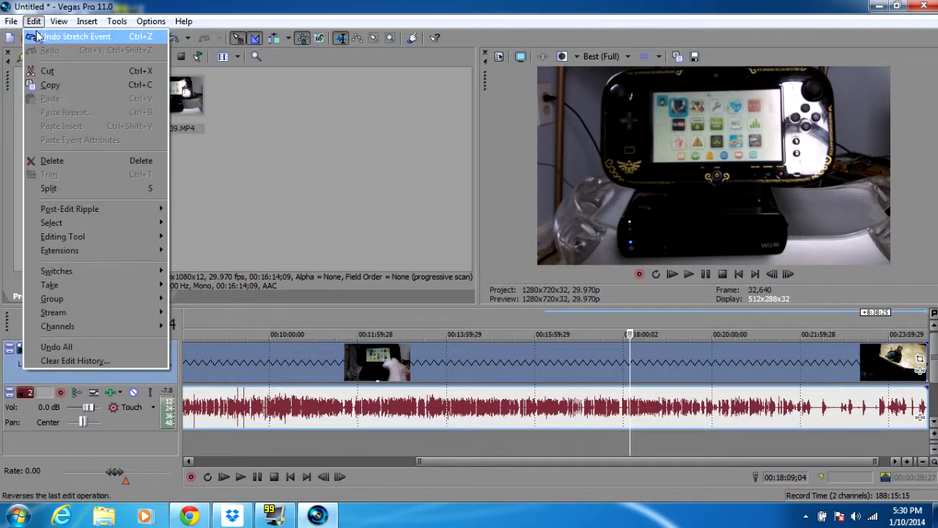
pyautogui.click(41, 37)
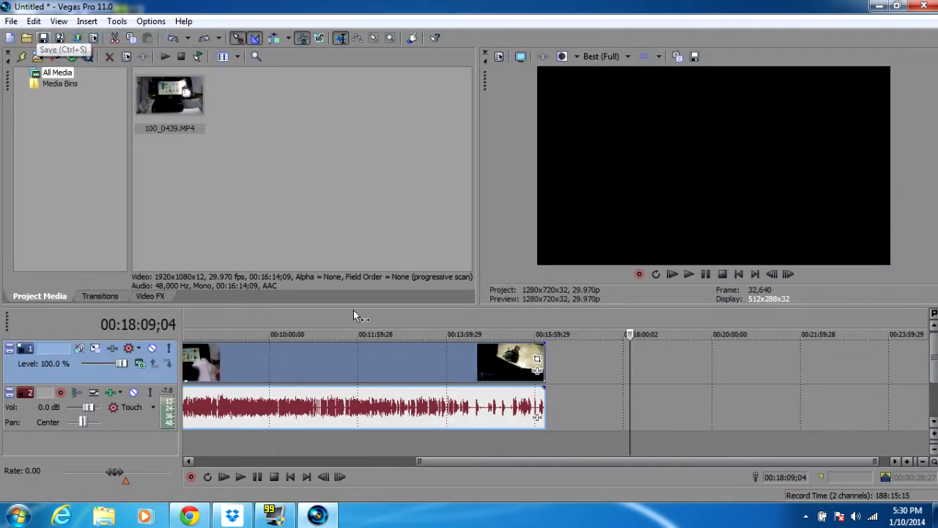
# Step: Open the properties of the video clip on the timeline and set its resampling to Disable resample
pyautogui.moveTo(525, 463); pyautogui.dragTo(285, 446)
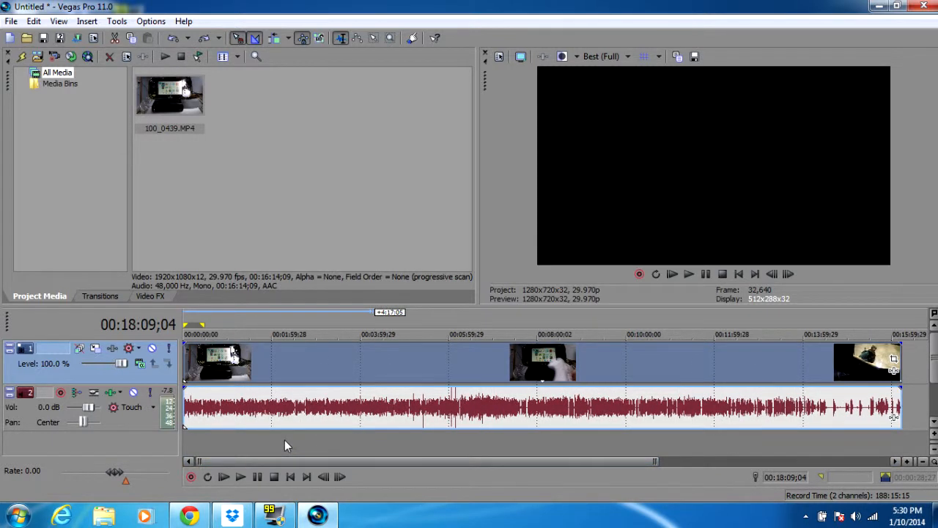
pyautogui.click(324, 357)
pyautogui.rightClick(338, 357)
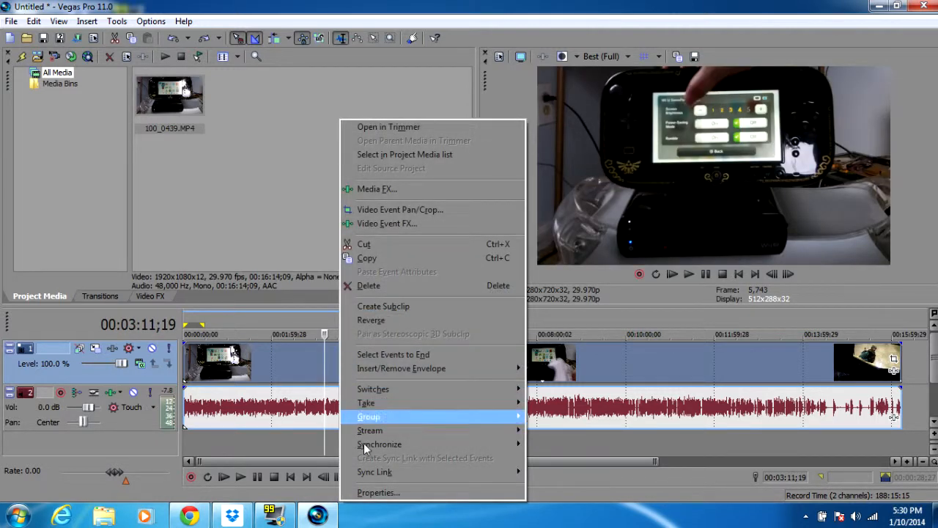
pyautogui.click(378, 492)
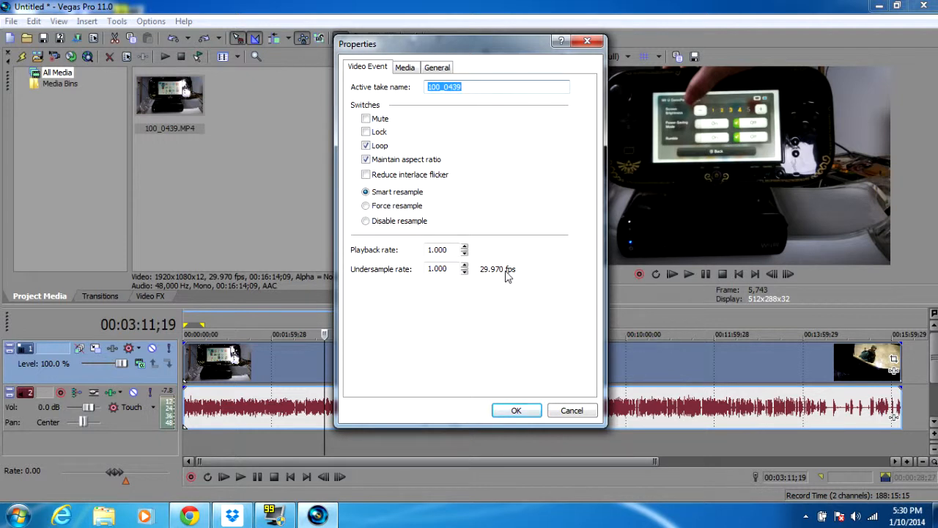
pyautogui.click(372, 193)
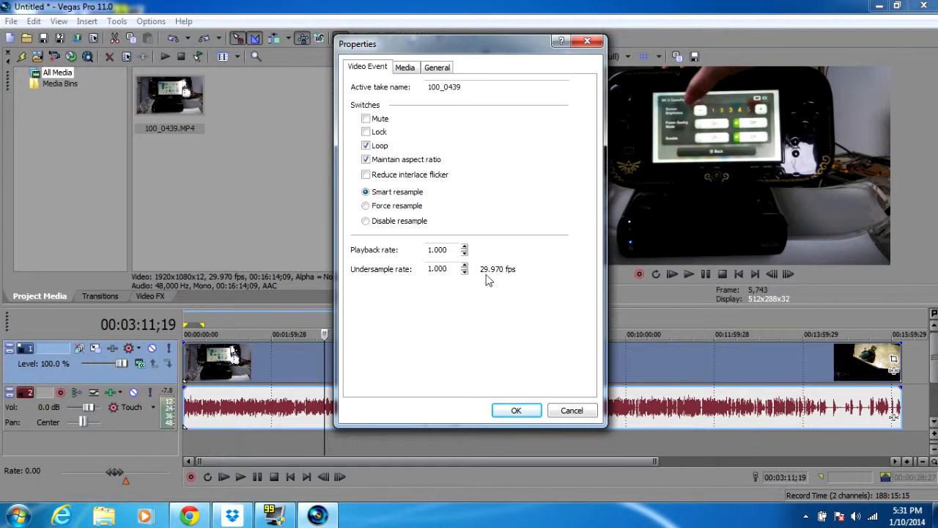
pyautogui.click(404, 223)
pyautogui.click(463, 269)
pyautogui.click(463, 272)
pyautogui.click(463, 272)
pyautogui.click(365, 192)
# Step: Try the Upper field first field order in the clip's media properties, restore None (progressive scan), and review the rotation choices
pyautogui.click(405, 67)
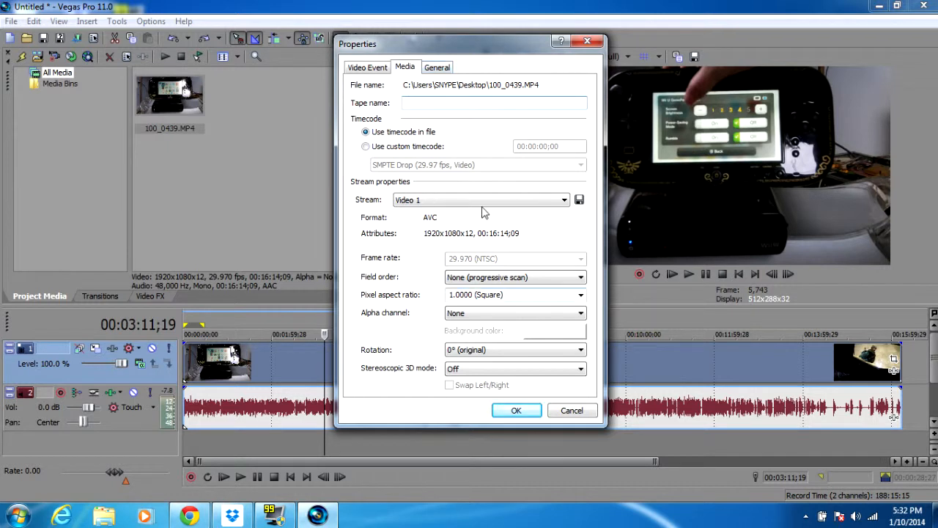
pyautogui.click(482, 202)
pyautogui.click(482, 212)
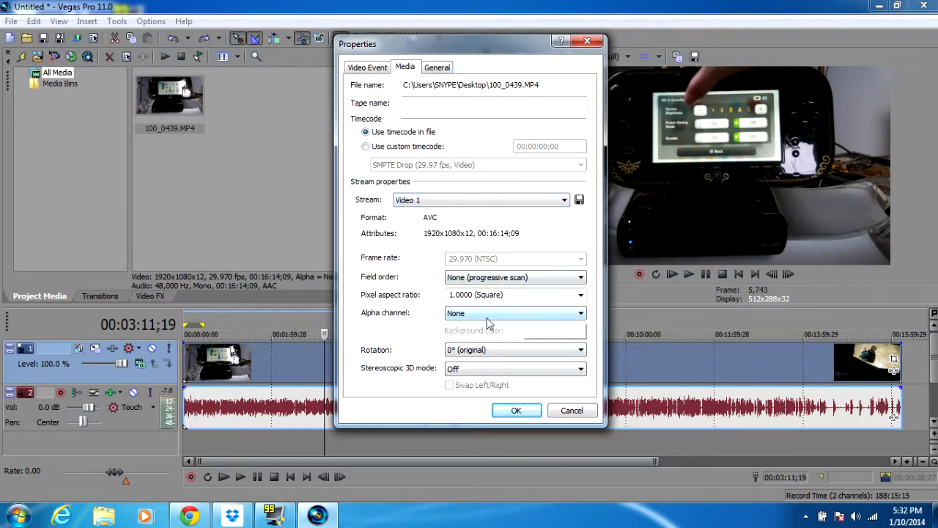
pyautogui.click(493, 279)
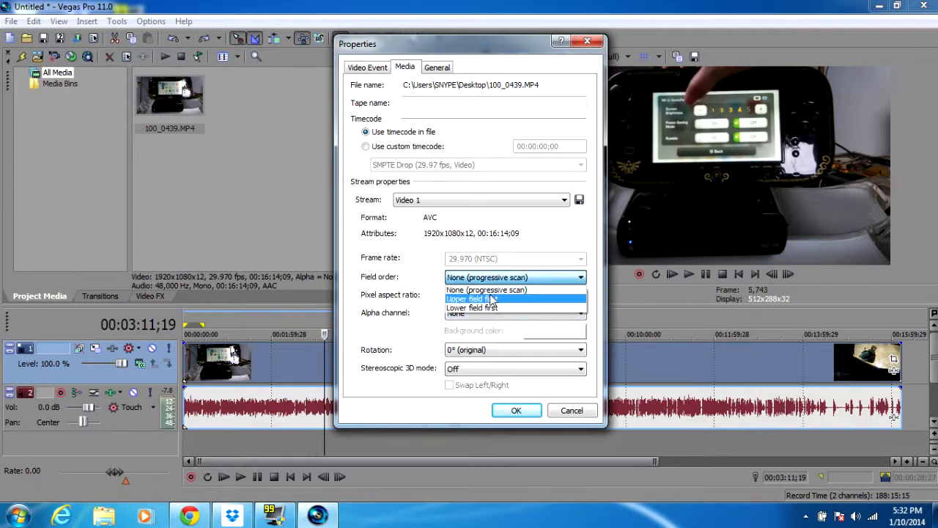
pyautogui.click(493, 299)
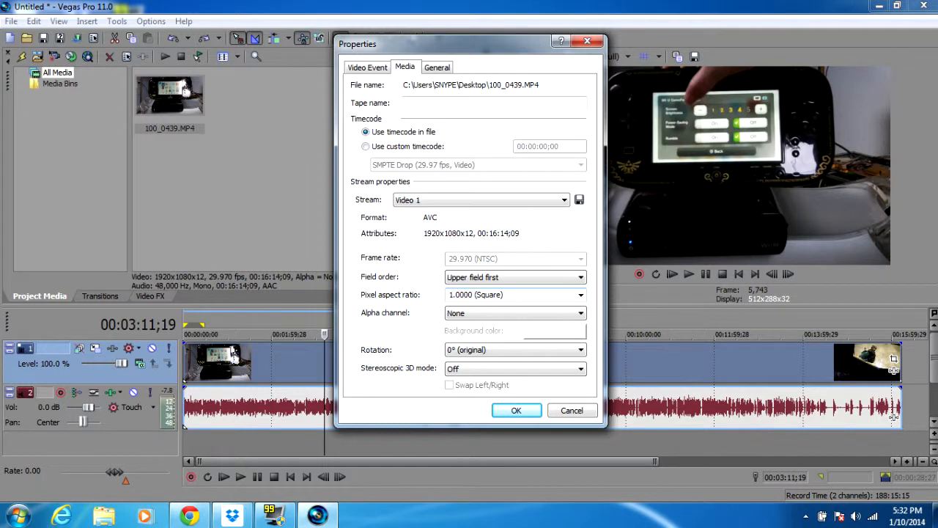
pyautogui.click(492, 279)
pyautogui.click(493, 288)
pyautogui.click(477, 352)
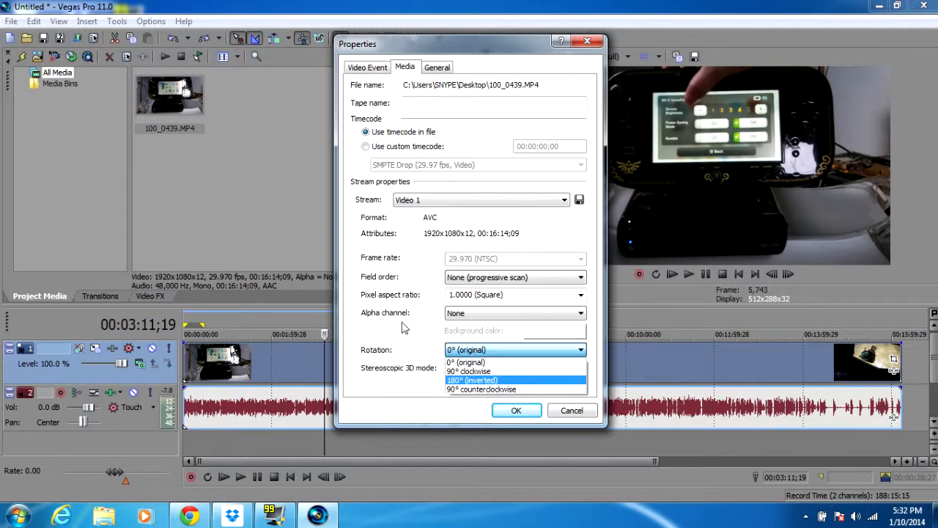
pyautogui.click(412, 349)
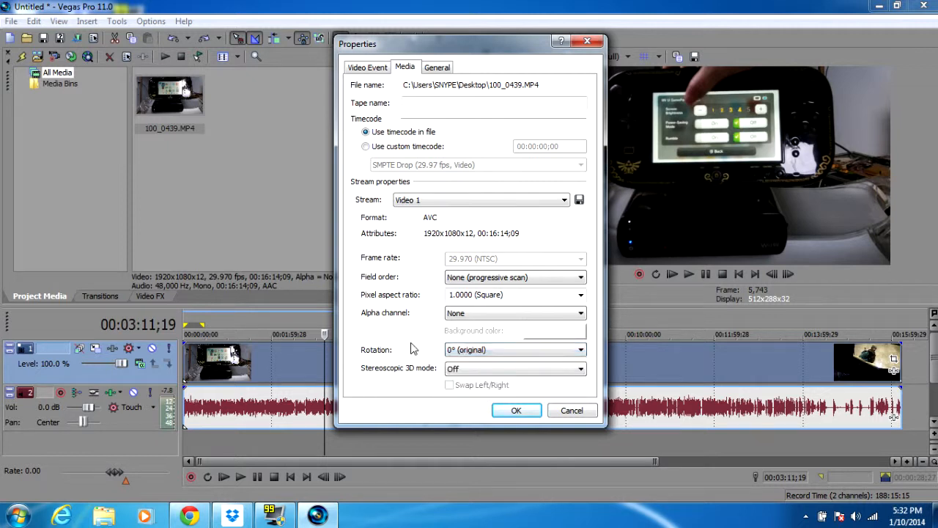
# Step: Review the clip's general properties and apply the video event's property changes
pyautogui.click(443, 70)
pyautogui.click(405, 67)
pyautogui.click(369, 69)
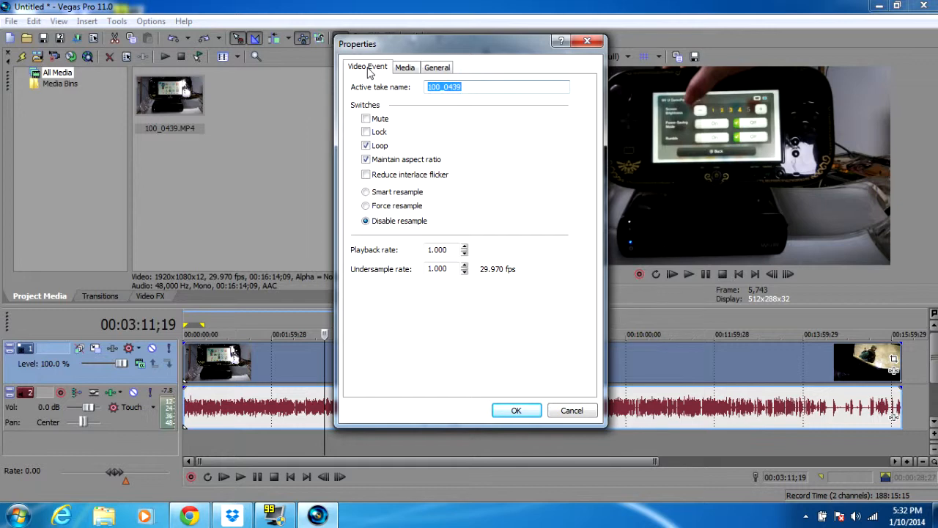
pyautogui.click(516, 412)
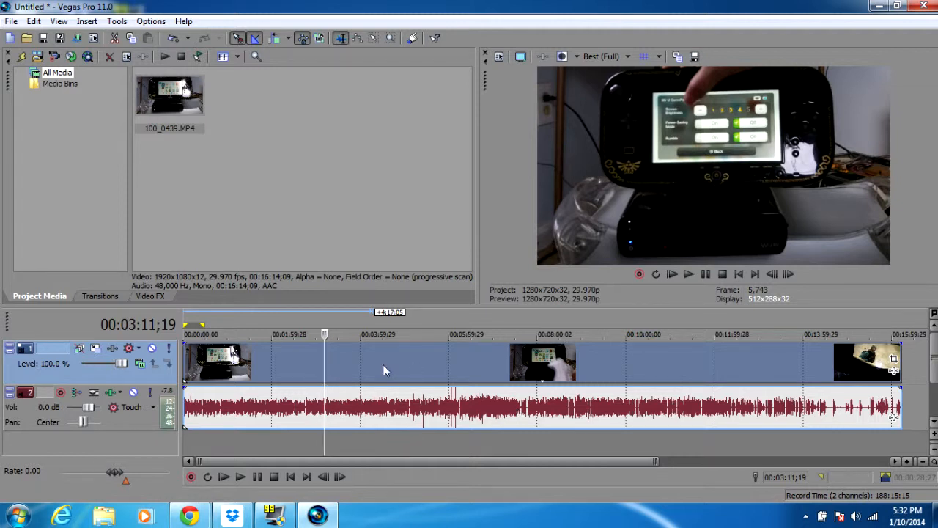
# Step: Place a second copy of 100_0439.MP4 on the timeline directly after the first clip
pyautogui.moveTo(322, 363); pyautogui.dragTo(340, 370)
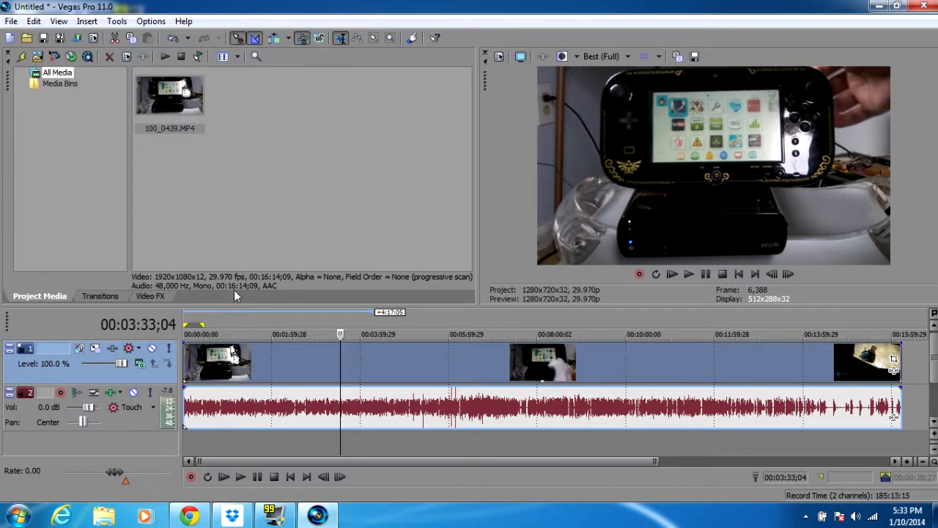
pyautogui.moveTo(179, 95); pyautogui.dragTo(913, 374)
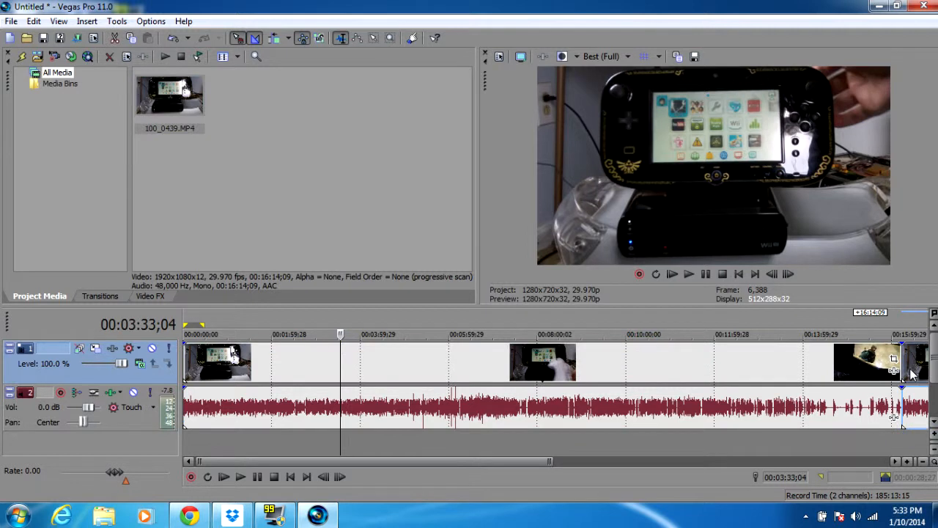
pyautogui.click(911, 371)
pyautogui.hotkey('ctrl', 'Home')
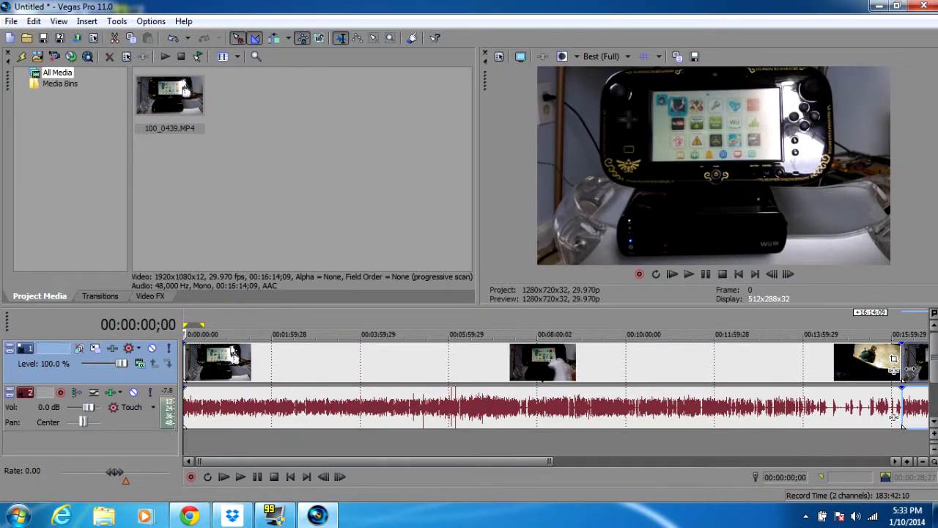
pyautogui.click(911, 370)
pyautogui.moveTo(910, 370); pyautogui.dragTo(180, 381)
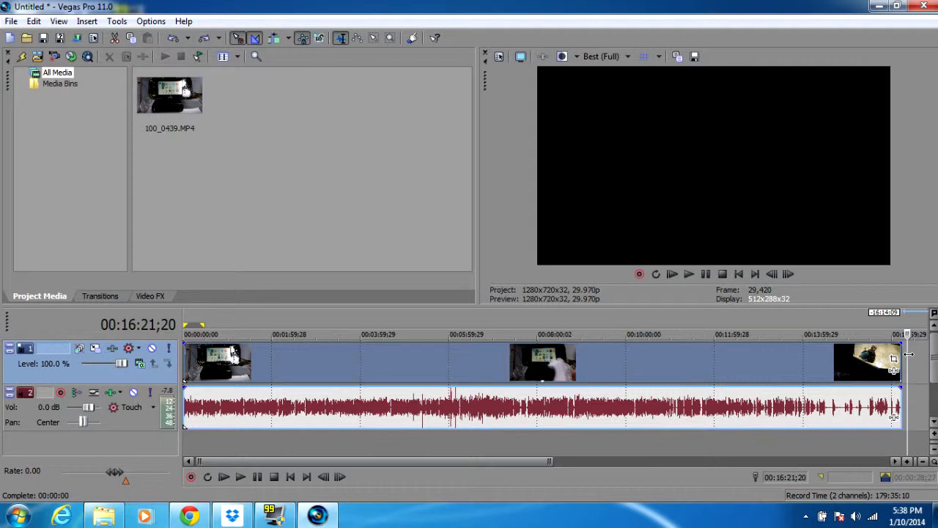
# Step: Split the clip's video and audio at 00:03:37;24
pyautogui.moveTo(907, 354); pyautogui.dragTo(346, 370)
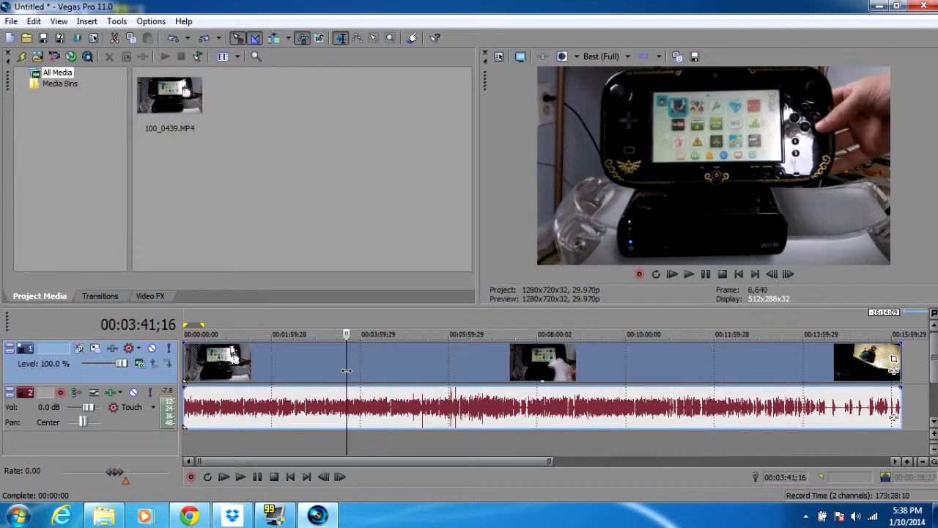
pyautogui.moveTo(346, 370); pyautogui.dragTo(344, 370)
pyautogui.scroll(5, 346, 371)
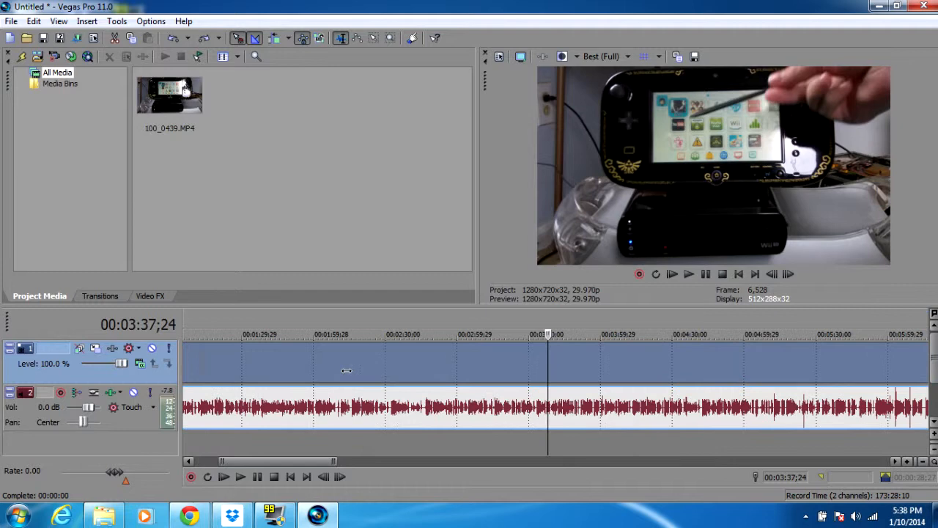
pyautogui.scroll(-10, 346, 371)
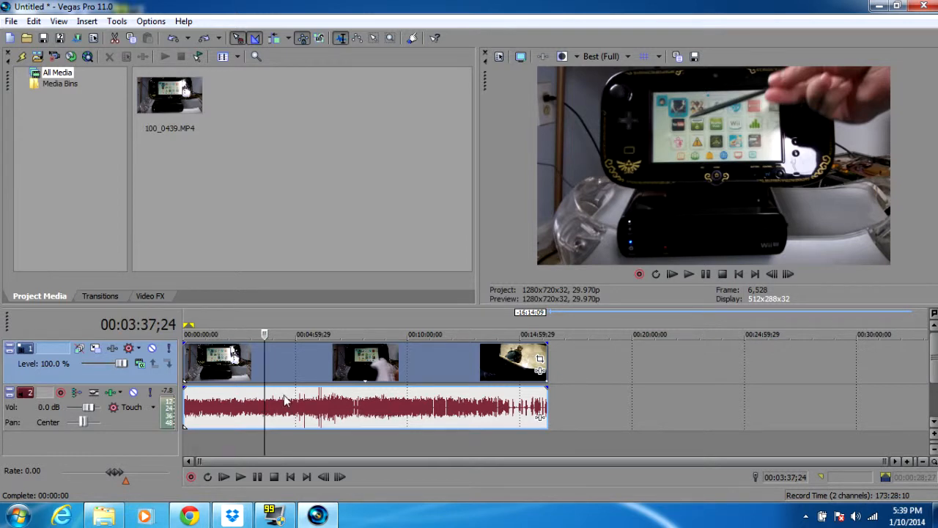
pyautogui.press('s')
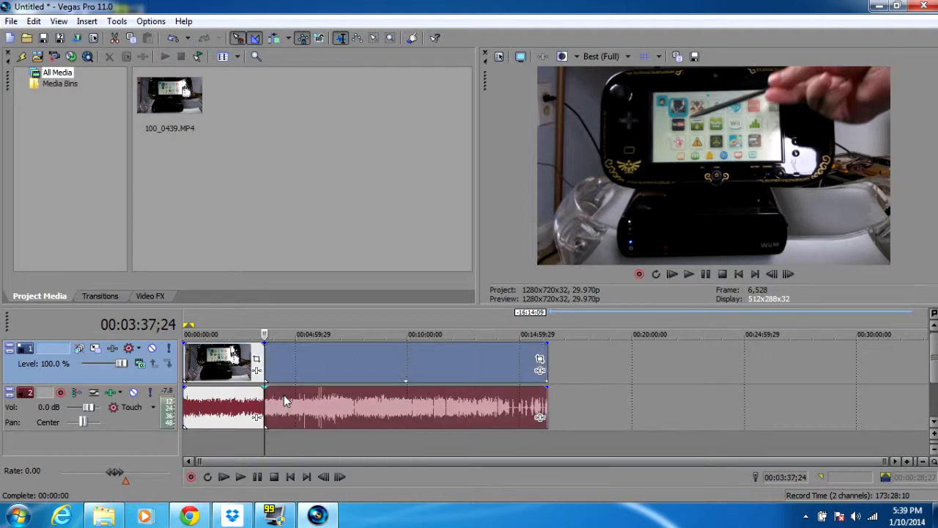
# Step: Select each part of the split clip in turn, and move the second part about 8 min 58 s later
pyautogui.click(233, 369)
pyautogui.click(306, 367)
pyautogui.click(225, 367)
pyautogui.click(288, 371)
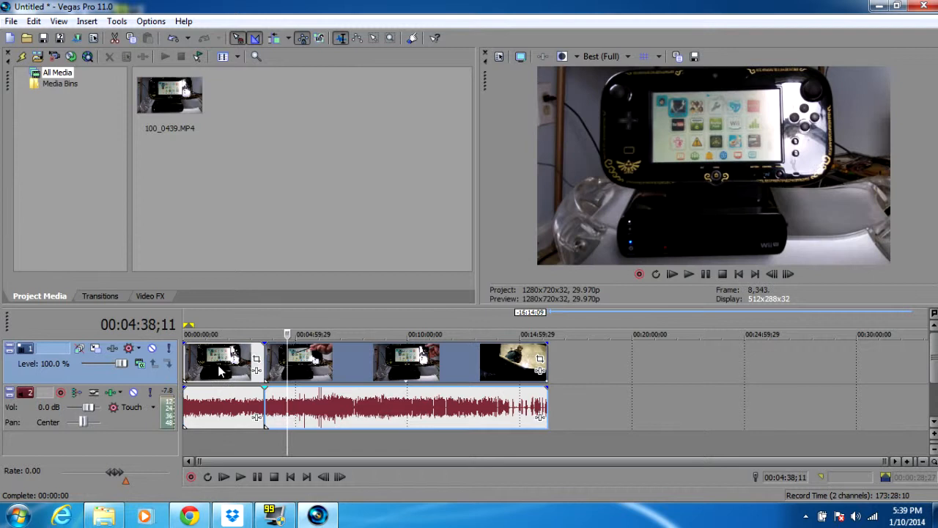
pyautogui.click(219, 369)
pyautogui.click(311, 369)
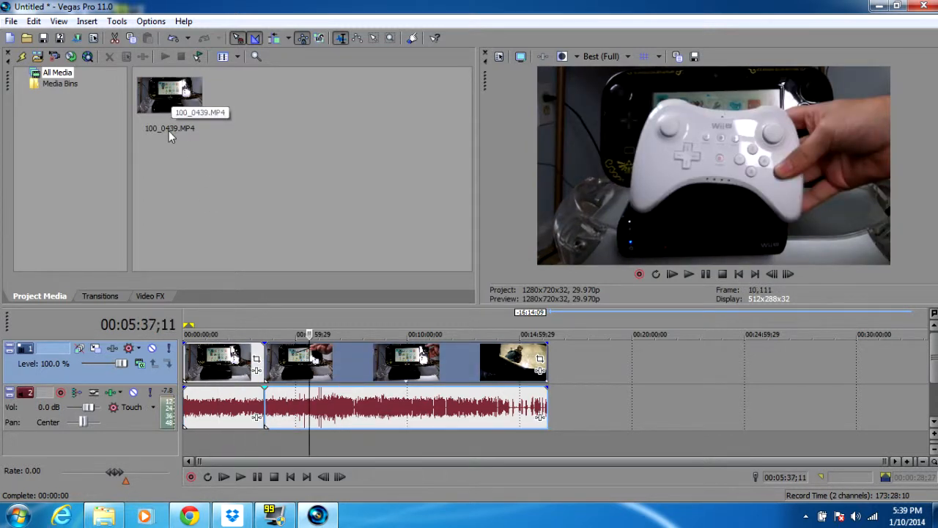
pyautogui.click(218, 357)
pyautogui.click(312, 370)
pyautogui.moveTo(346, 360); pyautogui.dragTo(547, 390)
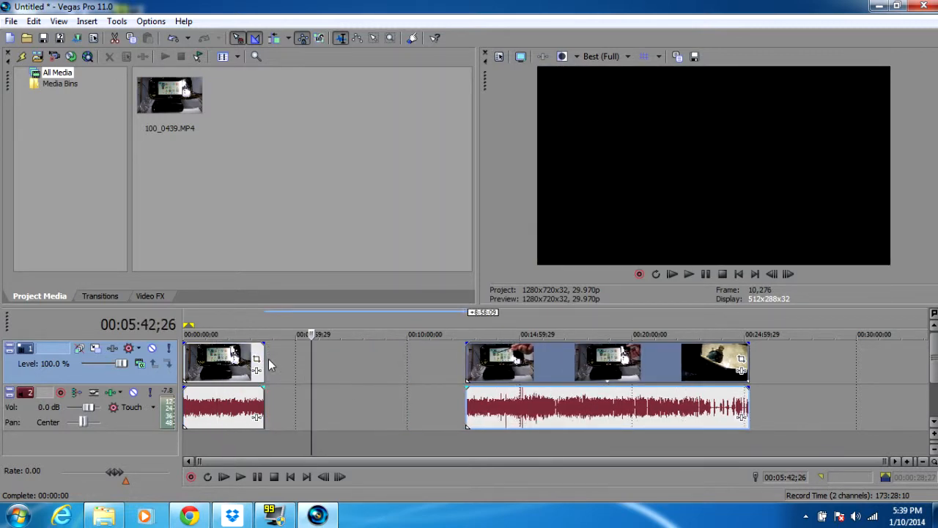
# Step: Extend the first part's end by about 6 min 21 s, and delete the separate second part
pyautogui.moveTo(264, 357); pyautogui.dragTo(403, 356)
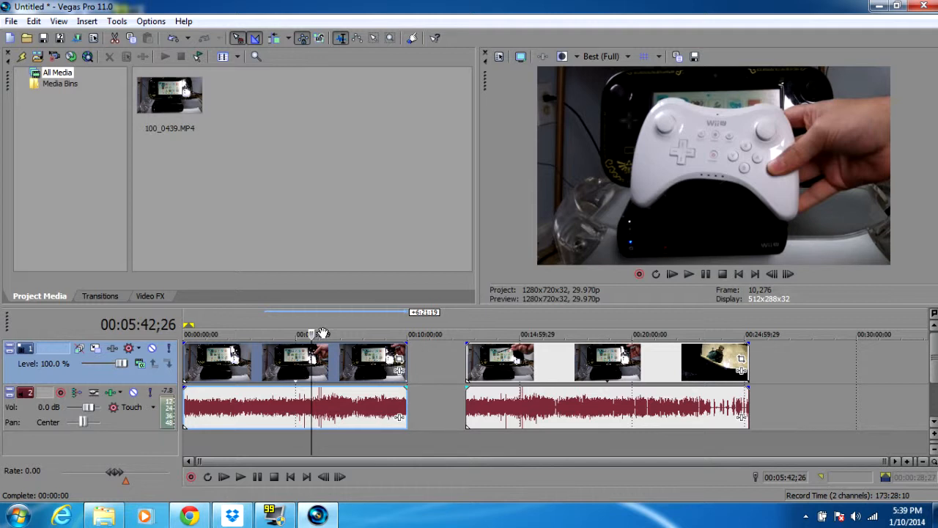
pyautogui.click(176, 107)
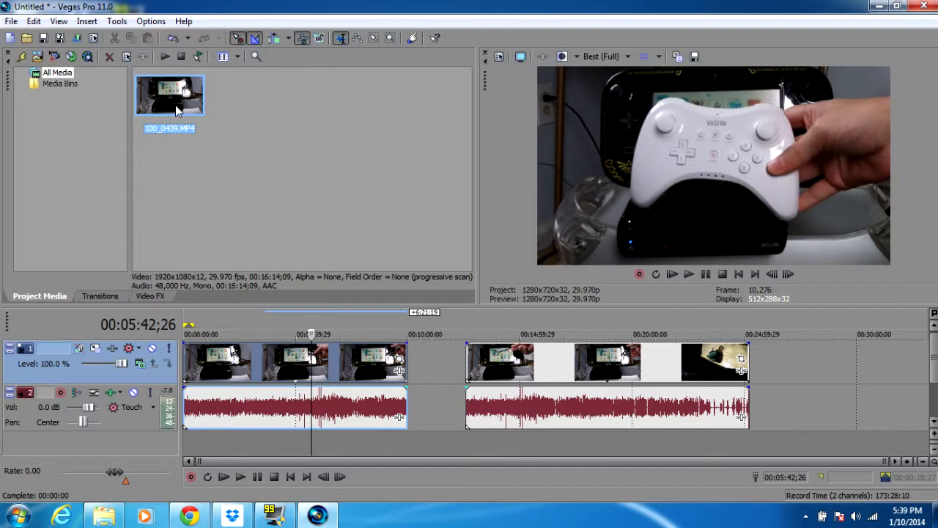
pyautogui.rightClick(340, 365)
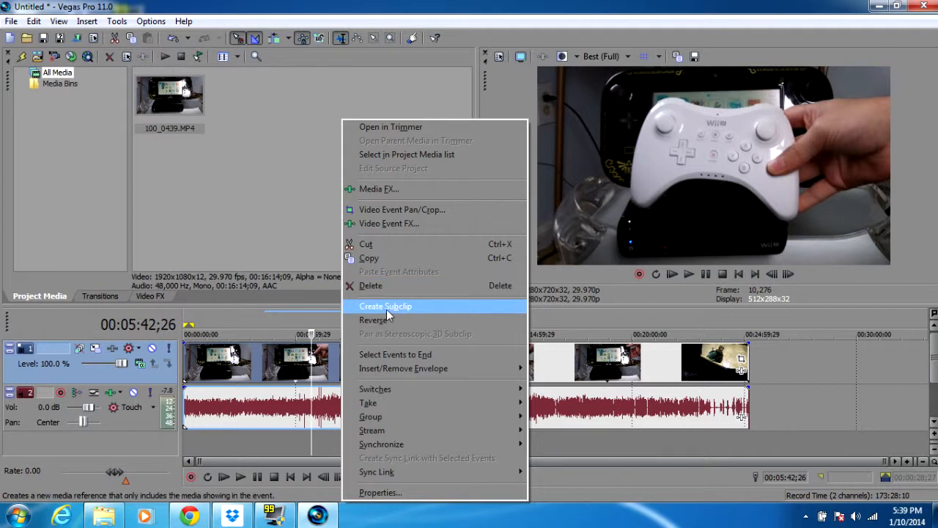
pyautogui.click(255, 197)
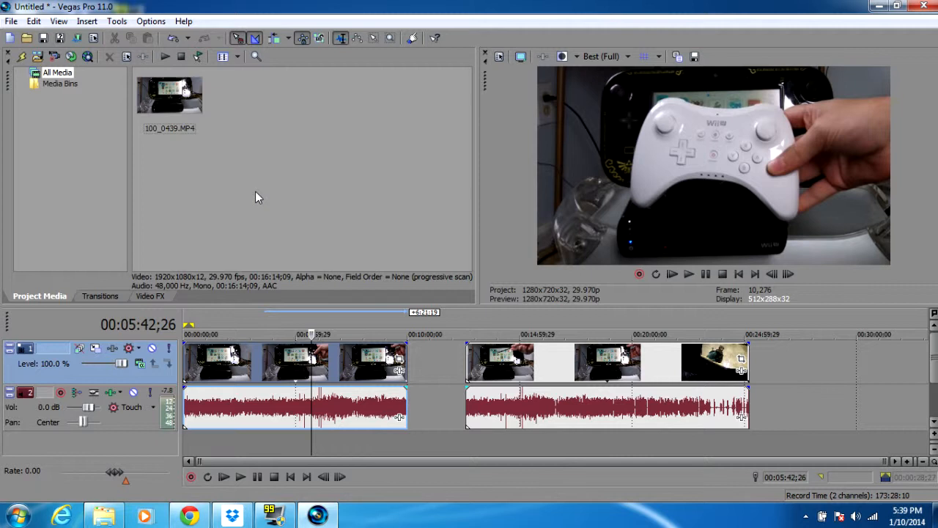
pyautogui.click(541, 377)
pyautogui.press('Delete')
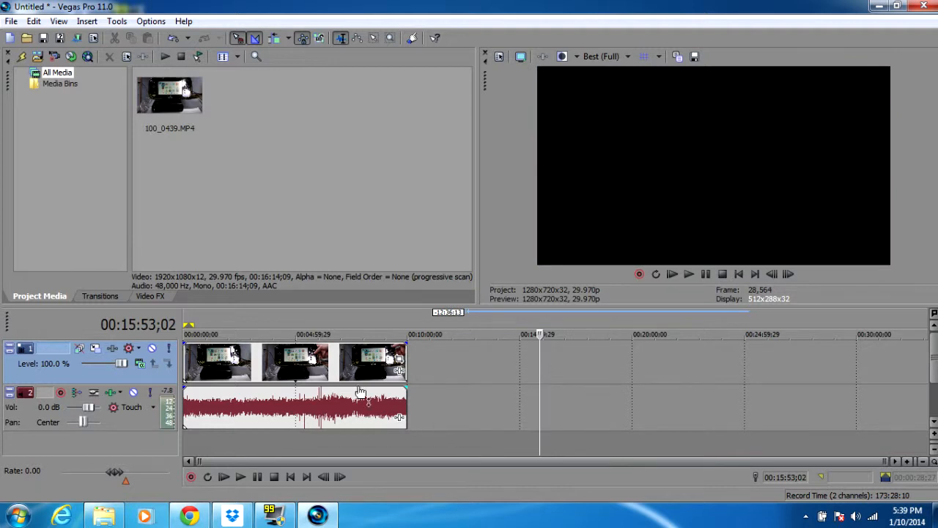
# Step: Split the remaining clip's video and audio at 00:05:59;14
pyautogui.click(318, 362)
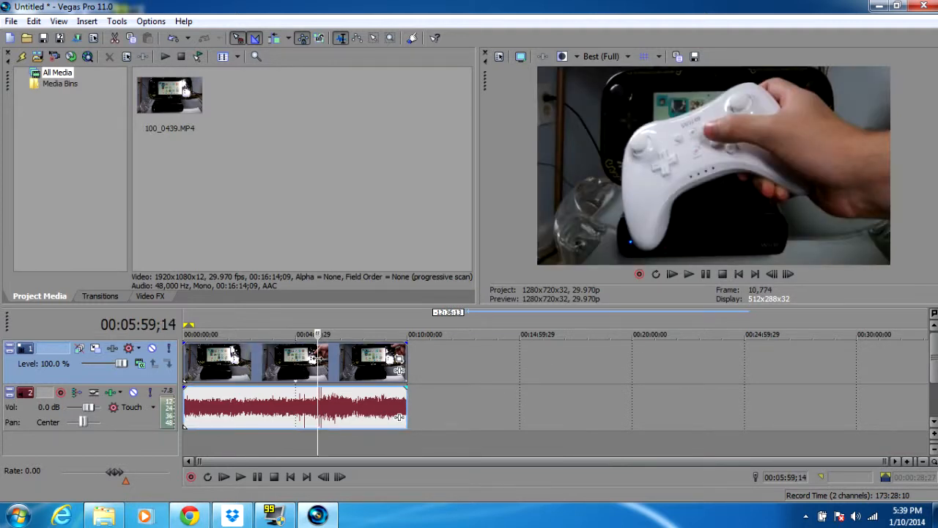
pyautogui.click(33, 20)
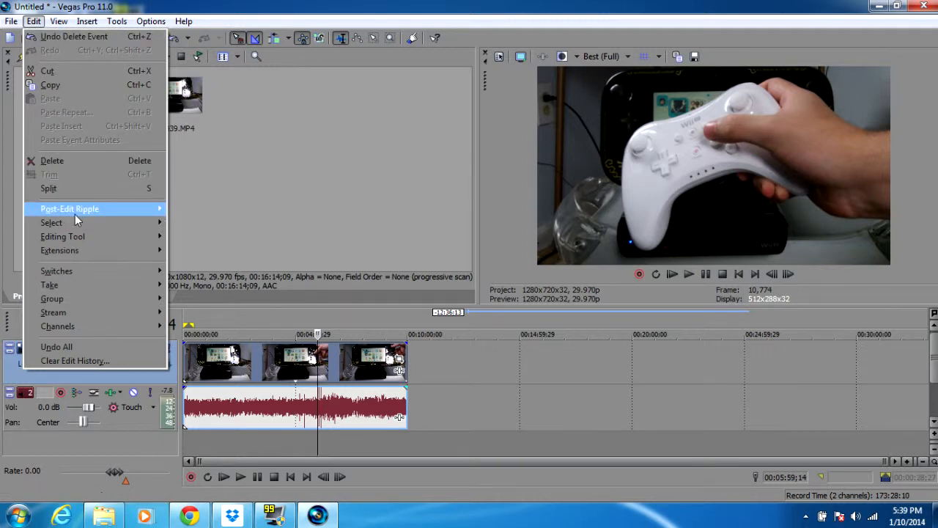
pyautogui.click(502, 6)
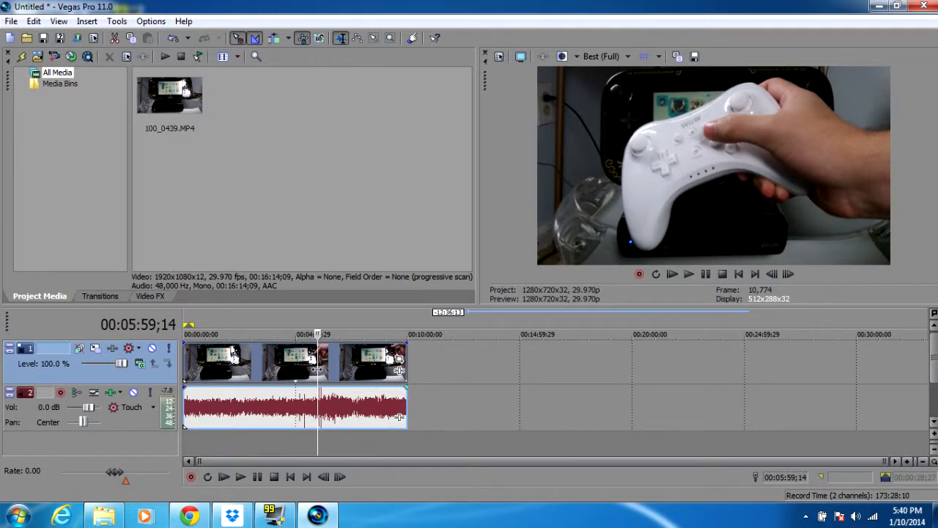
pyautogui.press('s')
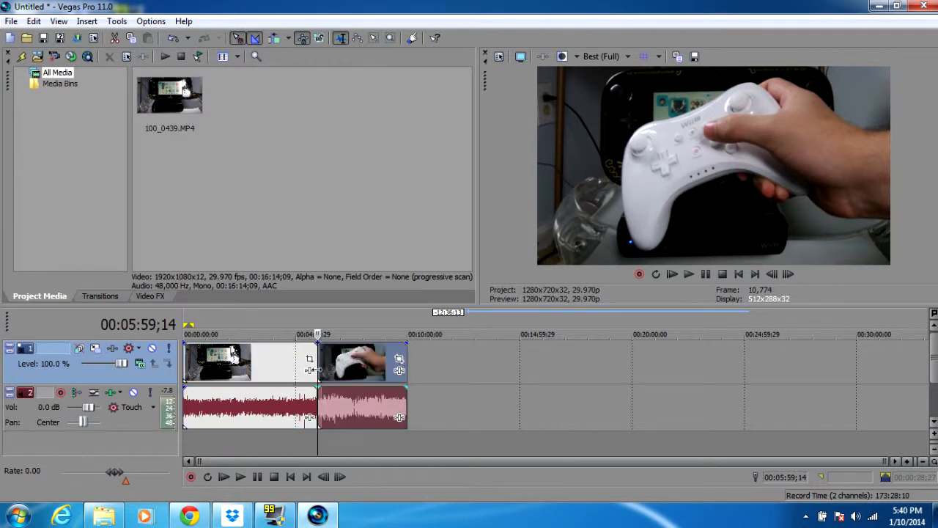
# Step: Move the second part about 7 seconds earlier so it overlaps the first part's end in a crossfade
pyautogui.moveTo(361, 370)
pyautogui.mouseDown()
pyautogui.moveTo(411, 376)
pyautogui.moveTo(345, 379)
pyautogui.moveTo(415, 369)
pyautogui.moveTo(361, 372)
pyautogui.mouseUp()
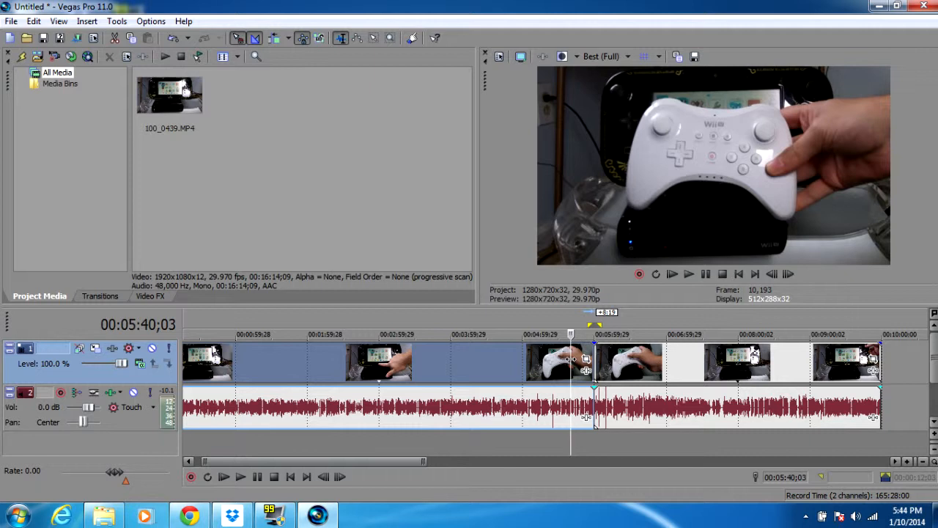
pyautogui.click(646, 359)
pyautogui.moveTo(646, 359); pyautogui.dragTo(638, 359)
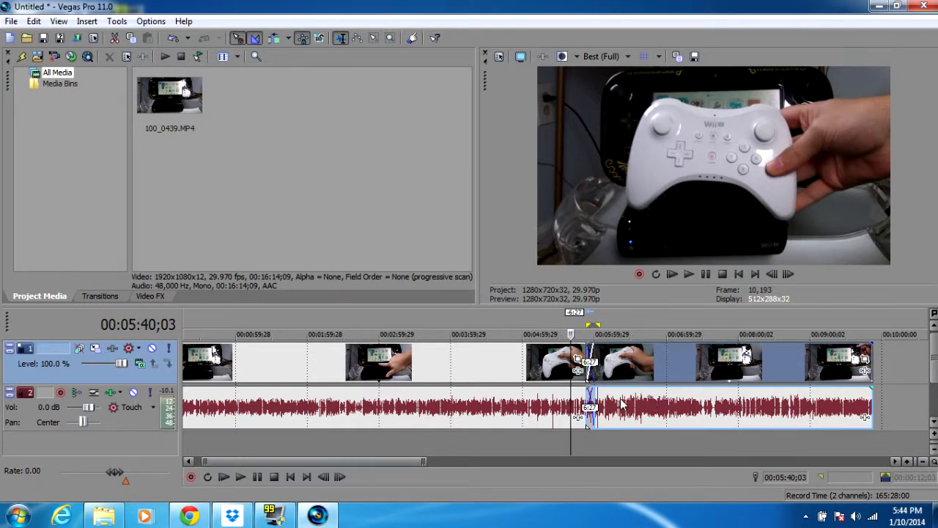
# Step: Set the maximum Dynamic RAM Preview to 2048 MB in the video preferences and accept the memory notice
pyautogui.click(151, 21)
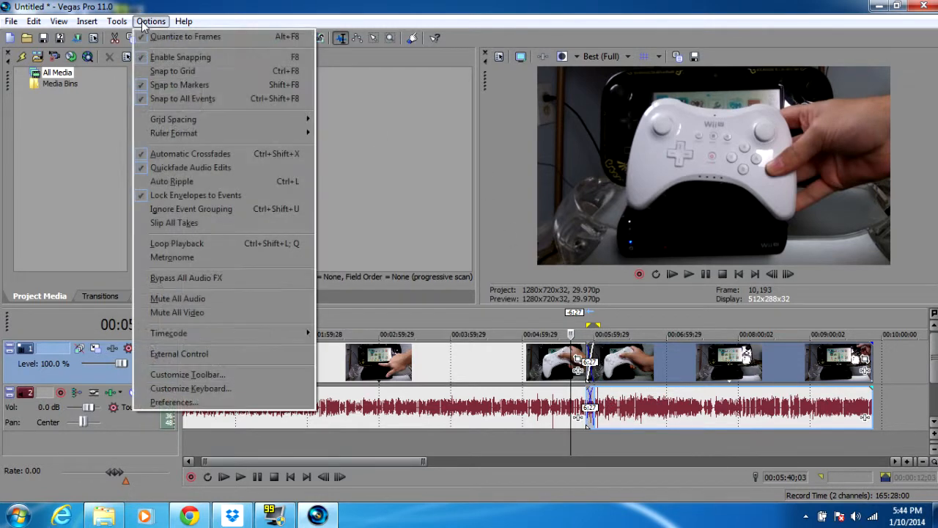
pyautogui.click(171, 402)
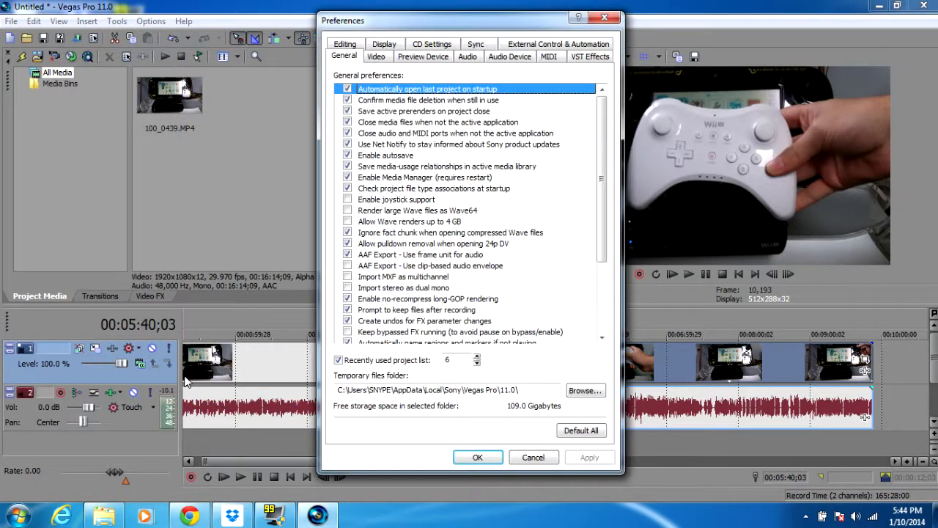
pyautogui.click(407, 61)
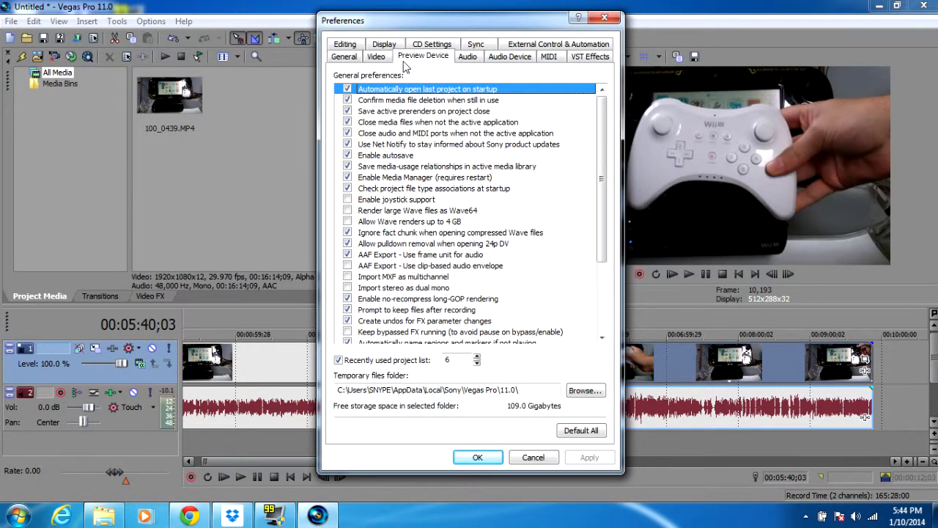
pyautogui.click(378, 58)
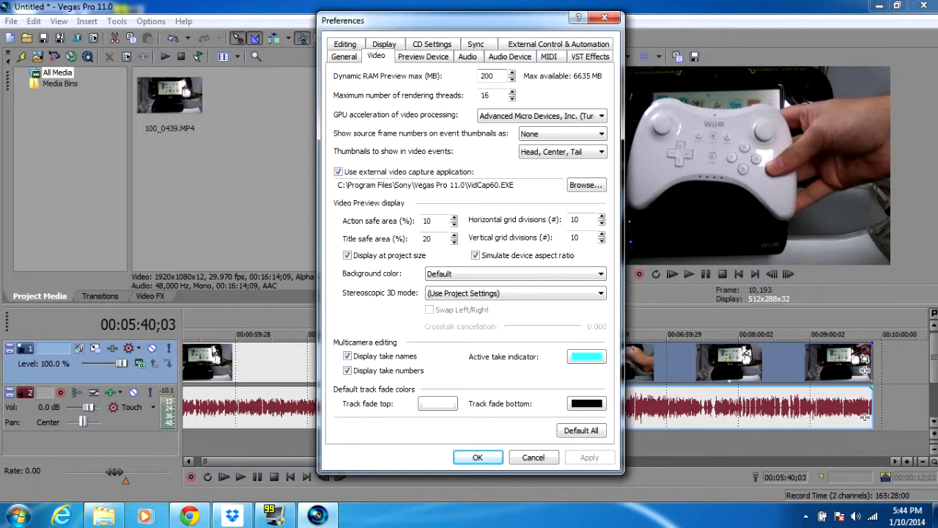
pyautogui.write('2')
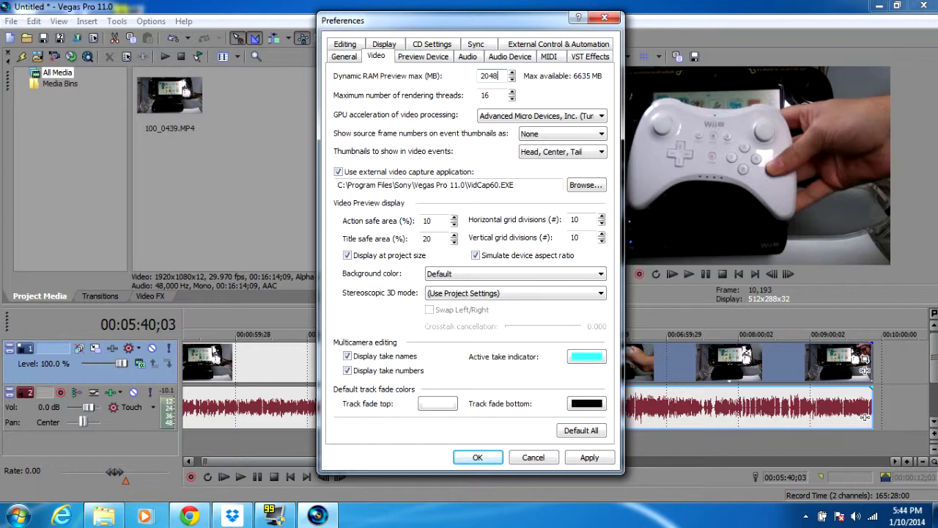
pyautogui.click(493, 456)
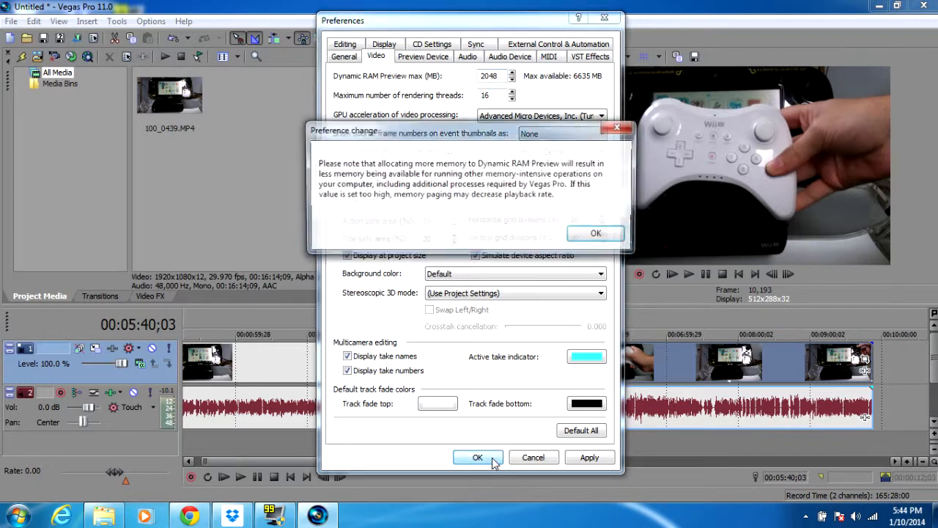
pyautogui.click(597, 233)
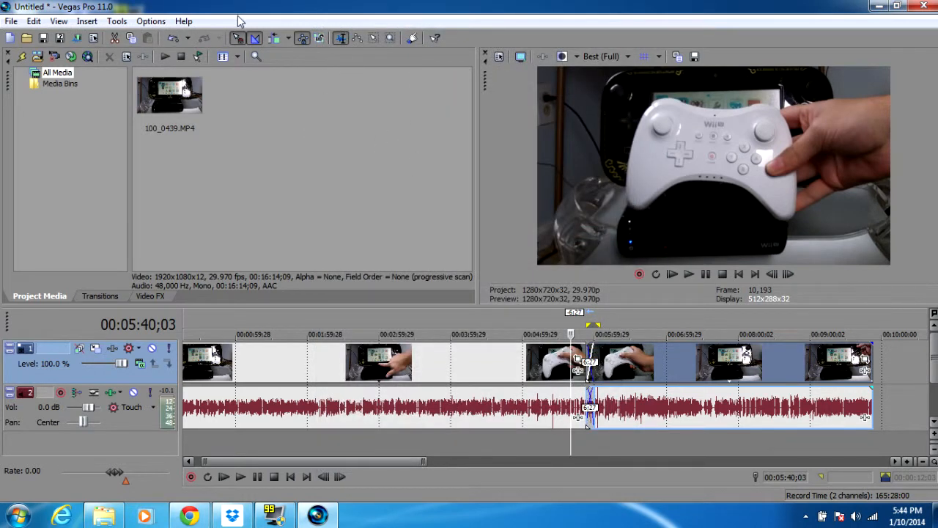
# Step: Build a dynamic RAM preview of the crossfade region, play it back, and select the first clip at about 00:05:30.09
pyautogui.click(119, 22)
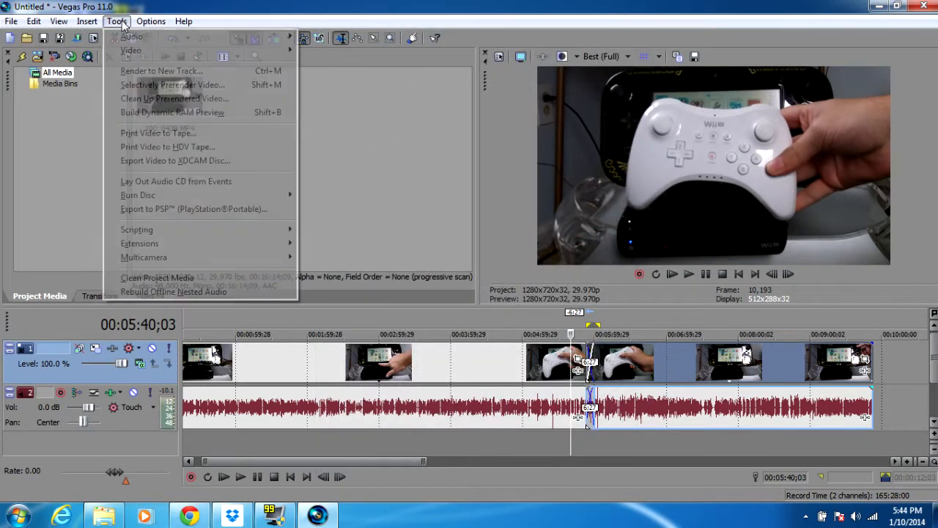
pyautogui.click(145, 113)
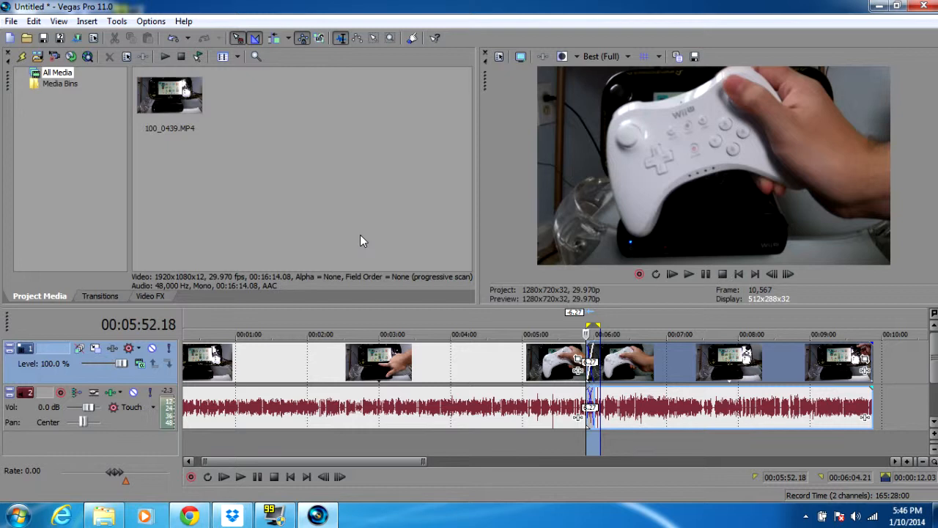
pyautogui.click(242, 477)
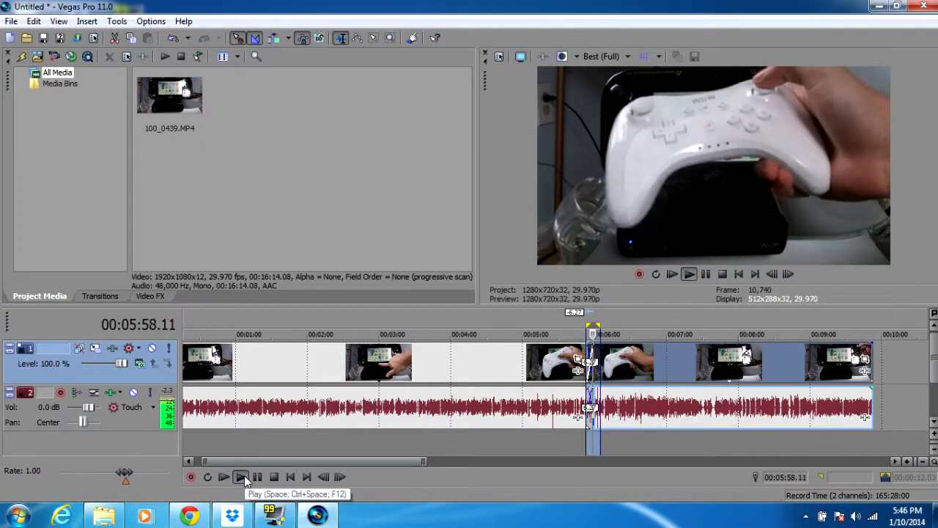
pyautogui.press('space')
pyautogui.click(559, 363)
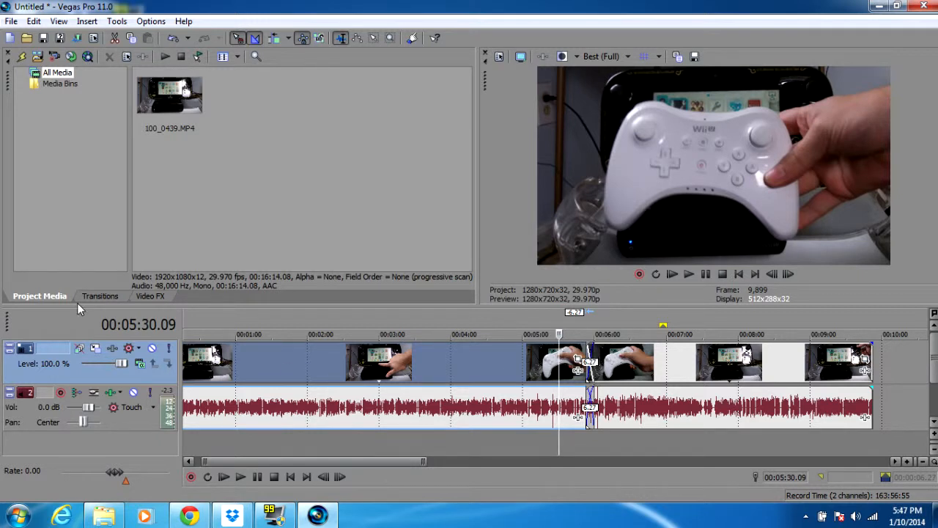
# Step: Browse the transition presets from 3D Blinds to Clock Wipe, and apply the default Clock Wipe to the crossfade between the two clips
pyautogui.click(111, 299)
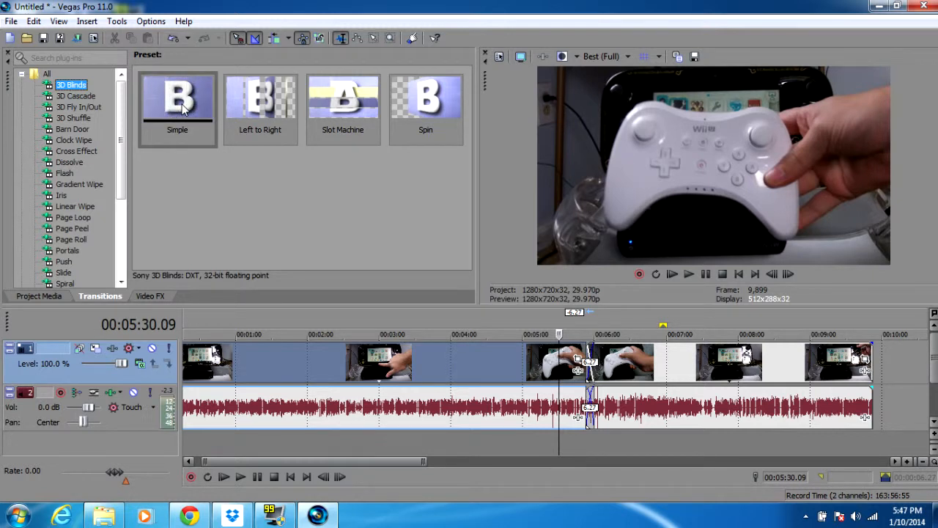
pyautogui.click(89, 96)
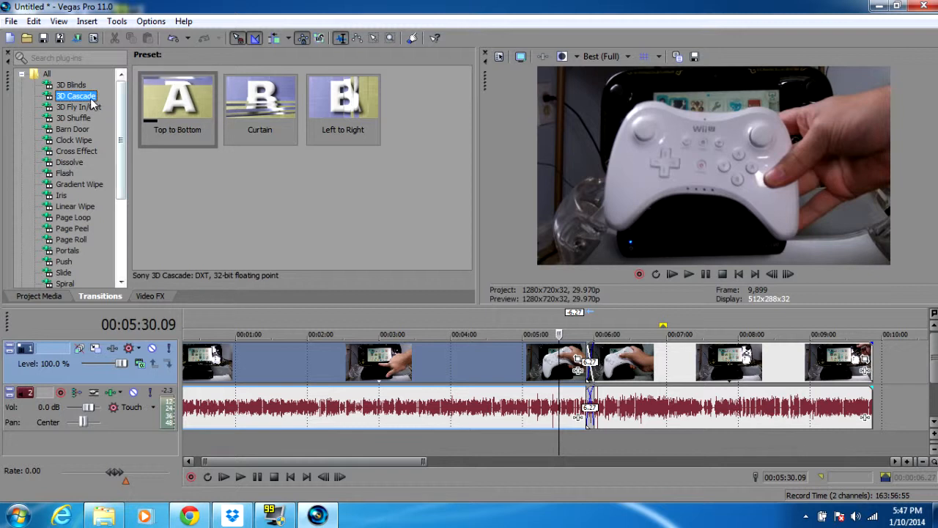
pyautogui.click(91, 107)
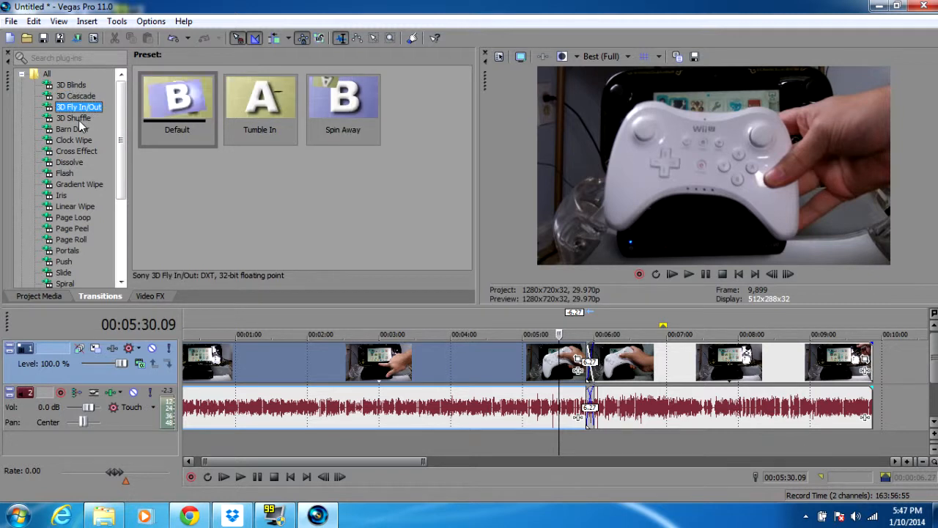
pyautogui.click(80, 121)
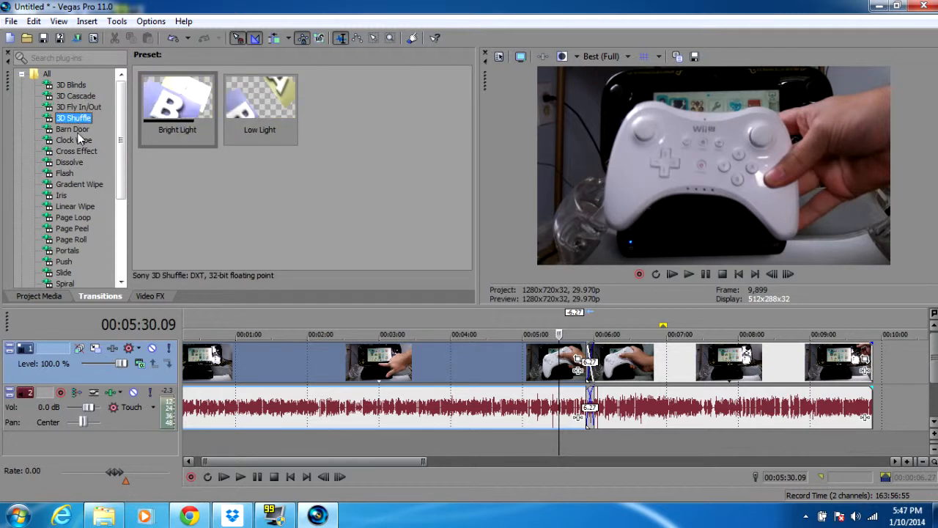
pyautogui.click(80, 129)
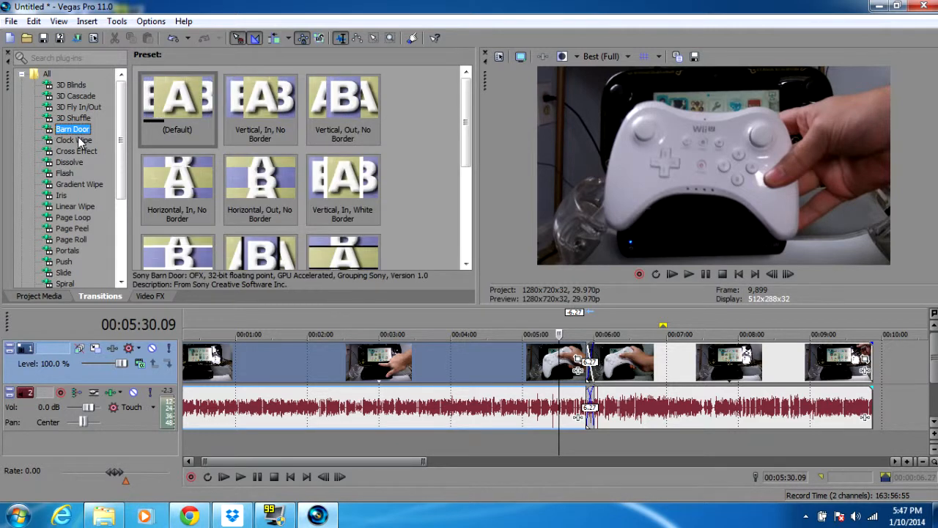
pyautogui.click(79, 140)
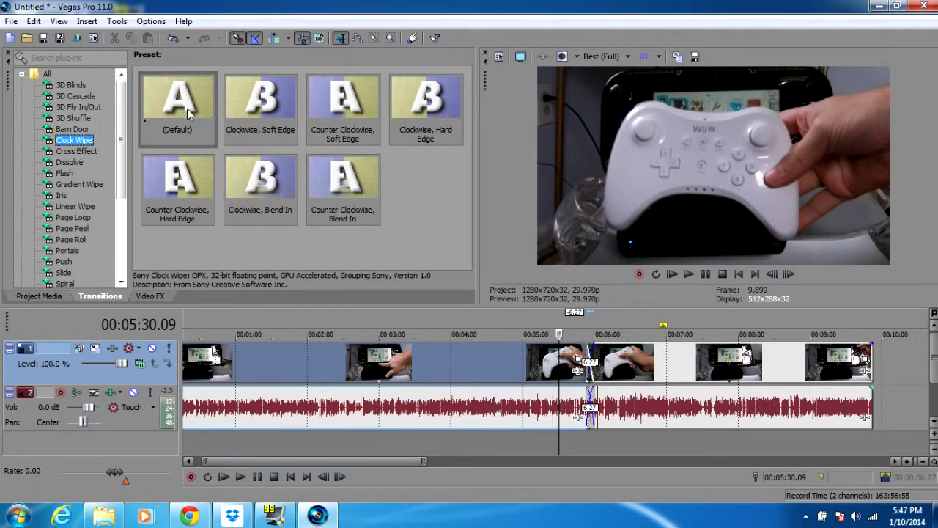
pyautogui.moveTo(177, 109); pyautogui.dragTo(591, 368)
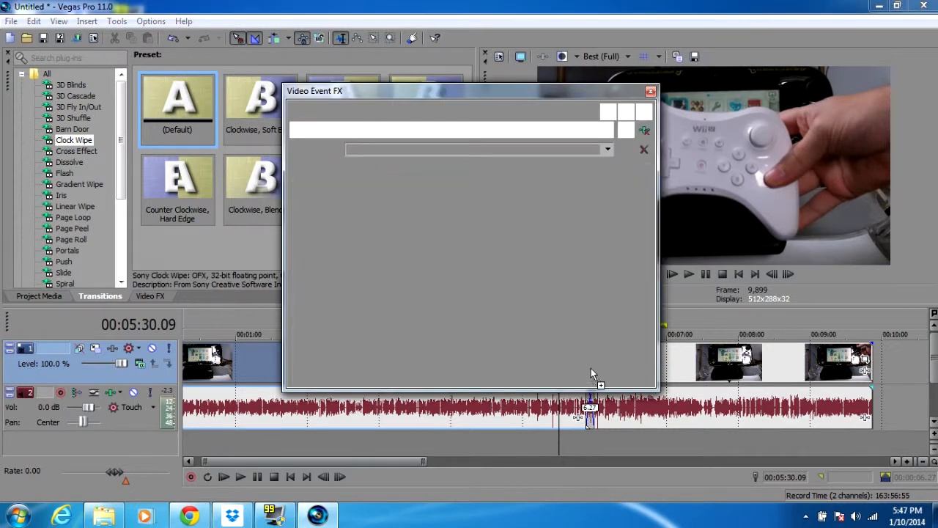
pyautogui.click(650, 92)
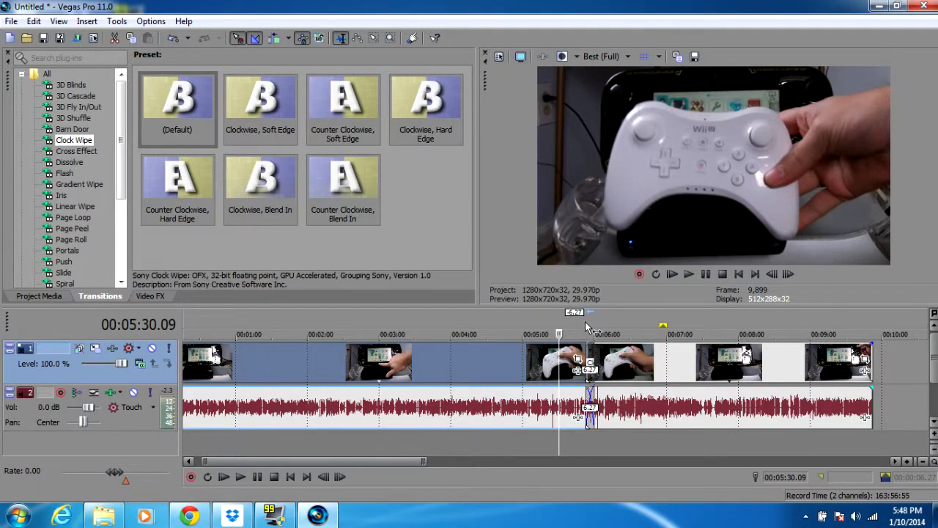
# Step: Set the loop region around the transition from 00:05:47.11 to 00:06:03.23 and play it back
pyautogui.moveTo(586, 325); pyautogui.dragTo(603, 325)
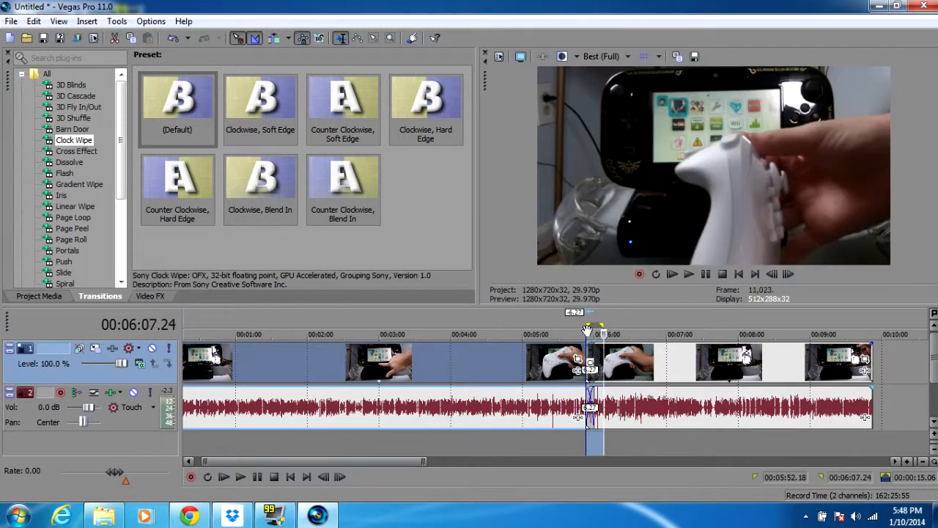
pyautogui.moveTo(582, 324); pyautogui.dragTo(599, 324)
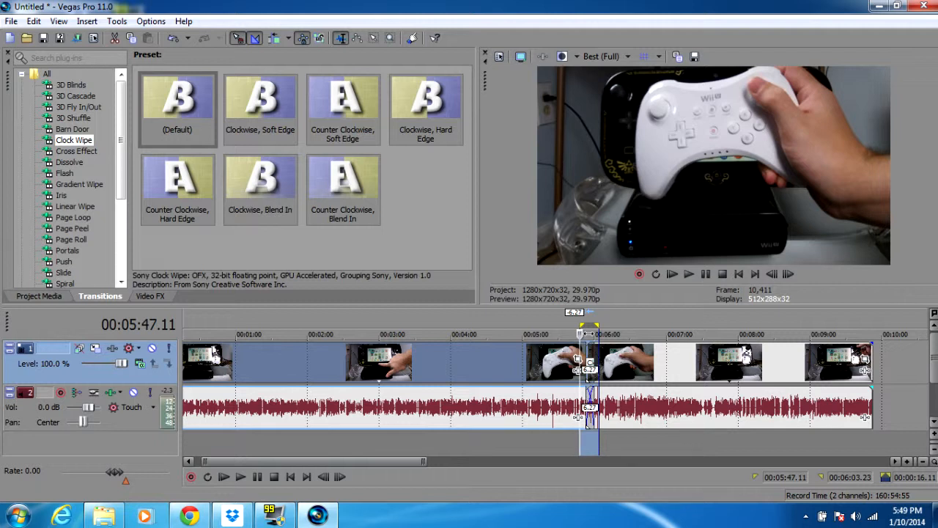
pyautogui.press('space')
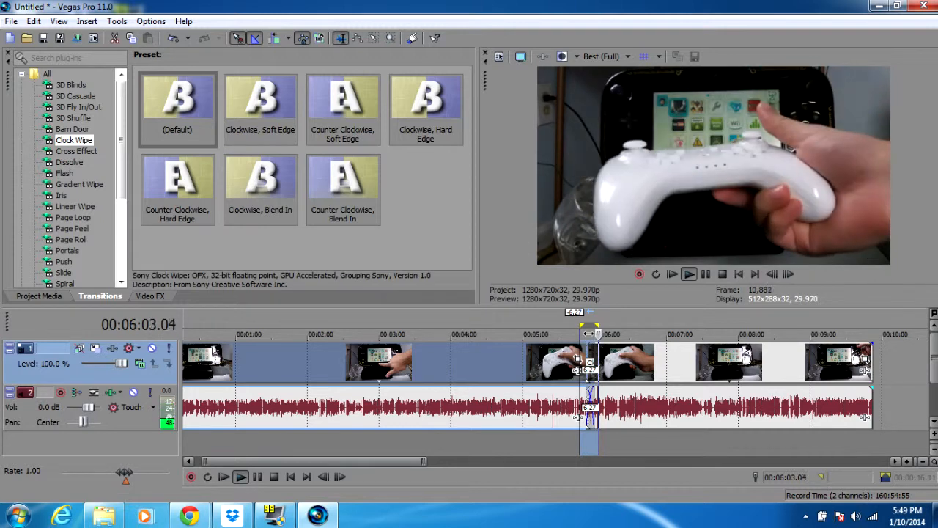
pyautogui.press('space')
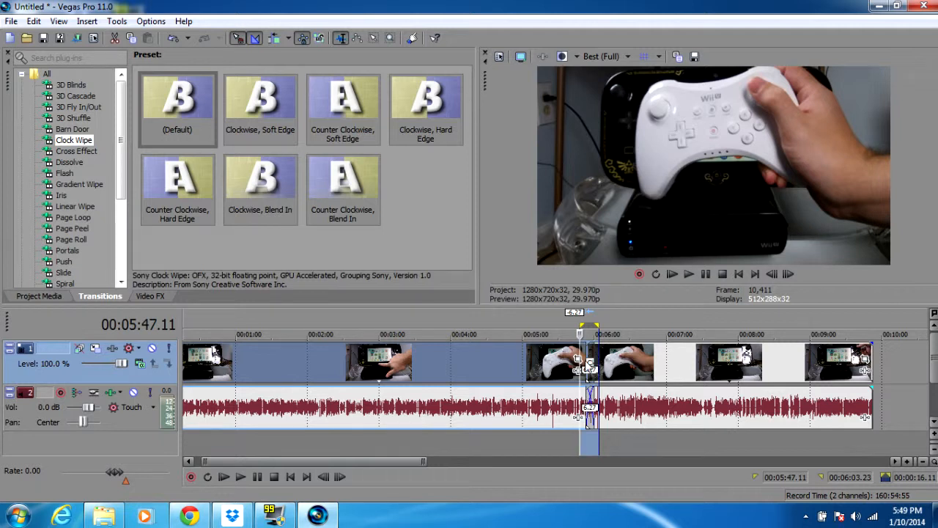
# Step: Extend the loop region to cover the whole timeline, from the project start to the end of the last clip
pyautogui.click(553, 316)
pyautogui.moveTo(555, 323); pyautogui.dragTo(626, 323)
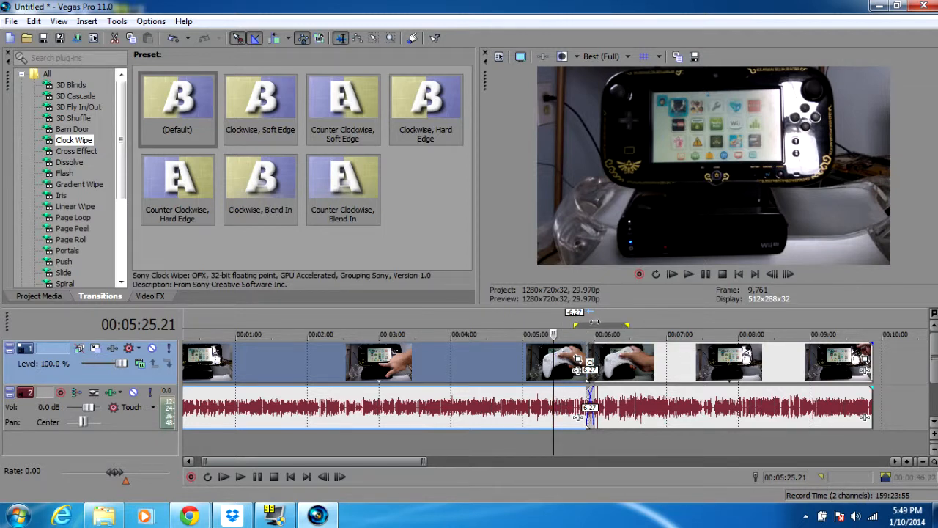
pyautogui.moveTo(552, 324); pyautogui.dragTo(559, 323)
pyautogui.moveTo(626, 323); pyautogui.dragTo(877, 323)
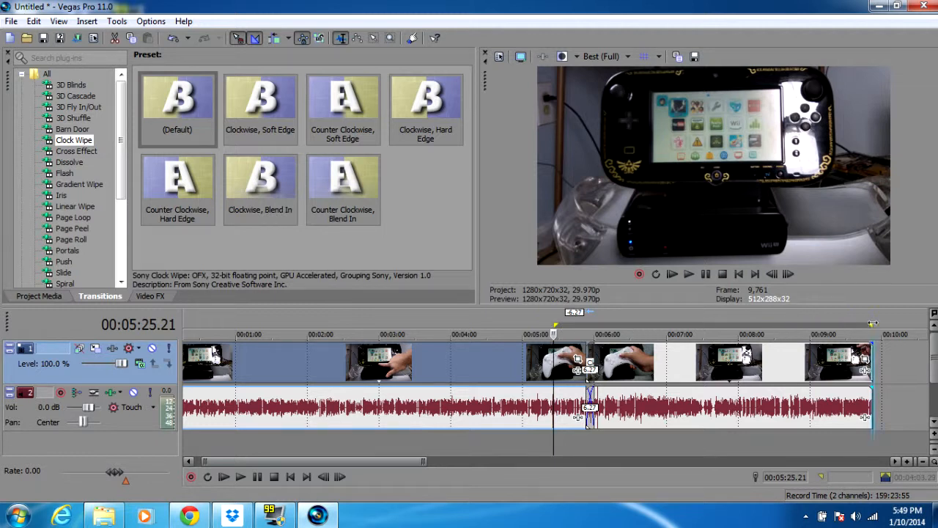
pyautogui.moveTo(557, 324); pyautogui.dragTo(169, 338)
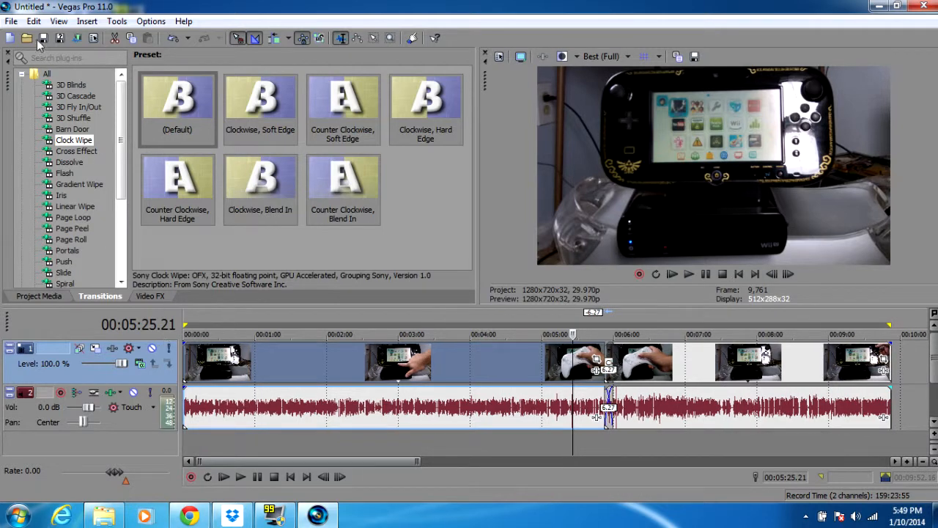
# Step: Begin rendering the project and choose the MainConcept AVC/AAC template Internet HD 720p as the output format
pyautogui.click(11, 21)
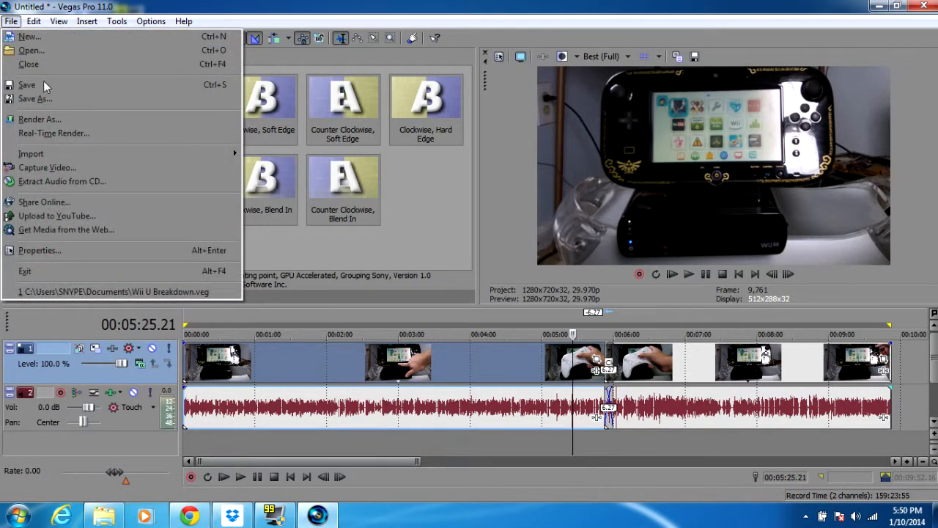
pyautogui.click(44, 119)
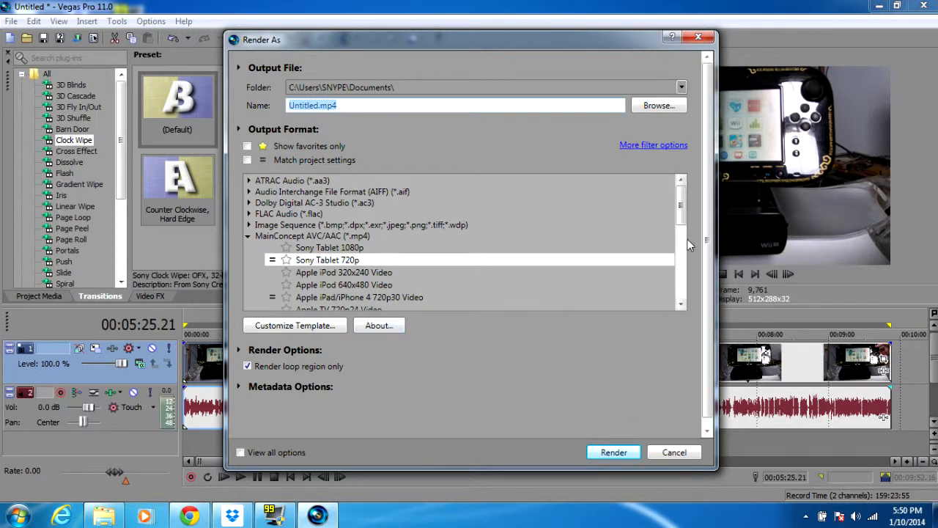
pyautogui.moveTo(685, 198); pyautogui.dragTo(687, 224)
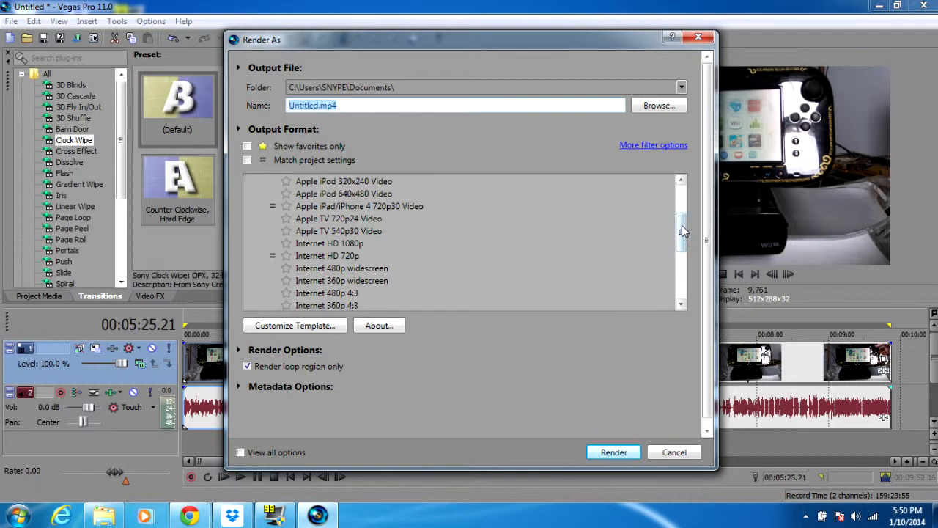
pyautogui.scroll(2, 307, 220)
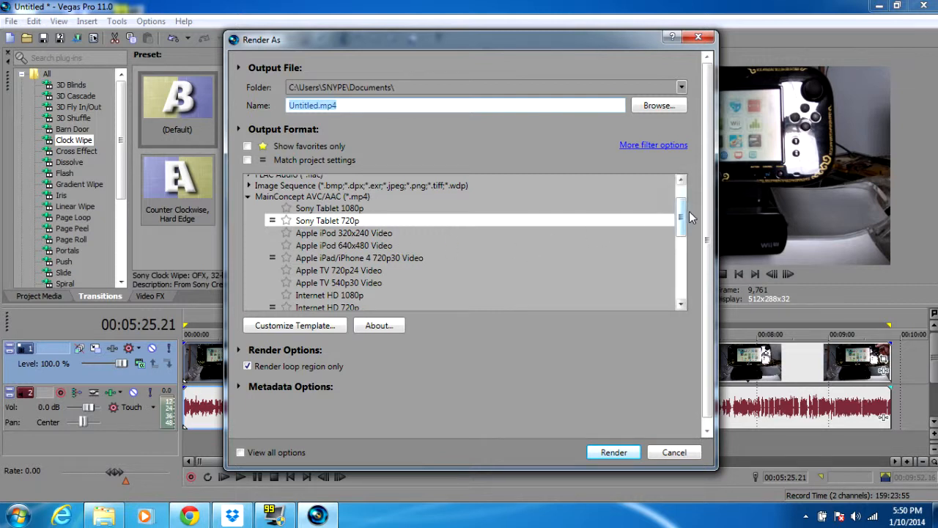
pyautogui.moveTo(678, 214); pyautogui.dragTo(681, 252)
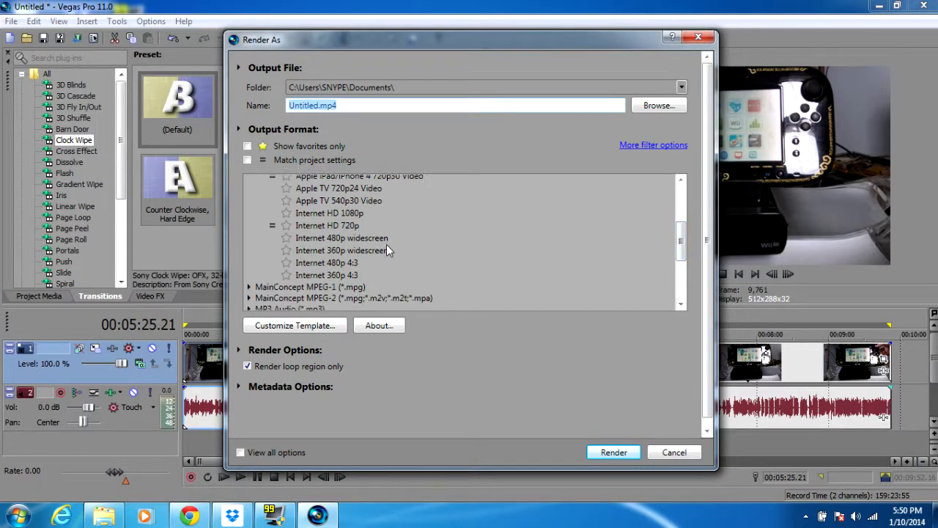
pyautogui.click(322, 226)
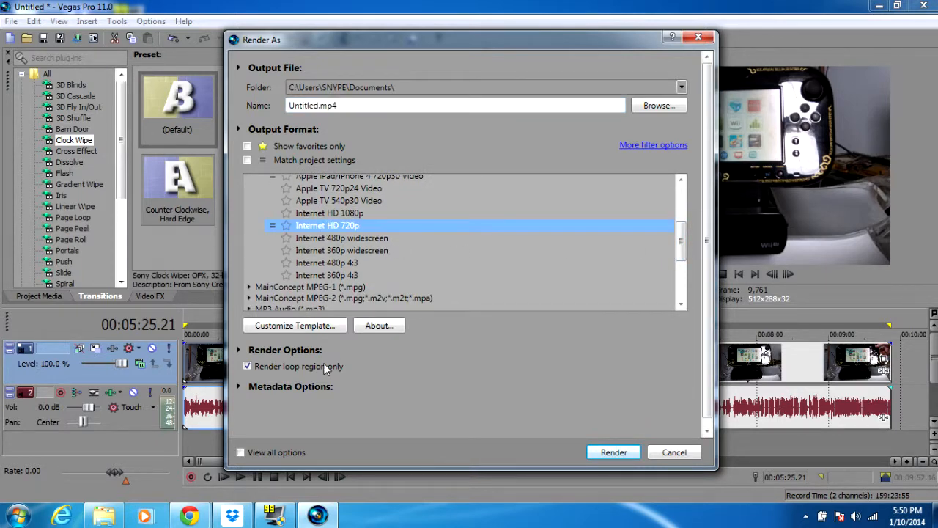
# Step: Open the Internet HD 720p template's custom settings, review the encode mode options, and run the GPU availability check
pyautogui.click(294, 326)
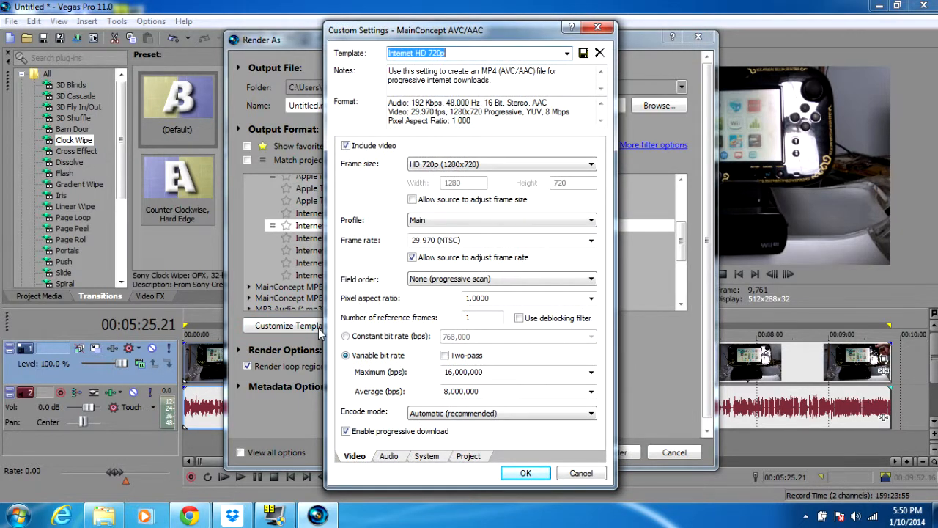
pyautogui.click(513, 415)
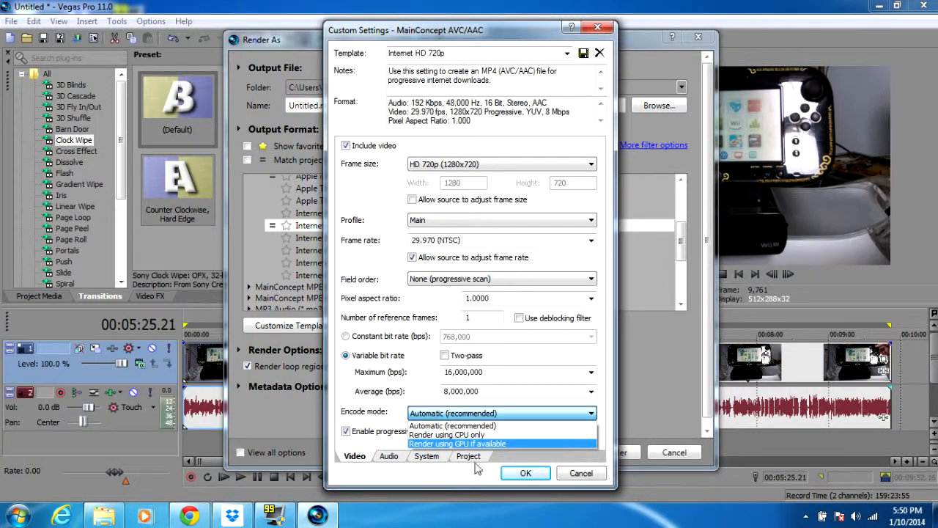
pyautogui.click(477, 466)
pyautogui.click(467, 455)
pyautogui.click(438, 458)
pyautogui.click(369, 171)
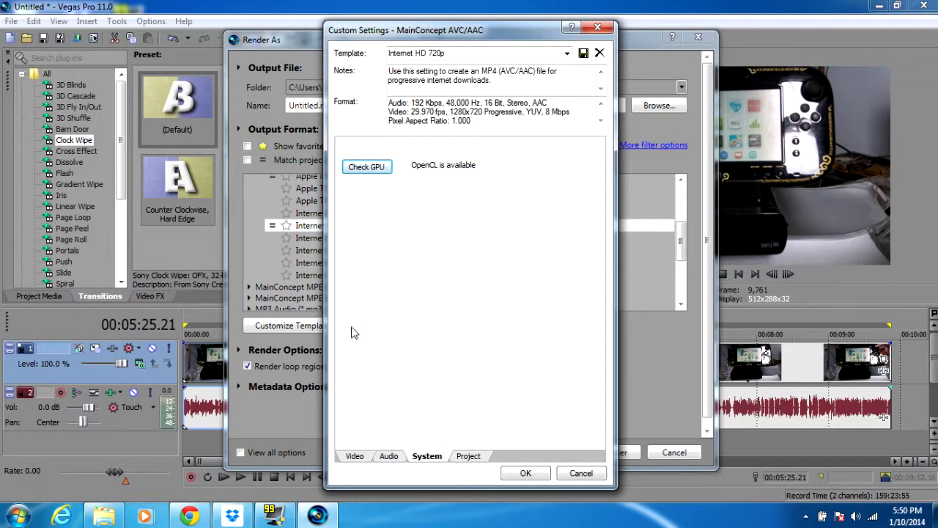
# Step: Set the template's video encode mode to Render using CPU only
pyautogui.click(361, 459)
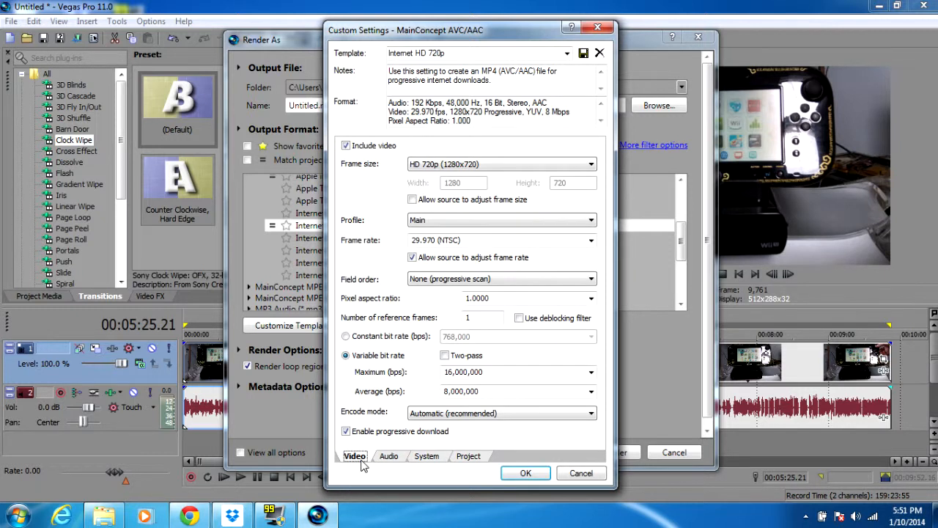
pyautogui.click(441, 414)
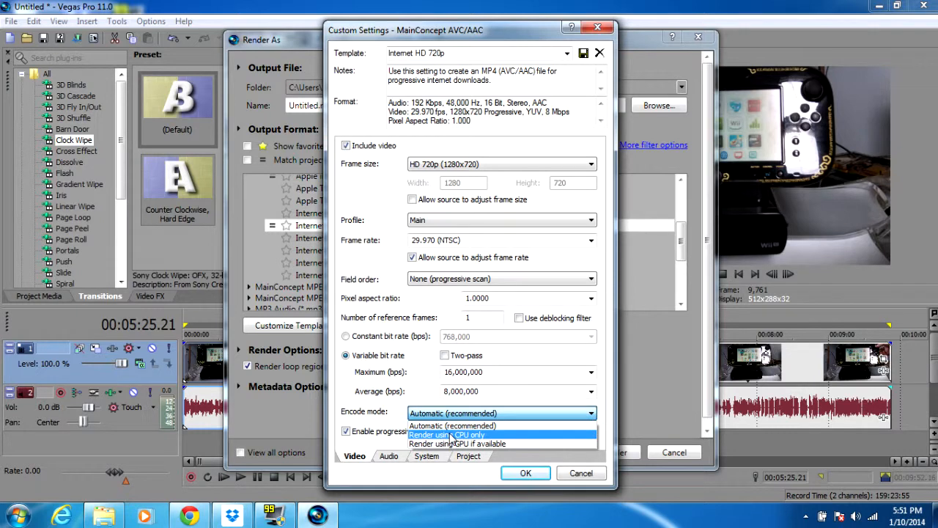
pyautogui.click(451, 435)
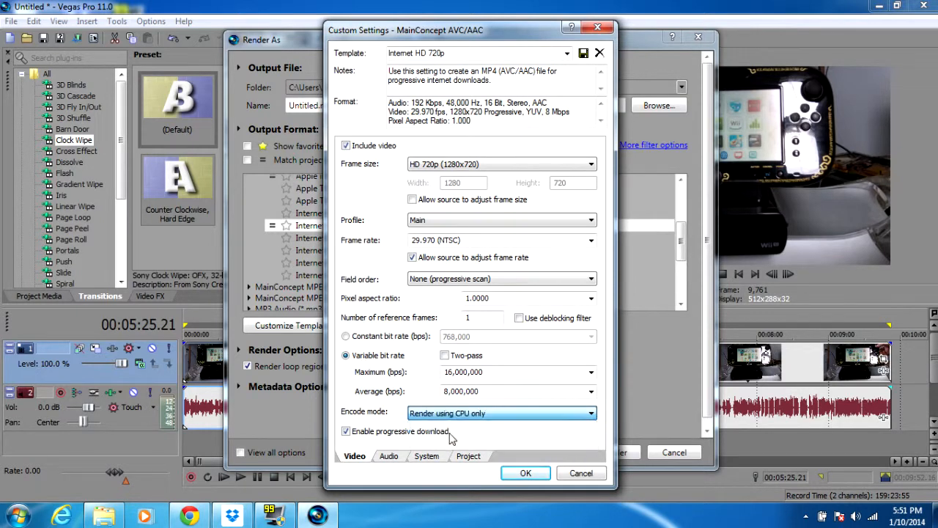
pyautogui.click(456, 415)
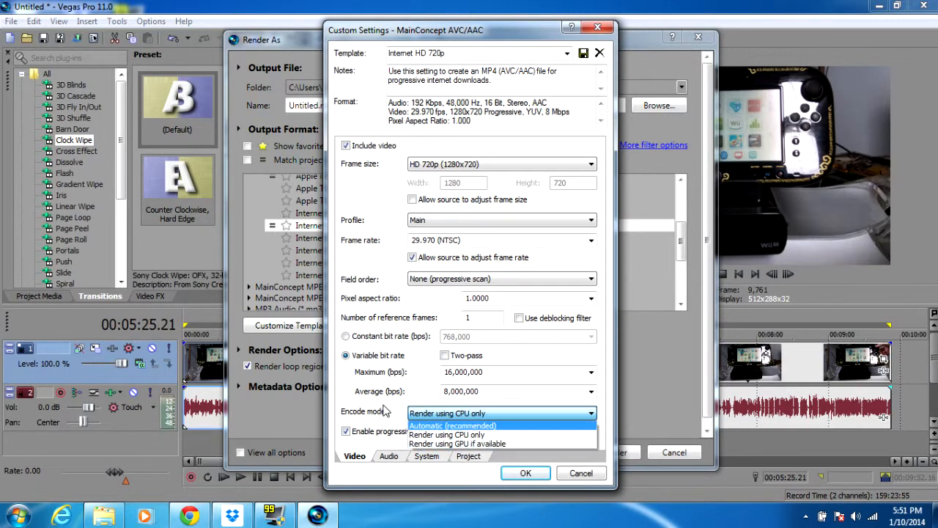
pyautogui.click(437, 435)
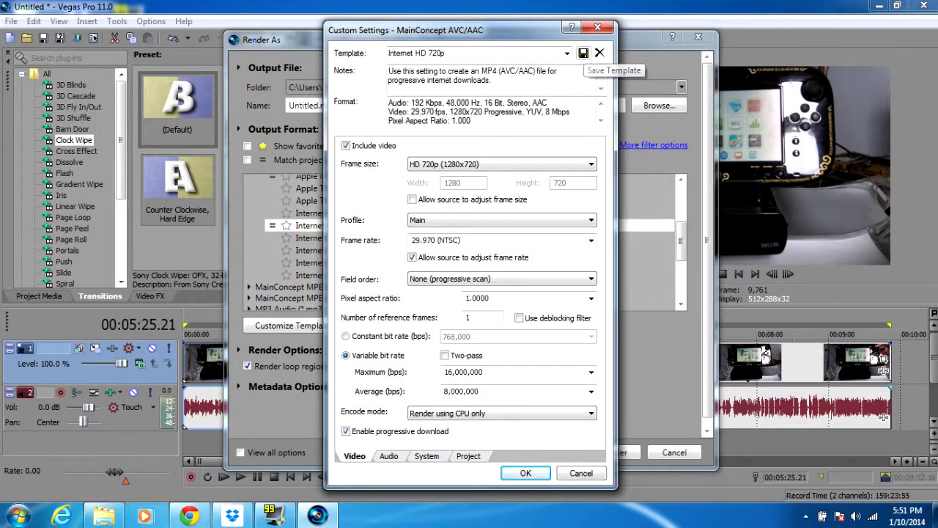
pyautogui.hotkey('ctrl', 'a')
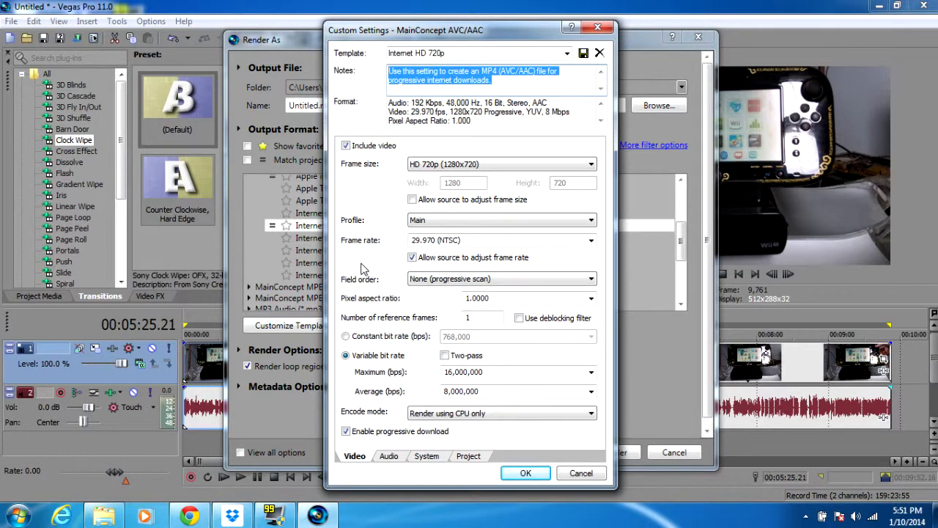
# Step: Review the template's audio, system and project settings, including the available video rendering quality options
pyautogui.click(394, 457)
pyautogui.click(430, 457)
pyautogui.click(472, 458)
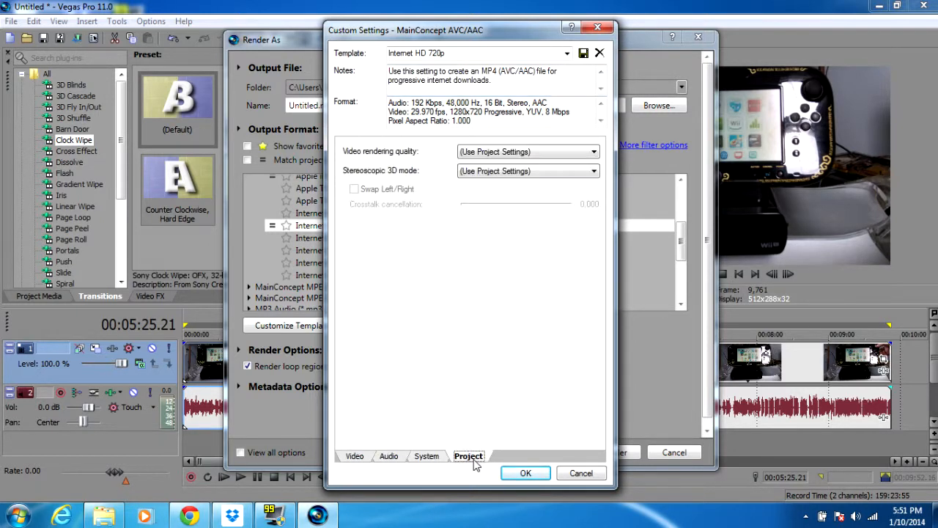
pyautogui.click(494, 151)
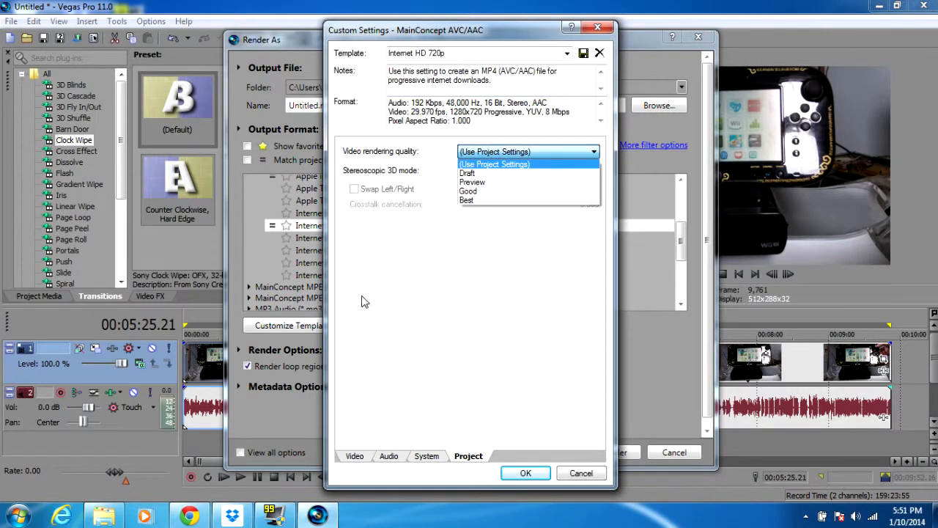
pyautogui.click(403, 293)
pyautogui.click(559, 152)
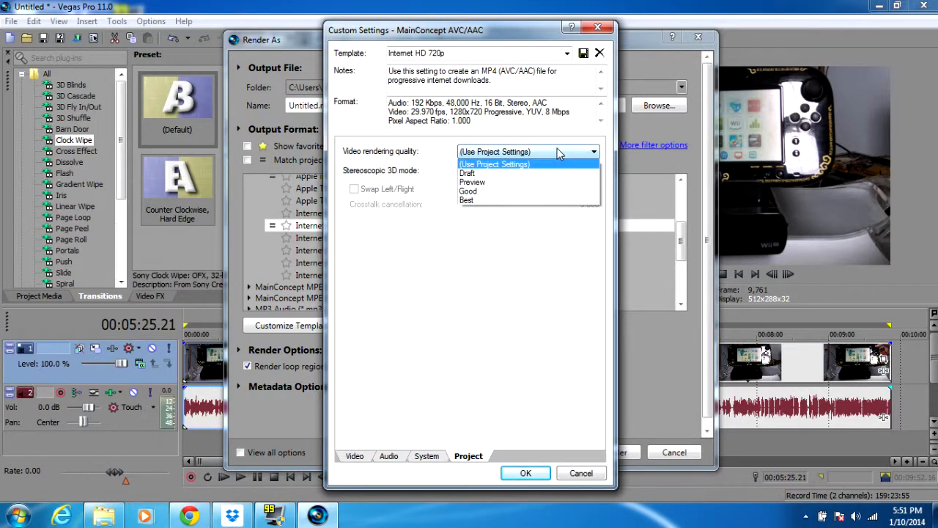
pyautogui.click(407, 349)
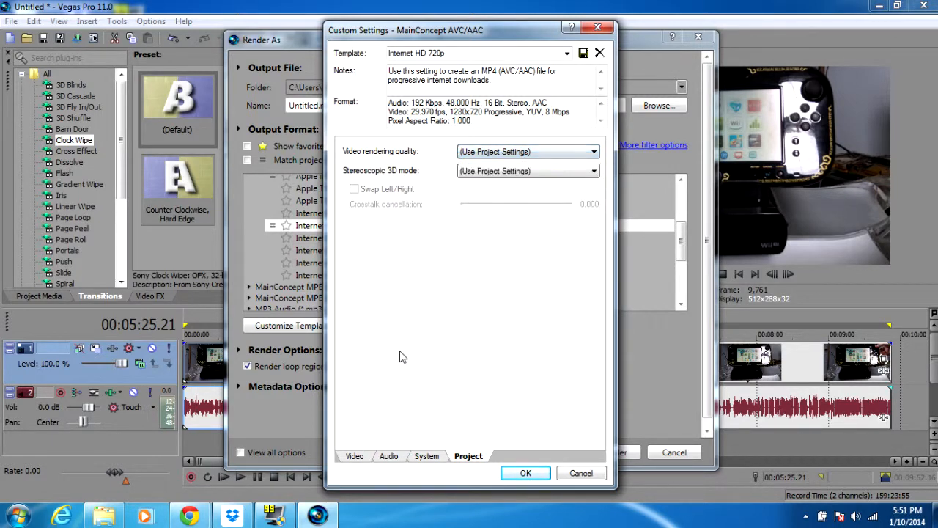
# Step: Accept the customized Internet HD 720p template and start rendering the loop region to Untitled.mp4
pyautogui.click(355, 456)
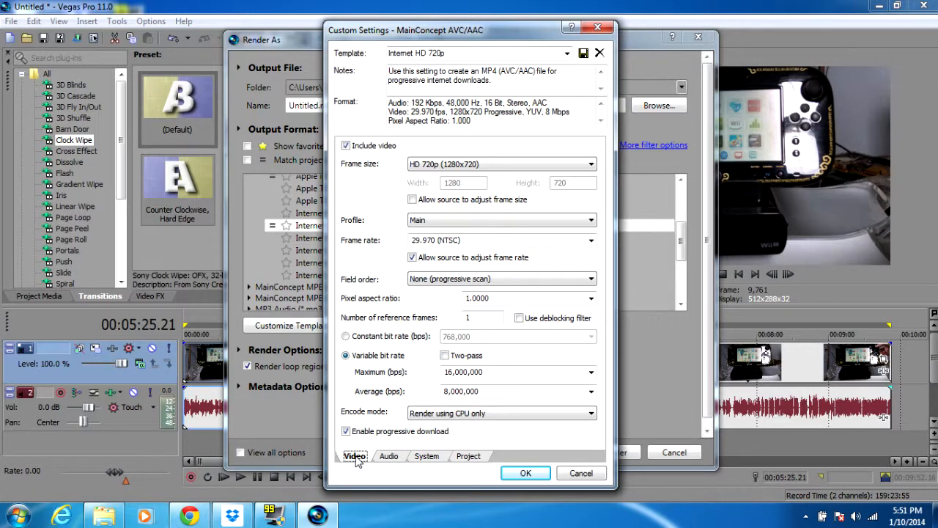
pyautogui.click(539, 473)
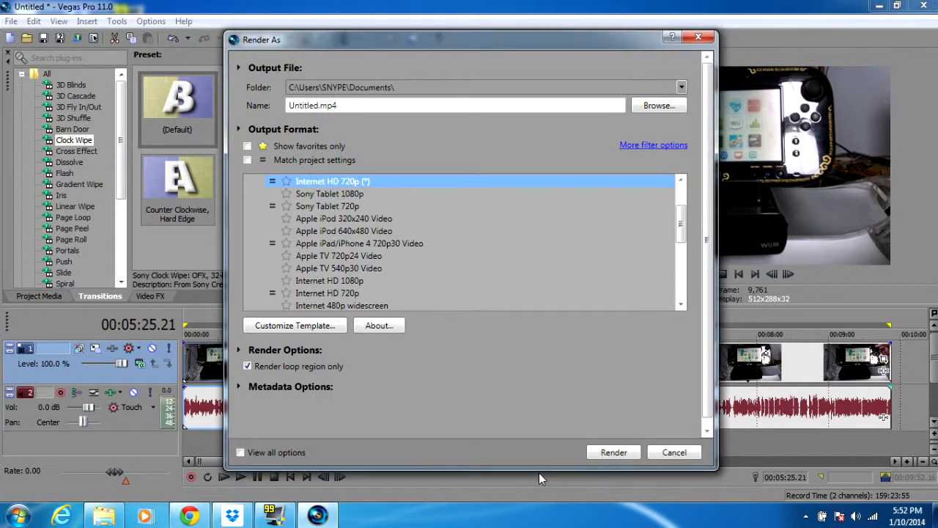
pyautogui.click(614, 451)
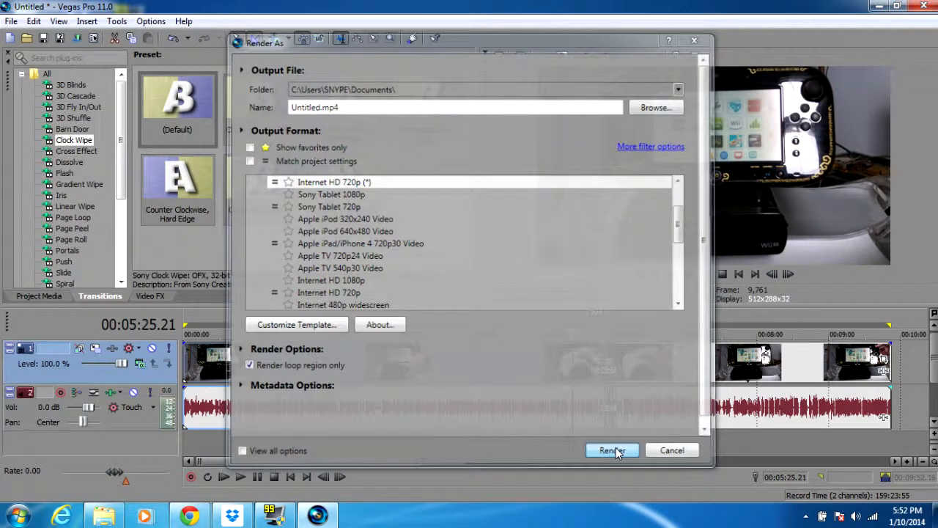